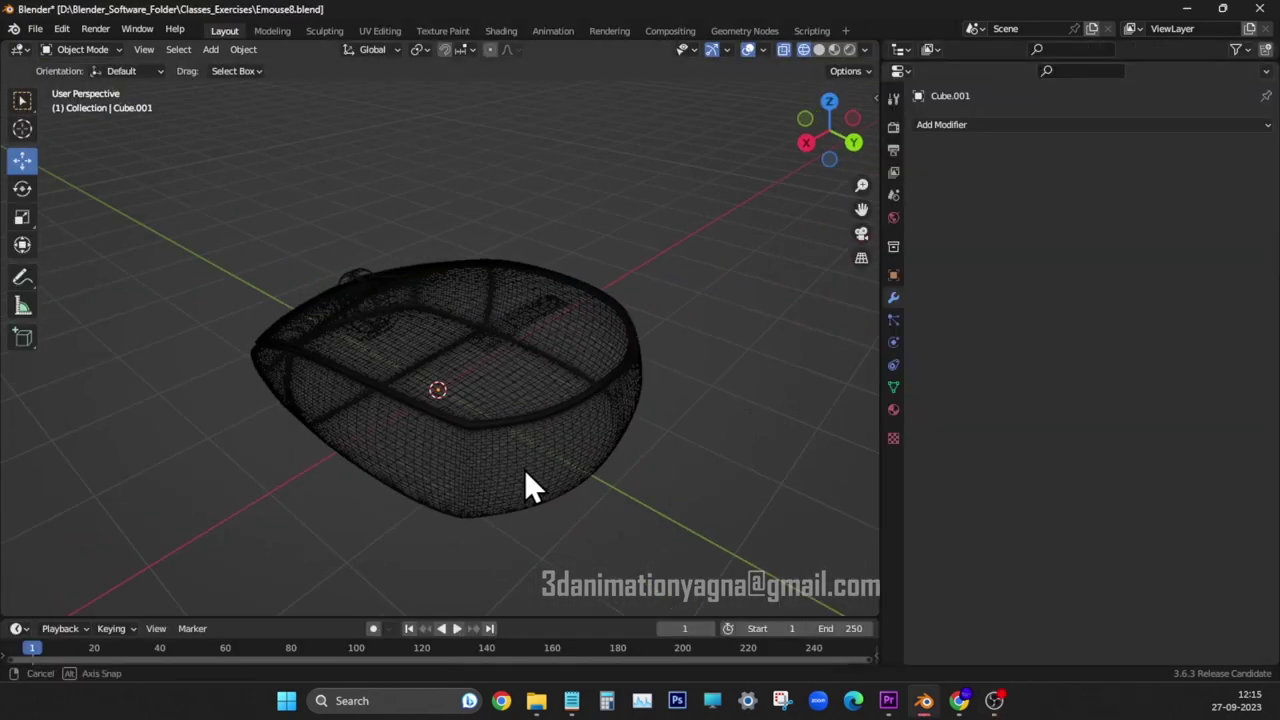
- Examine the finished mouse model from several sides in wireframe, solid and material preview shading
{"action": "middle_click_drag", "start_coordinate": [524, 470], "coordinate": [773, 456]}
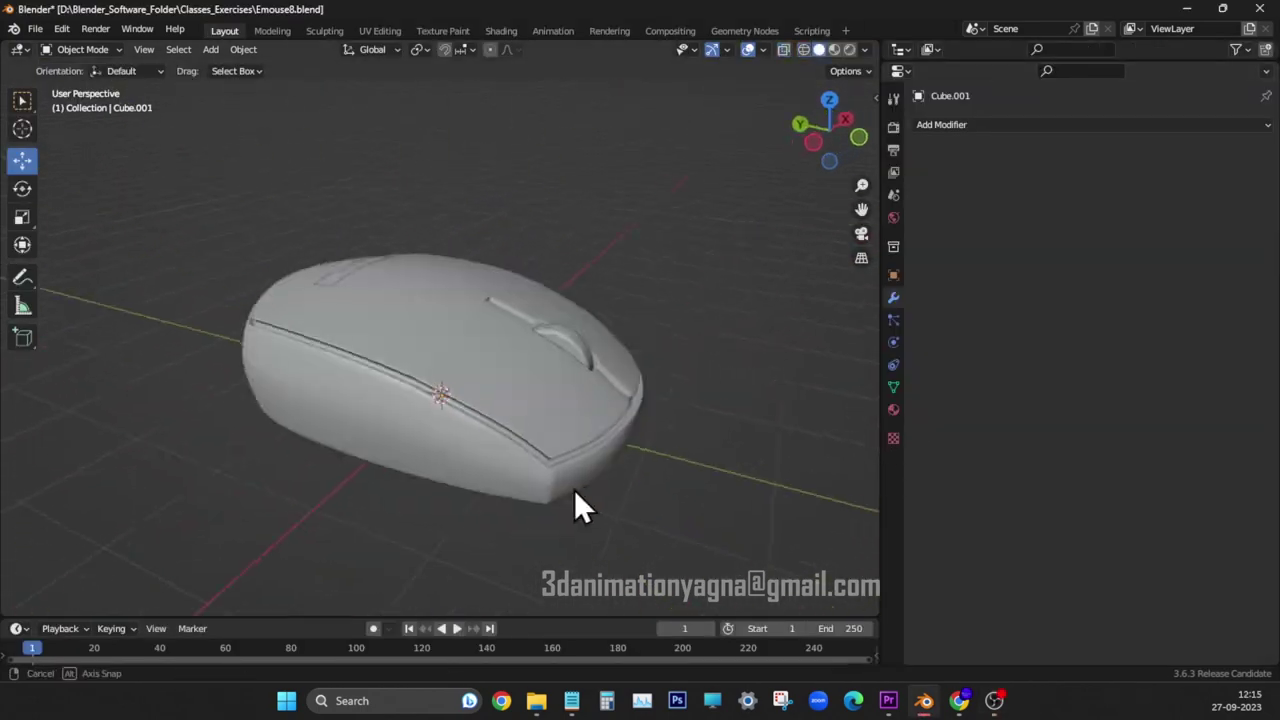
{"action": "middle_click_drag", "start_coordinate": [574, 489], "coordinate": [392, 477]}
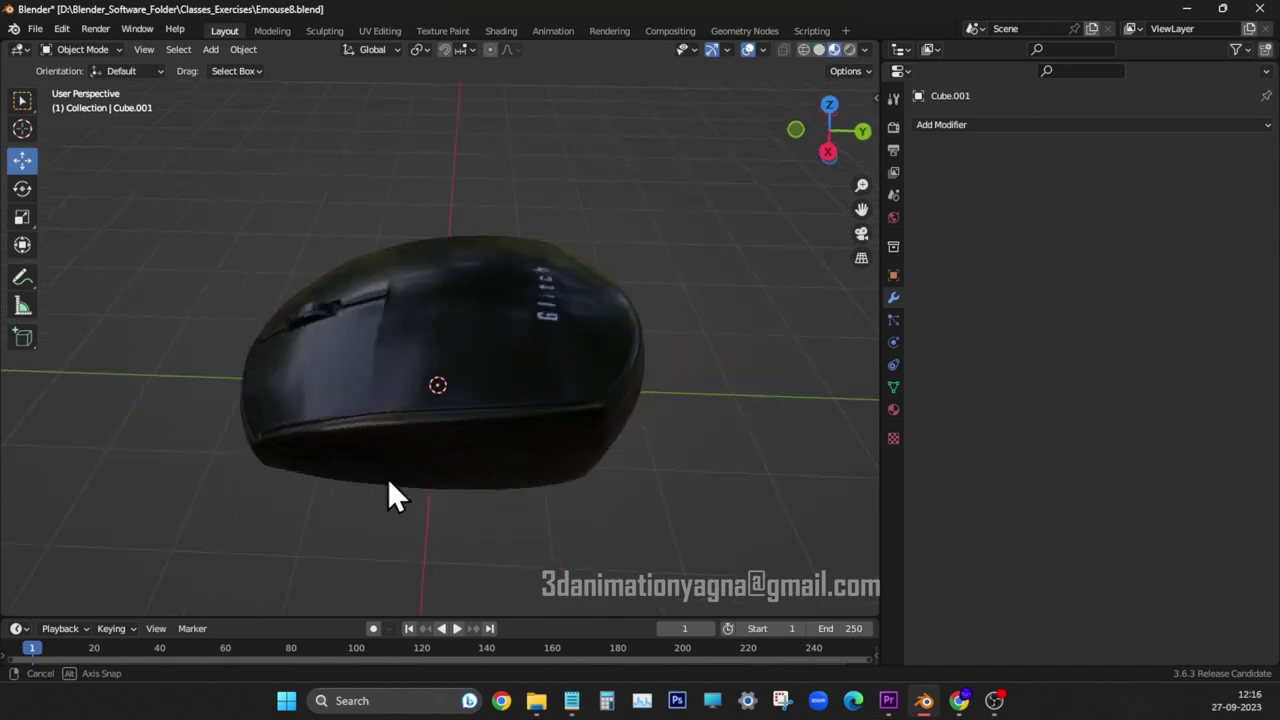
{"action": "mouse_move", "coordinate": [387, 478]}
{"action": "middle_mouse_down"}
{"action": "mouse_move", "coordinate": [475, 489]}
{"action": "mouse_move", "coordinate": [363, 494]}
{"action": "mouse_move", "coordinate": [428, 494]}
{"action": "middle_mouse_up"}
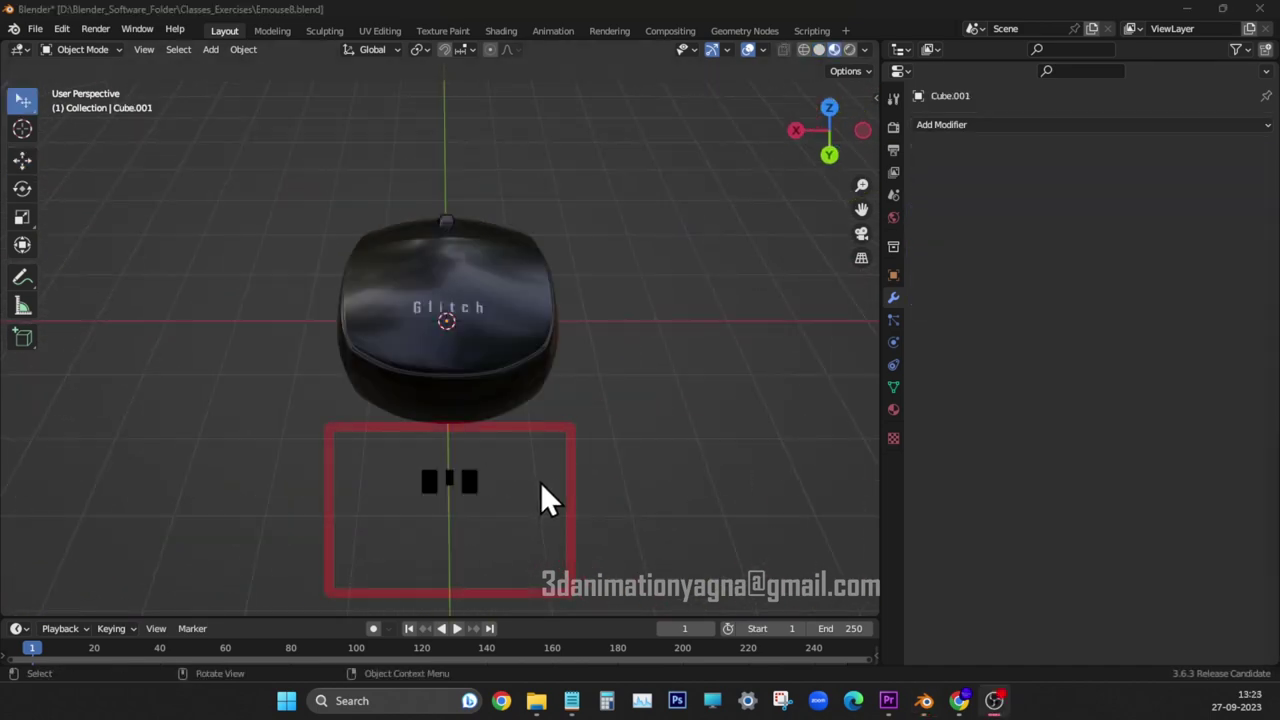
{"action": "mouse_move", "coordinate": [540, 482]}
{"action": "middle_mouse_down"}
{"action": "mouse_move", "coordinate": [538, 423]}
{"action": "mouse_move", "coordinate": [545, 532]}
{"action": "mouse_move", "coordinate": [471, 523]}
{"action": "mouse_move", "coordinate": [516, 475]}
{"action": "middle_mouse_up"}
{"action": "key", "text": "Tab"}
{"action": "key", "text": "Tab"}
{"action": "key", "text": "Tab"}
{"action": "key", "text": "Tab"}
{"action": "left_click", "coordinate": [516, 475]}
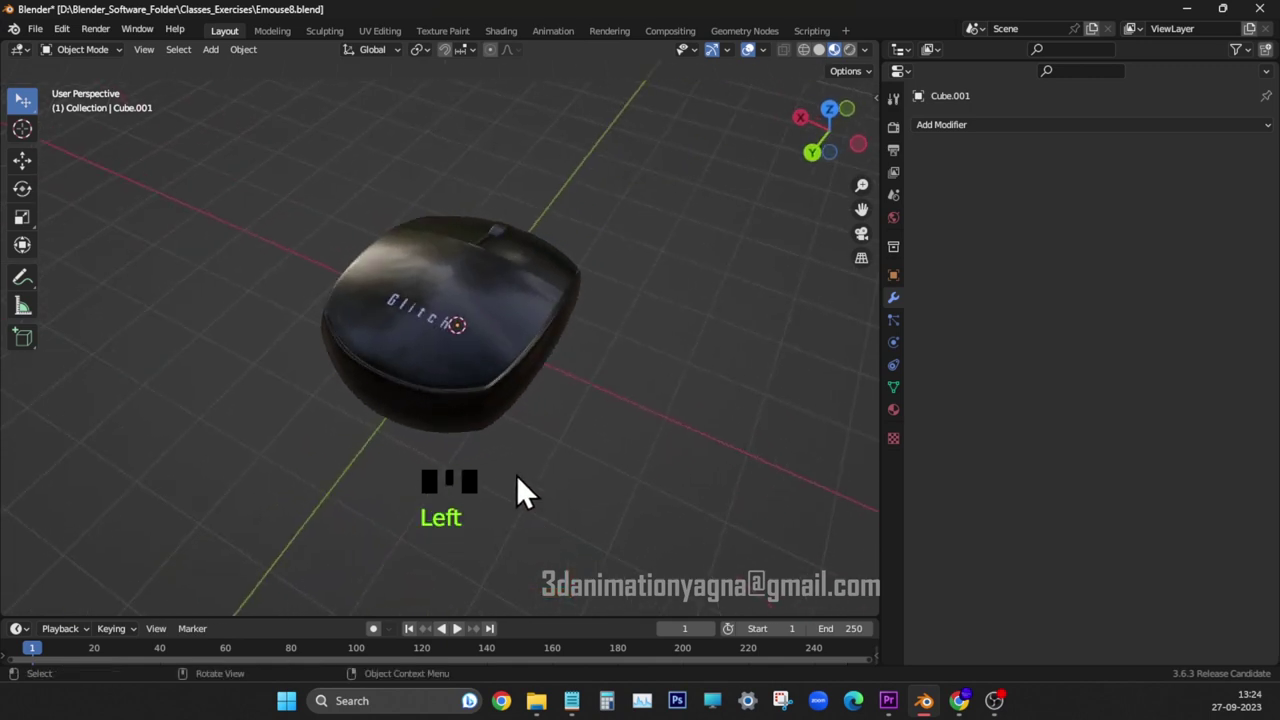
- In front view, raise the cube 1 m along Z so its base sits on the ground, and apply its transforms
{"action": "key", "text": "KP_1"}
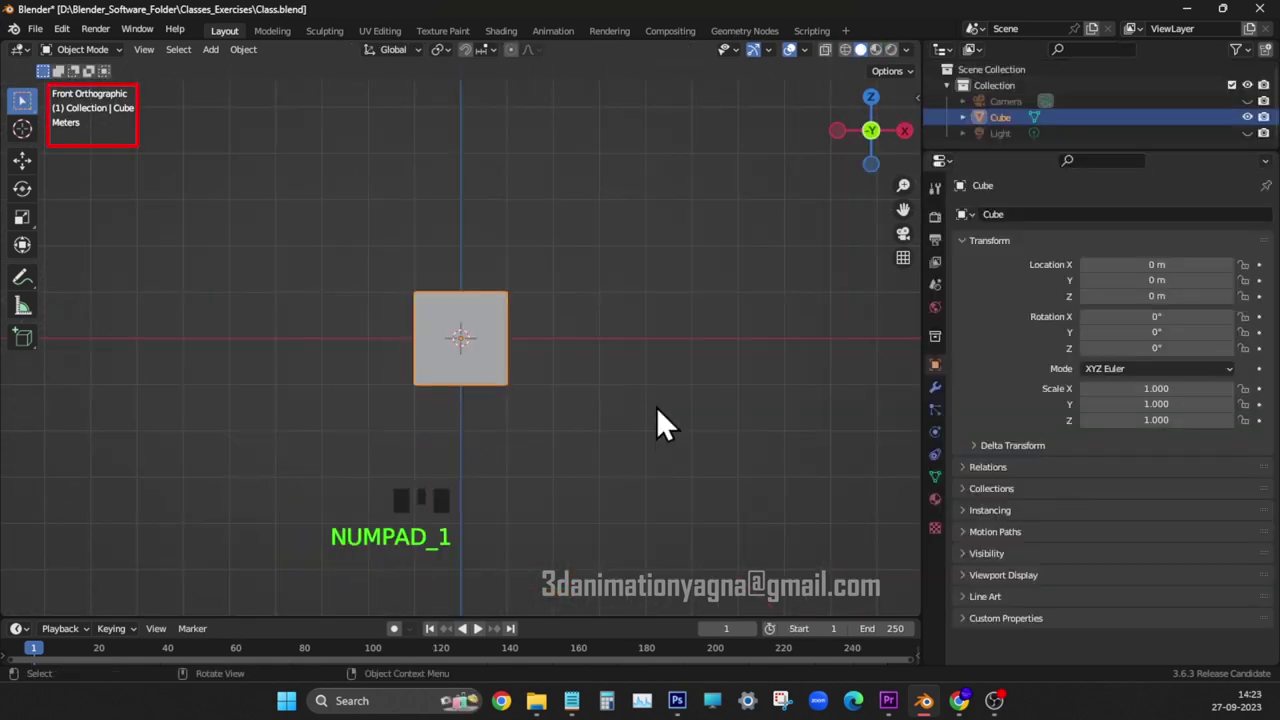
{"action": "scroll", "coordinate": [655, 409], "scroll_direction": "up", "scroll_amount": 3}
{"action": "left_click", "coordinate": [24, 161]}
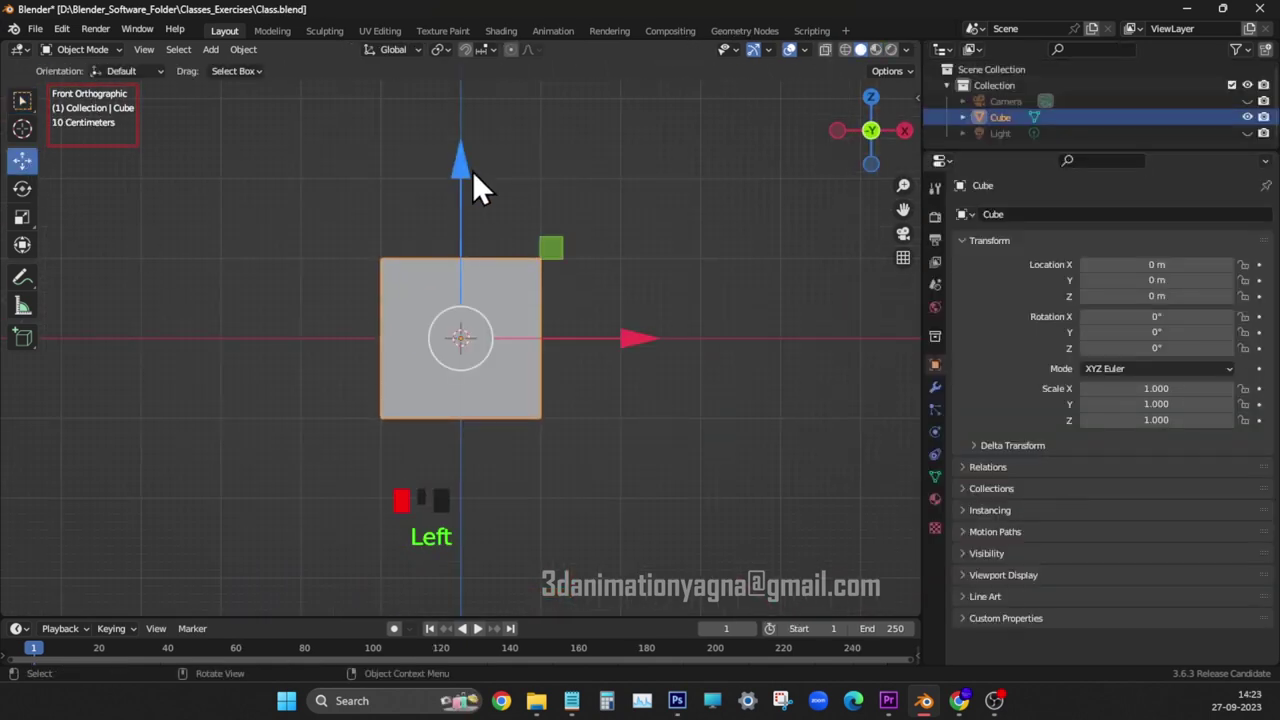
{"action": "left_click_drag", "start_coordinate": [472, 180], "coordinate": [480, 80], "text": "ctrl"}
{"action": "middle_click_drag", "start_coordinate": [664, 227], "coordinate": [668, 320], "text": "shift"}
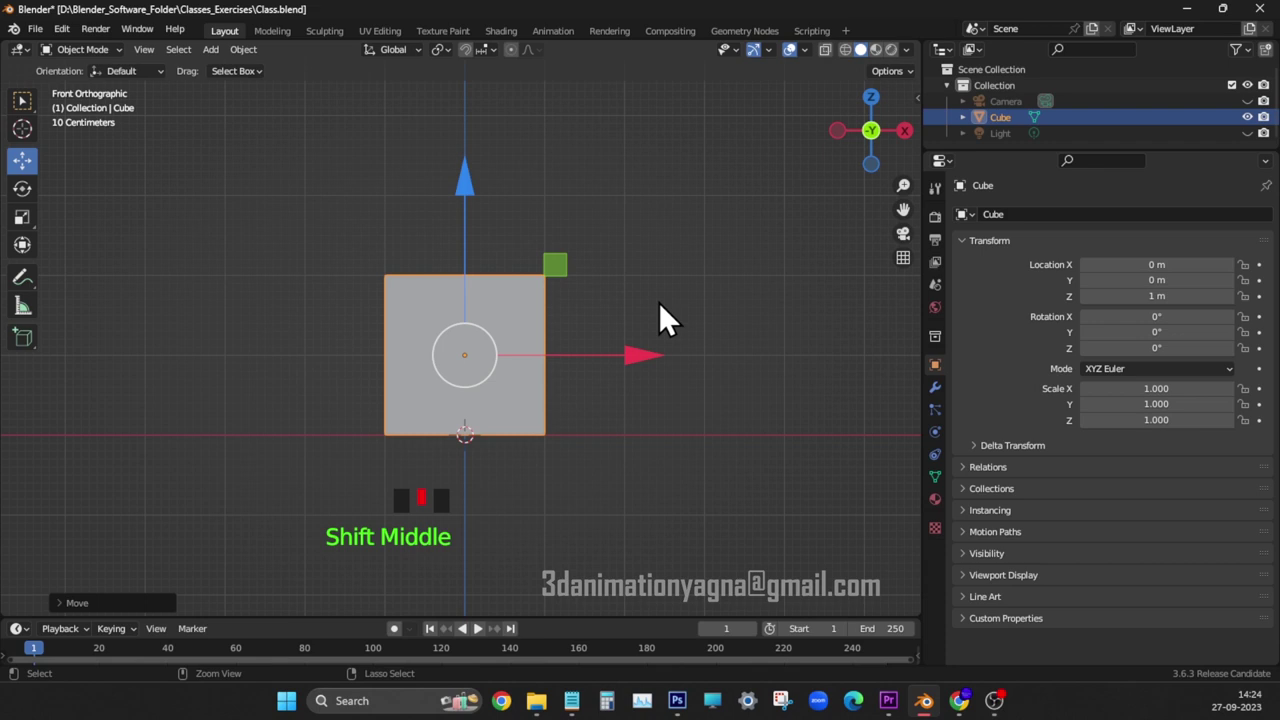
{"action": "key", "text": "ctrl+a"}
{"action": "left_click", "coordinate": [660, 303]}
- Scale the cube to 1.320 in X, 1.900 in Y and 0.500 in Z, and apply all transforms
{"action": "key", "text": "n"}
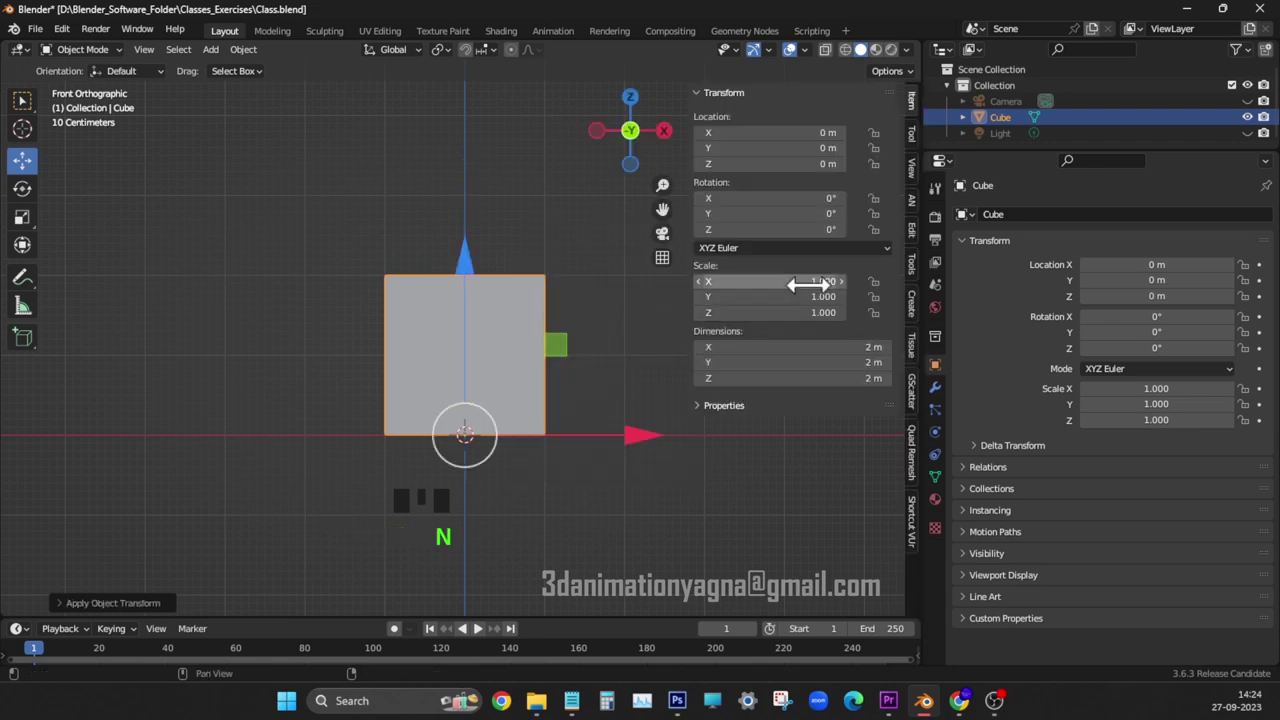
{"action": "left_click", "coordinate": [805, 285]}
{"action": "type", "text": "1.320"}
{"action": "key", "text": "Return"}
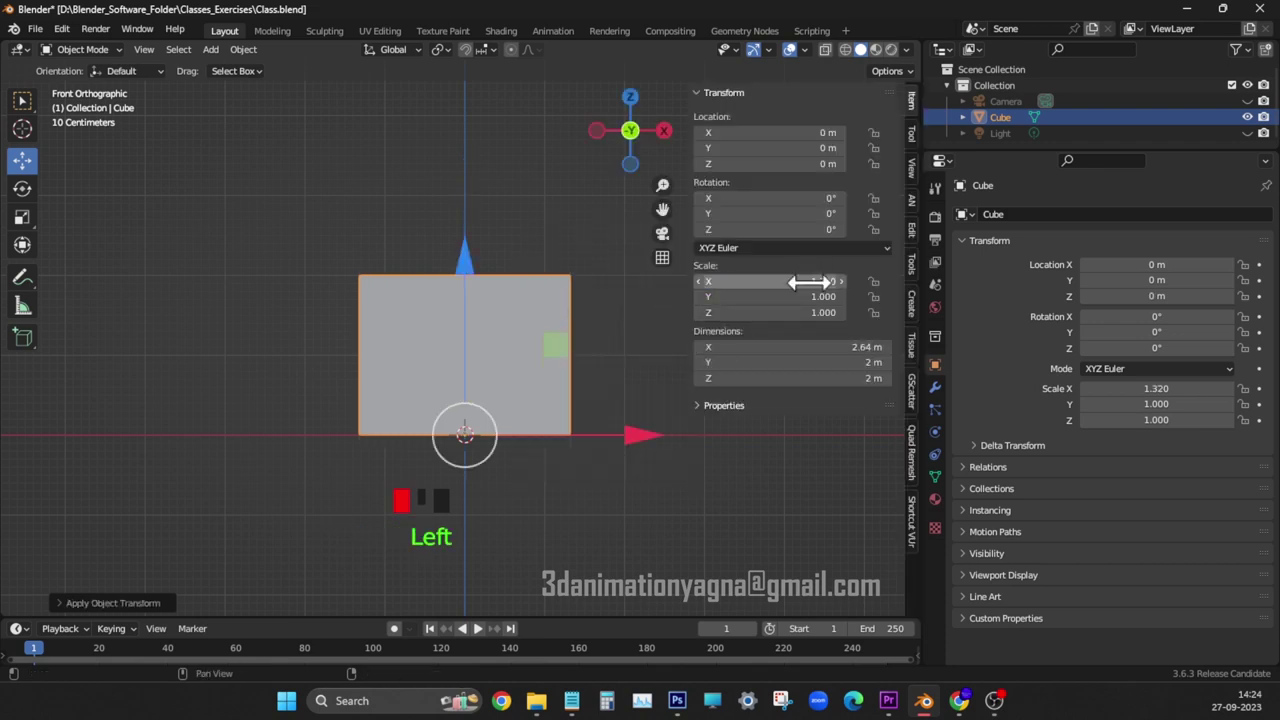
{"action": "key", "text": "KP_3"}
{"action": "left_click", "coordinate": [818, 296]}
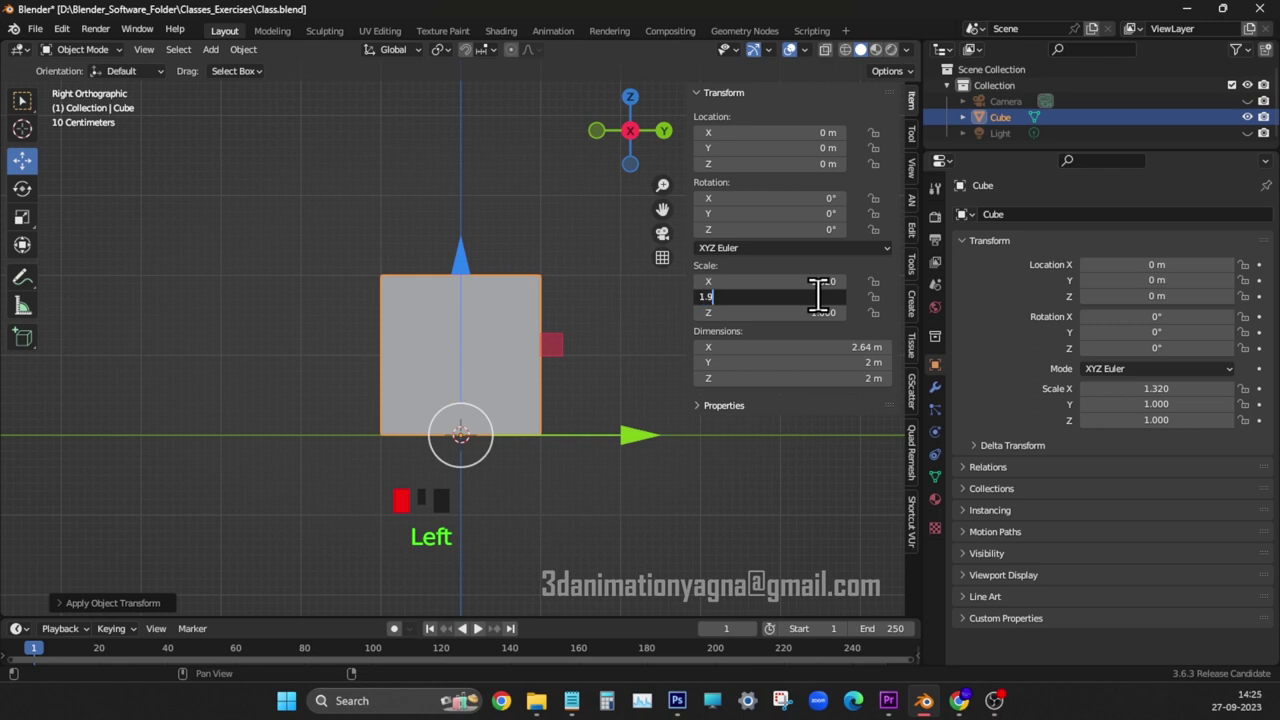
{"action": "key", "text": "Return"}
{"action": "left_click", "coordinate": [805, 313]}
{"action": "type", "text": "0.5"}
{"action": "key", "text": "Return"}
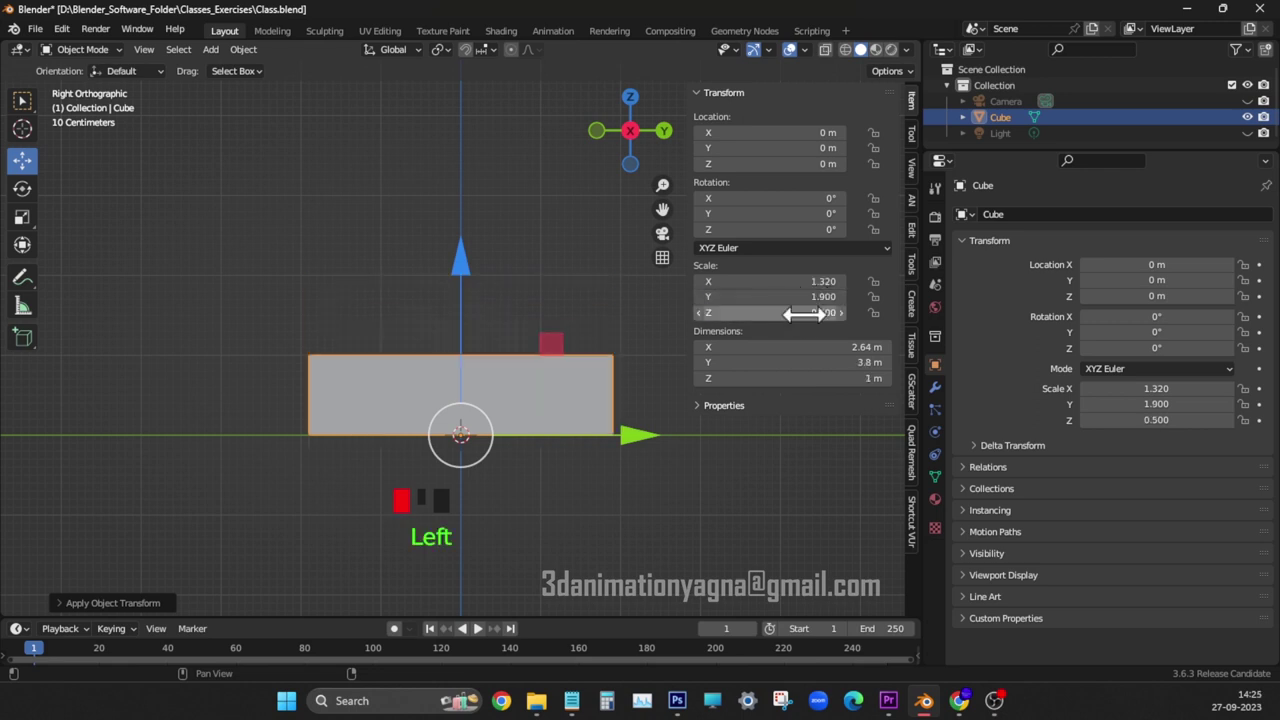
{"action": "key", "text": "n"}
{"action": "key", "text": "ctrl+a"}
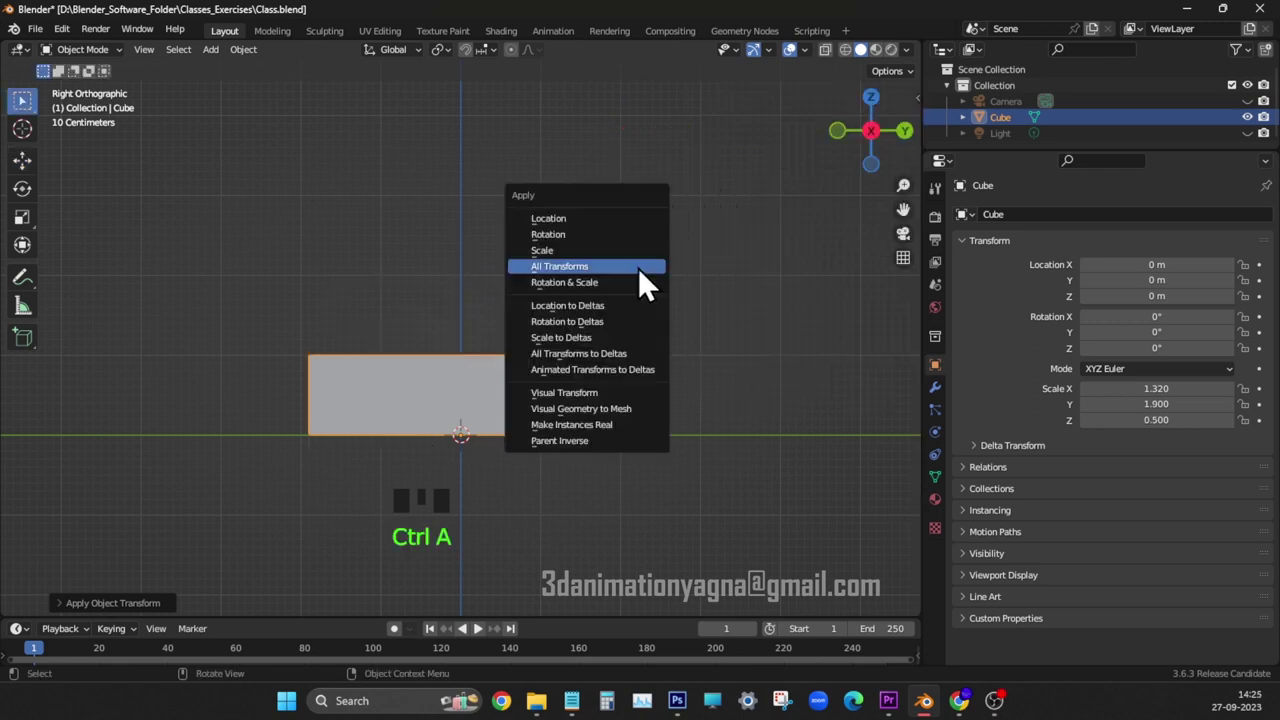
{"action": "left_click", "coordinate": [640, 268]}
- Subdivide the whole box with three cuts in Edit Mode
{"action": "middle_click_drag", "start_coordinate": [436, 356], "coordinate": [512, 440]}
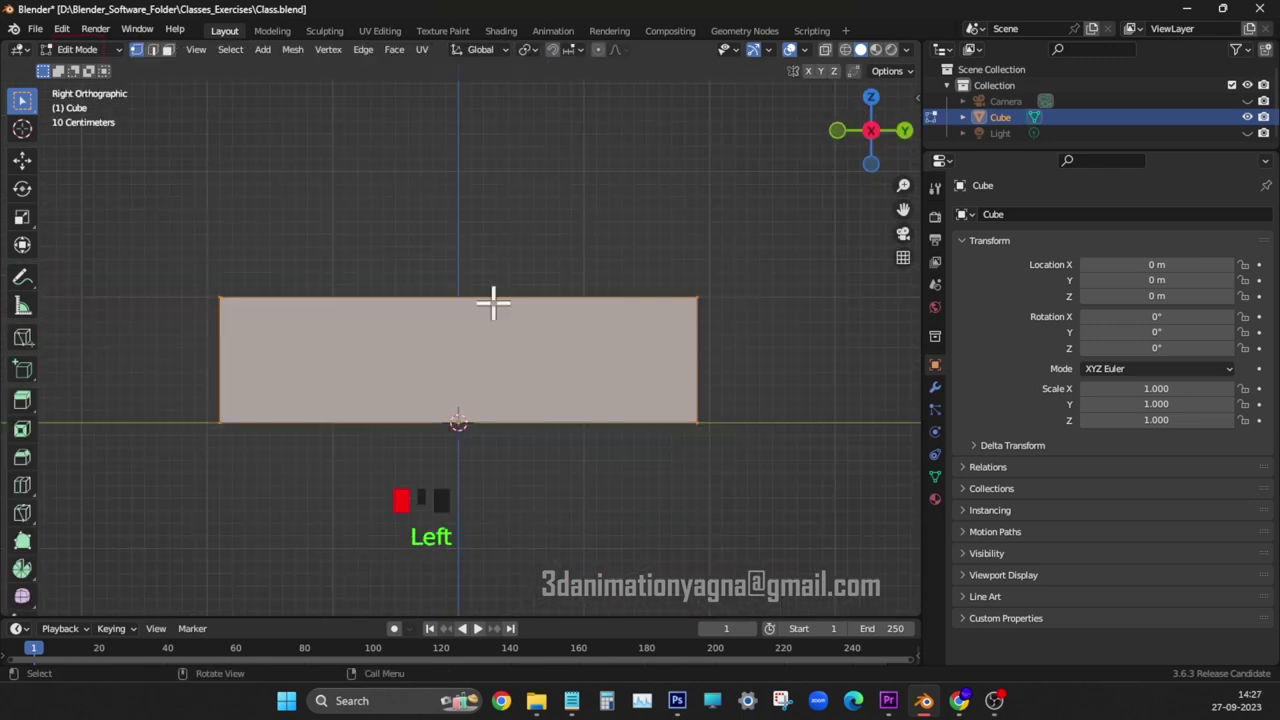
{"action": "left_click", "coordinate": [154, 50]}
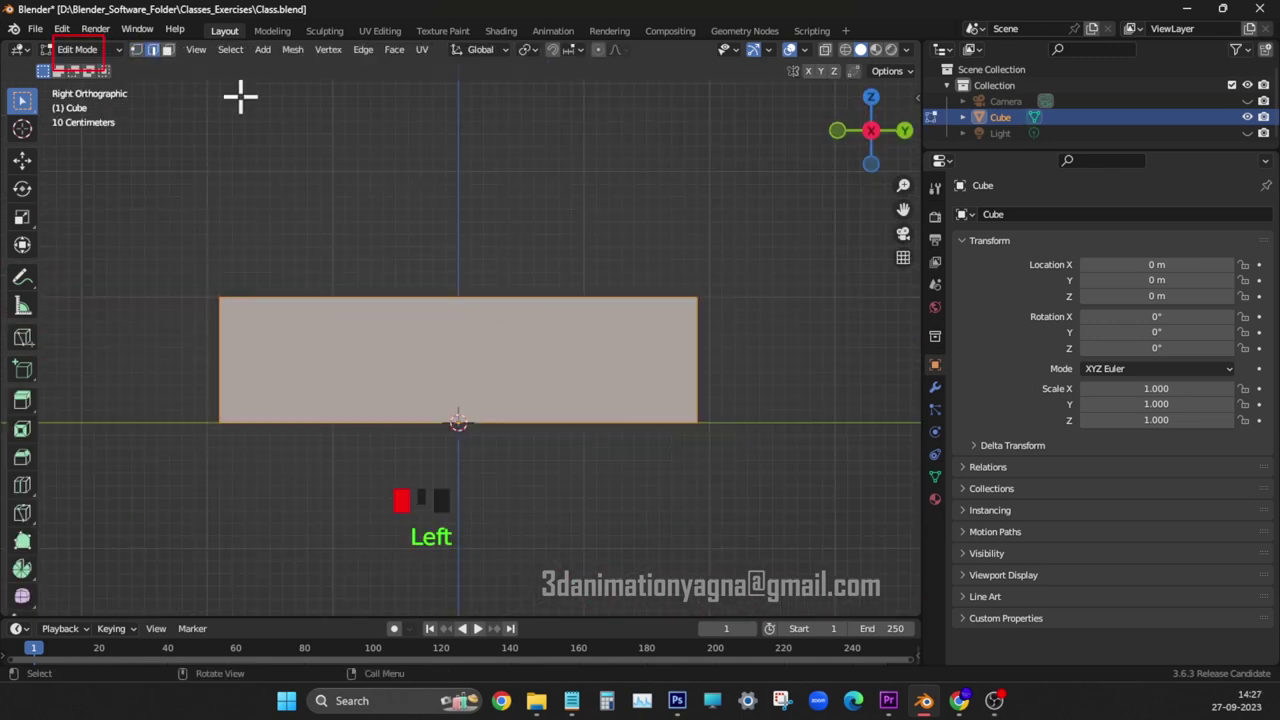
{"action": "right_click", "coordinate": [413, 337]}
{"action": "left_click", "coordinate": [386, 180]}
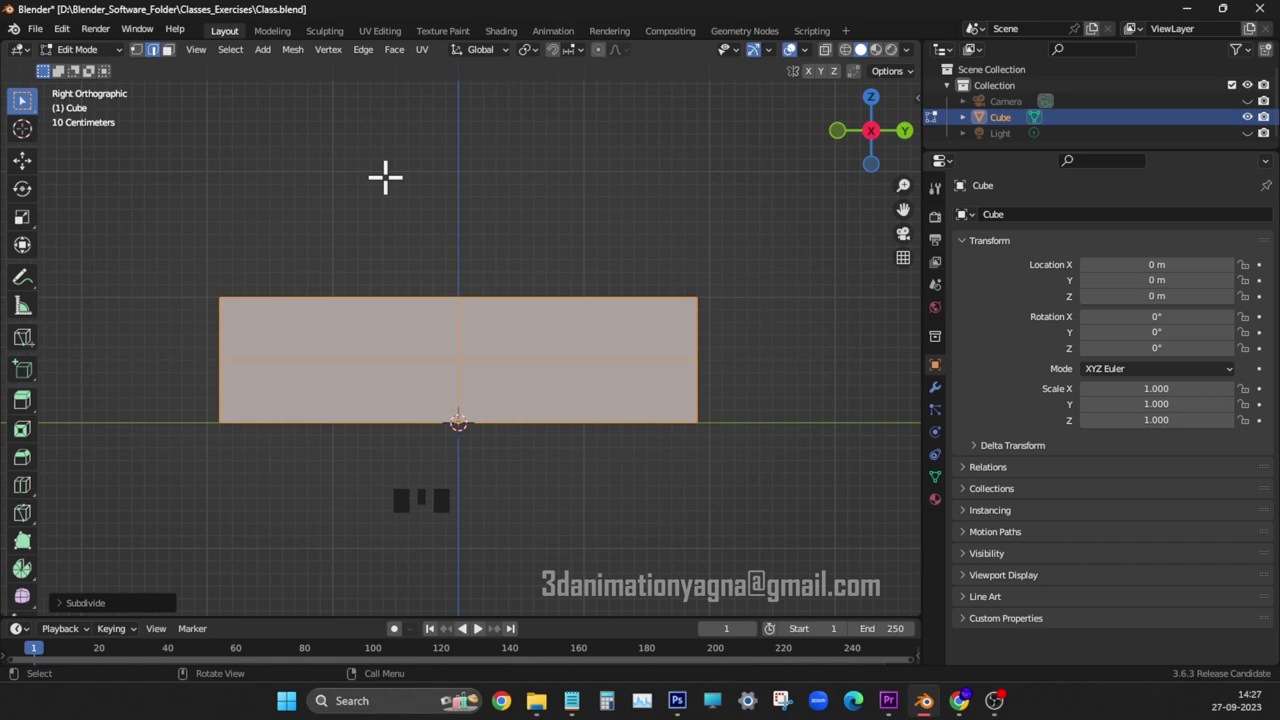
{"action": "left_click", "coordinate": [138, 600]}
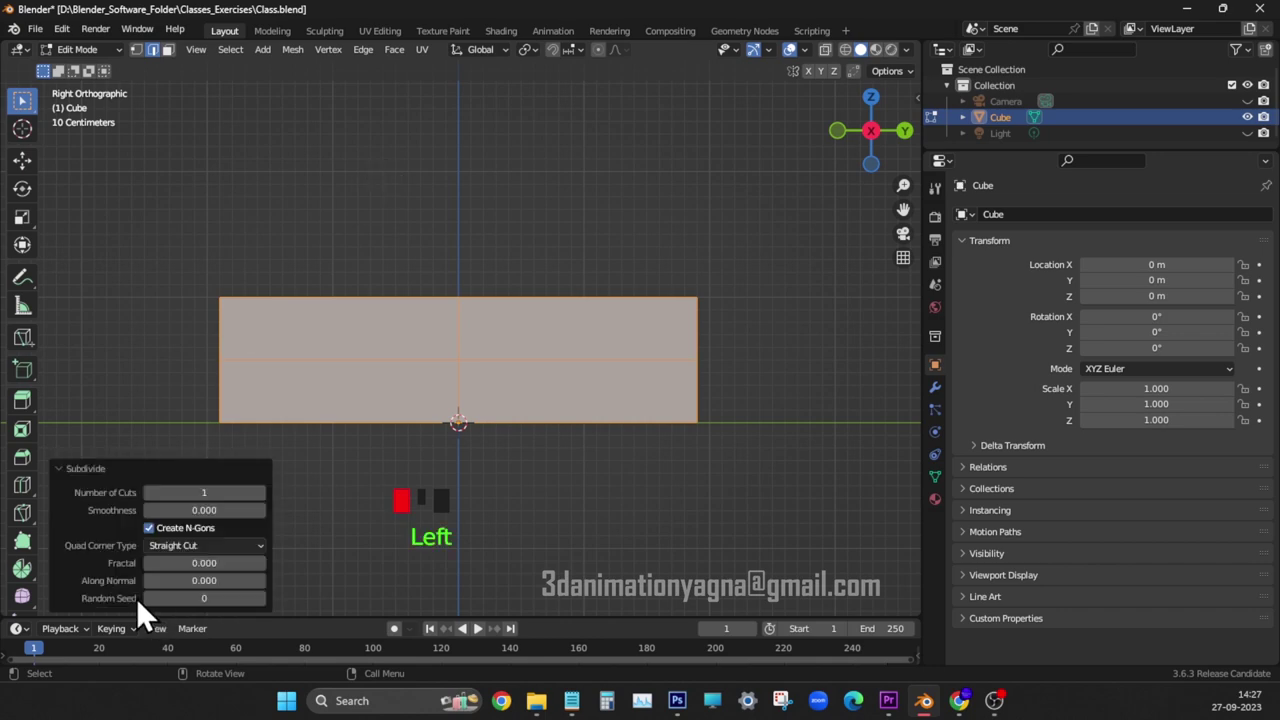
{"action": "left_click", "coordinate": [257, 492]}
{"action": "key", "text": "Return"}
- Select the three horizontal edge loops around the box's sides and dissolve those edges
{"action": "middle_click_drag", "start_coordinate": [222, 466], "coordinate": [493, 350]}
{"action": "key", "text": "alt+a"}
{"action": "left_click", "coordinate": [493, 348], "text": "alt"}
{"action": "left_click", "coordinate": [491, 374], "text": "alt+shift"}
{"action": "left_click", "coordinate": [497, 402], "text": "alt+shift"}
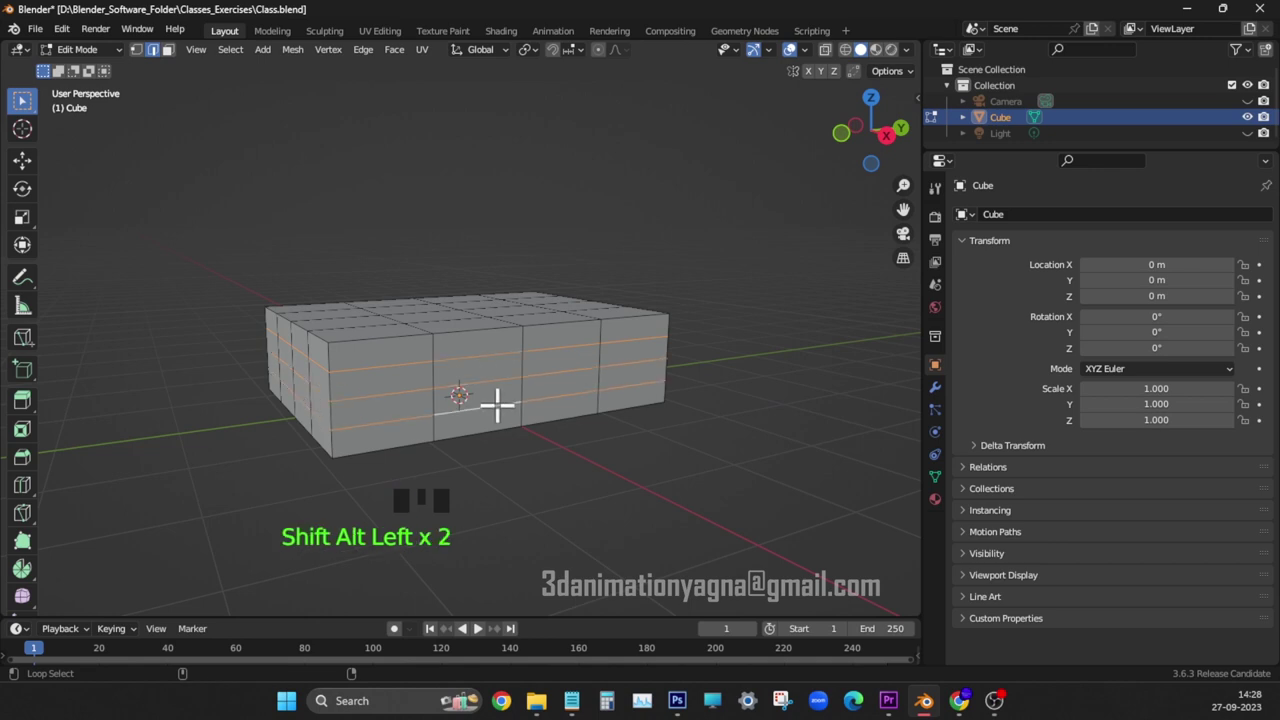
{"action": "key", "text": "Delete"}
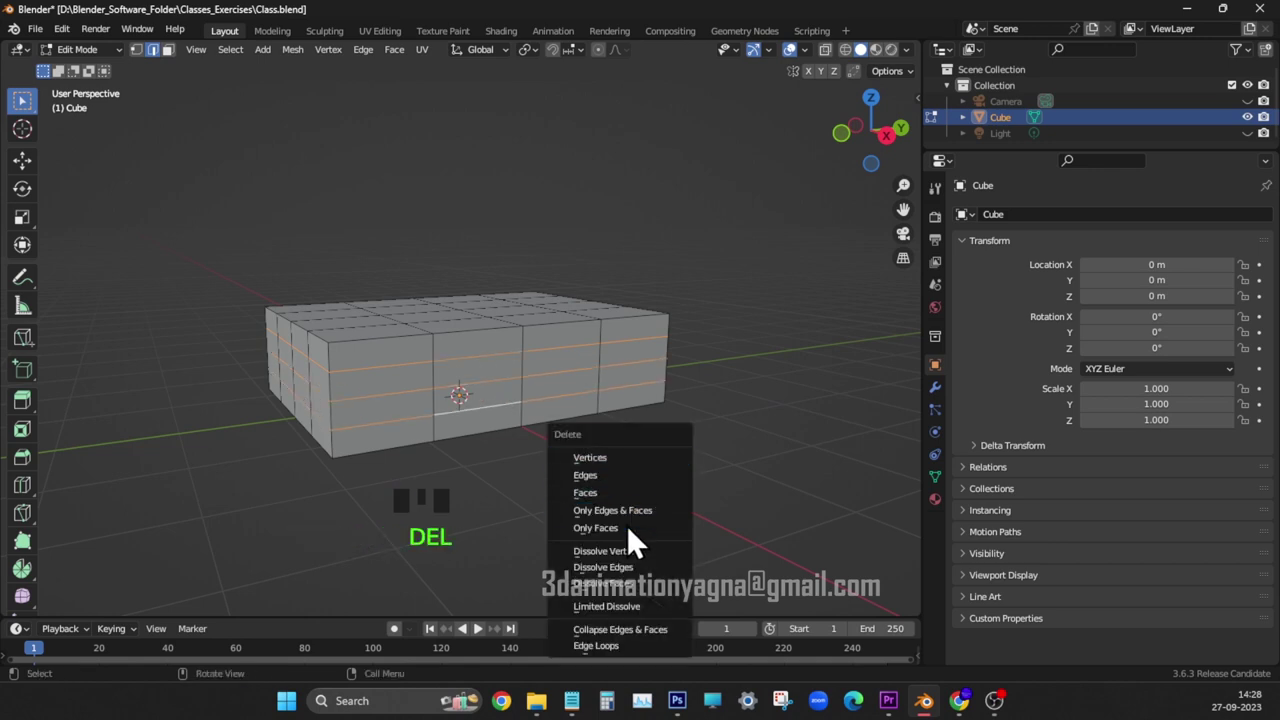
{"action": "left_click", "coordinate": [642, 566]}
- In right view with X-ray on, lower the top vertices at the front (-Y) end well below the box top
{"action": "middle_click_drag", "start_coordinate": [641, 563], "coordinate": [686, 391], "text": "shift"}
{"action": "left_click", "coordinate": [823, 49]}
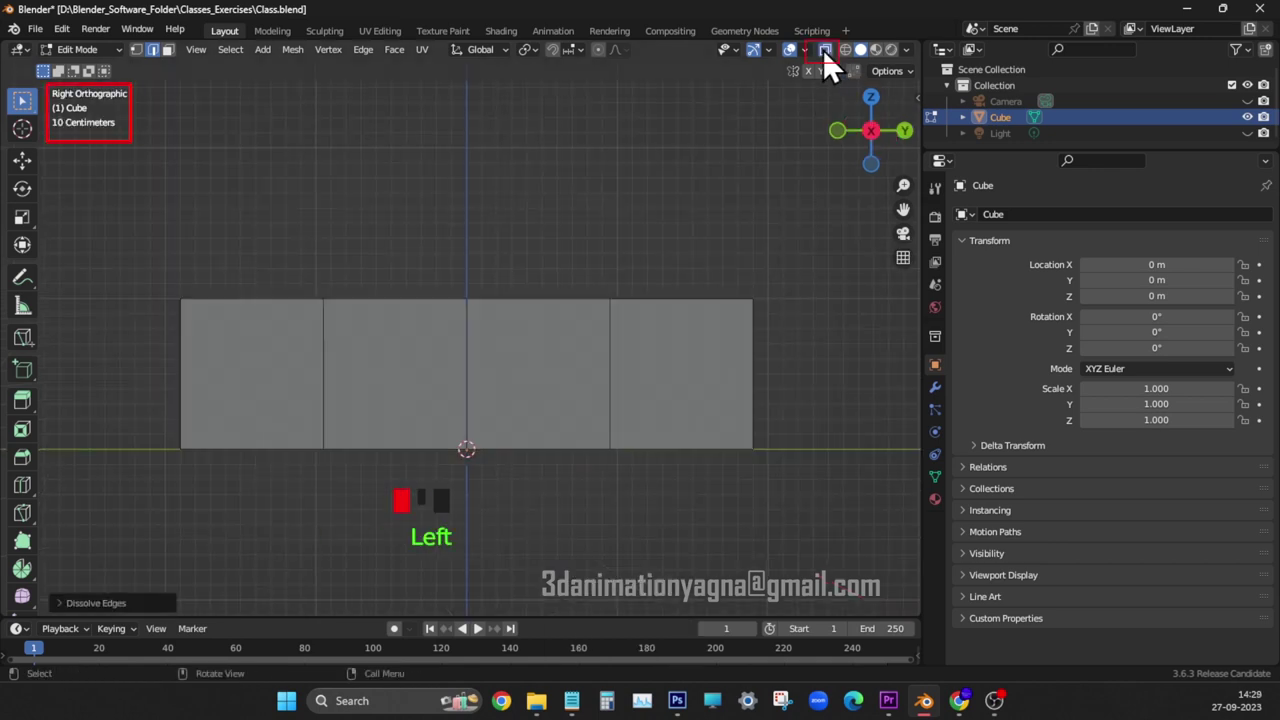
{"action": "left_click", "coordinate": [137, 49]}
{"action": "left_click_drag", "start_coordinate": [136, 258], "coordinate": [252, 352]}
{"action": "left_click", "coordinate": [30, 163]}
{"action": "left_click_drag", "start_coordinate": [180, 143], "coordinate": [184, 235], "text": "ctrl"}
- Raise the top vertices of the centre row and the row behind it slightly, and lower the rear end's top vertices a little
{"action": "left_click_drag", "start_coordinate": [422, 258], "coordinate": [646, 334]}
{"action": "left_click_drag", "start_coordinate": [538, 136], "coordinate": [538, 121], "text": "ctrl"}
{"action": "left_click_drag", "start_coordinate": [722, 258], "coordinate": [800, 328]}
{"action": "left_click_drag", "start_coordinate": [754, 136], "coordinate": [755, 155], "text": "ctrl"}
- Lower the front end's top vertices slightly more and bring down the next top row to form a smooth front slope
{"action": "left_click_drag", "start_coordinate": [138, 350], "coordinate": [222, 424]}
{"action": "left_click_drag", "start_coordinate": [183, 223], "coordinate": [183, 229], "text": "ctrl"}
{"action": "left_click", "coordinate": [323, 298]}
{"action": "left_click_drag", "start_coordinate": [329, 120], "coordinate": [329, 151]}
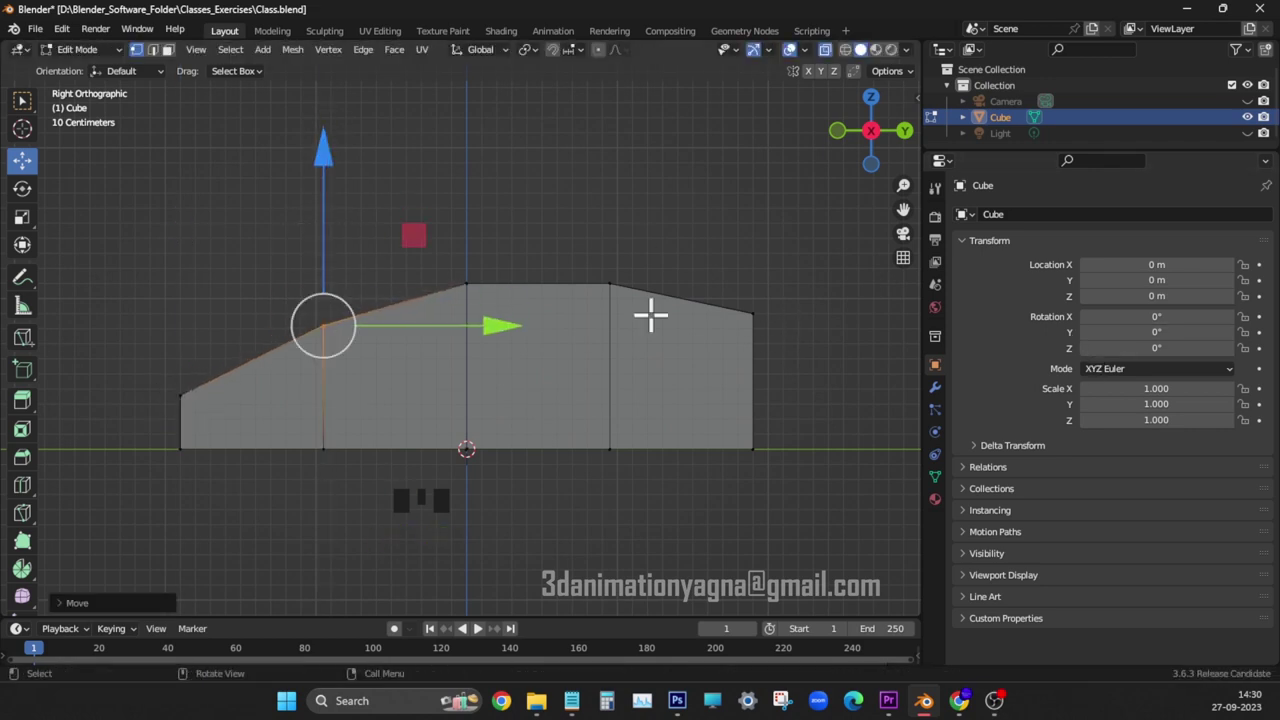
- In top view with X mirroring on, pull the rear corner vertices inward and toward the body's centre
{"action": "key", "text": "KP_7"}
{"action": "left_click", "coordinate": [809, 72]}
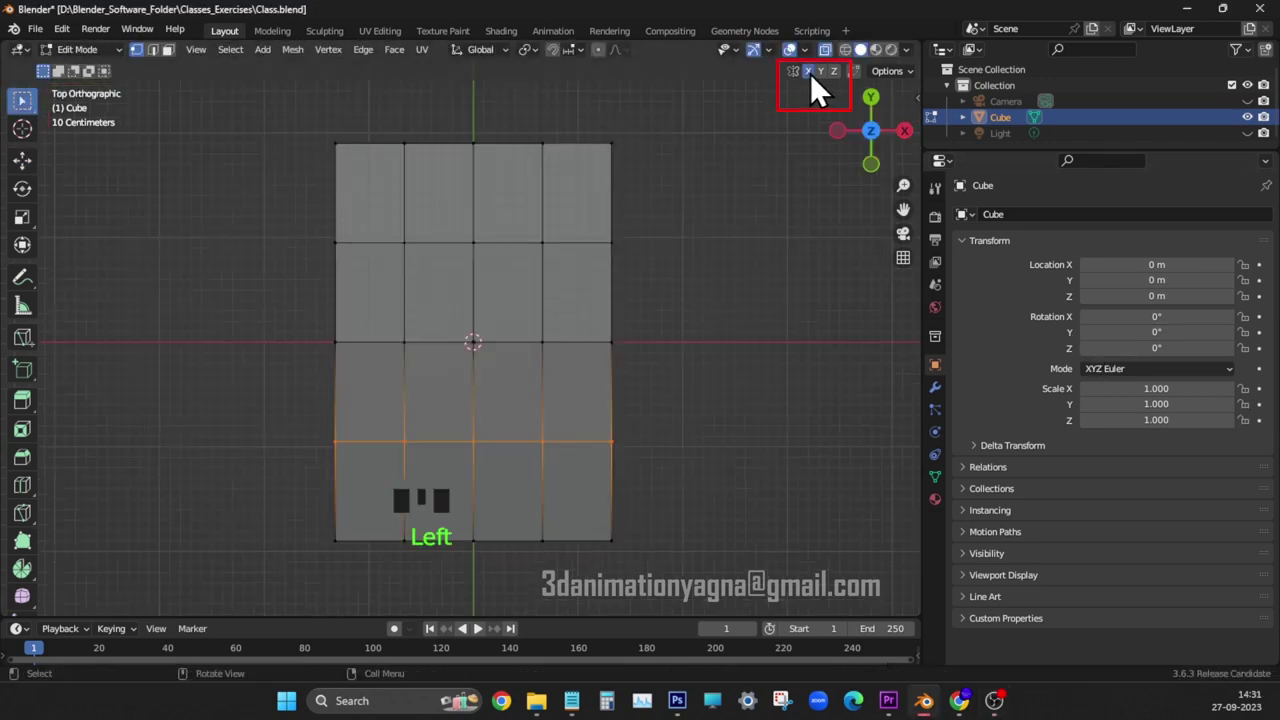
{"action": "left_click_drag", "start_coordinate": [578, 117], "coordinate": [654, 201]}
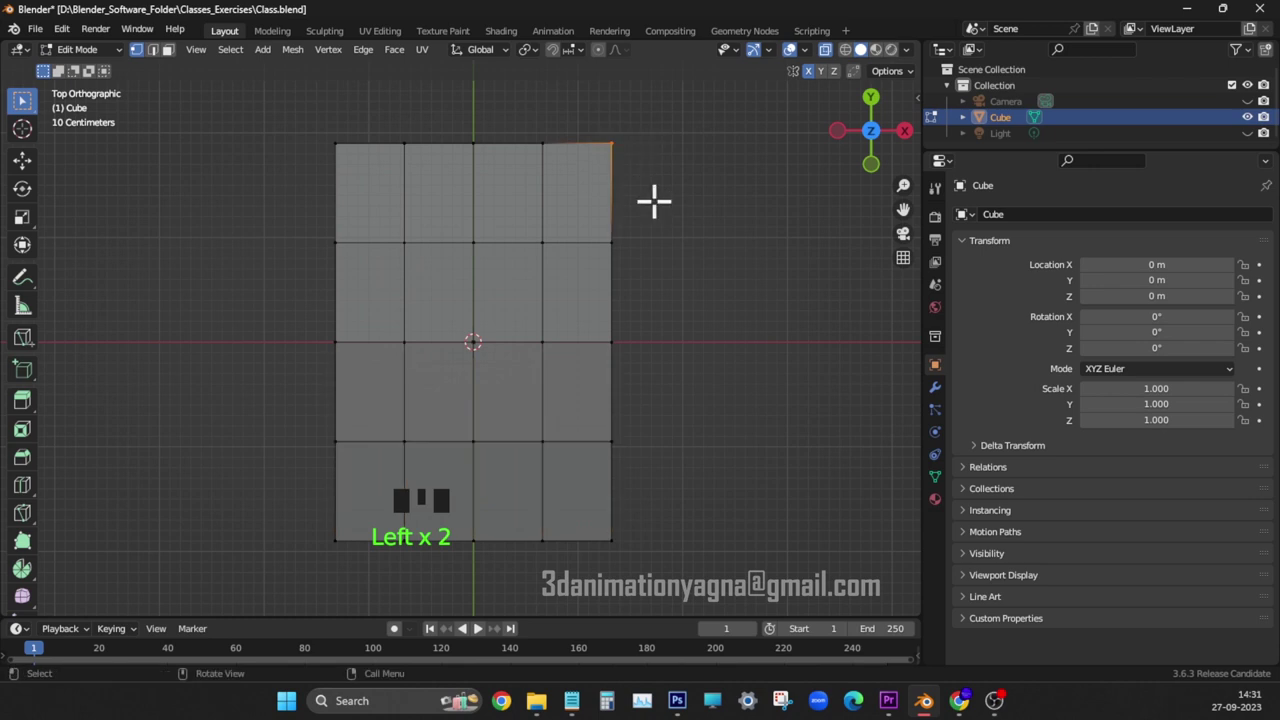
{"action": "left_click", "coordinate": [22, 160]}
{"action": "left_click_drag", "start_coordinate": [612, 89], "coordinate": [612, 132]}
{"action": "left_click_drag", "start_coordinate": [736, 184], "coordinate": [716, 183]}
- Move the vertices between the rear corners and the centreline forward, and shift them together with the corners slightly to round the rear
{"action": "left_click_drag", "start_coordinate": [526, 116], "coordinate": [567, 160]}
{"action": "left_click_drag", "start_coordinate": [546, 86], "coordinate": [548, 99]}
{"action": "left_click_drag", "start_coordinate": [676, 217], "coordinate": [524, 135]}
{"action": "left_click_drag", "start_coordinate": [571, 98], "coordinate": [571, 103]}
- Pull the front corner vertices of the top outline inward and back toward the body's centre, mirrored on both sides
{"action": "left_click_drag", "start_coordinate": [584, 514], "coordinate": [644, 568]}
{"action": "left_click_drag", "start_coordinate": [736, 541], "coordinate": [716, 541]}
{"action": "left_click_drag", "start_coordinate": [593, 354], "coordinate": [593, 334]}
{"action": "left_click_drag", "start_coordinate": [688, 519], "coordinate": [690, 517]}
{"action": "left_click_drag", "start_coordinate": [592, 341], "coordinate": [591, 335]}
- Narrow the outline slightly between the middle and front, and shift the front corner and adjacent vertices back to round the front
{"action": "left_click_drag", "start_coordinate": [586, 316], "coordinate": [655, 466]}
{"action": "left_click_drag", "start_coordinate": [694, 392], "coordinate": [590, 467]}
{"action": "left_click_drag", "start_coordinate": [691, 437], "coordinate": [685, 437]}
{"action": "left_click", "coordinate": [728, 249]}
{"action": "left_click_drag", "start_coordinate": [620, 477], "coordinate": [518, 560]}
{"action": "left_click_drag", "start_coordinate": [569, 350], "coordinate": [569, 340]}
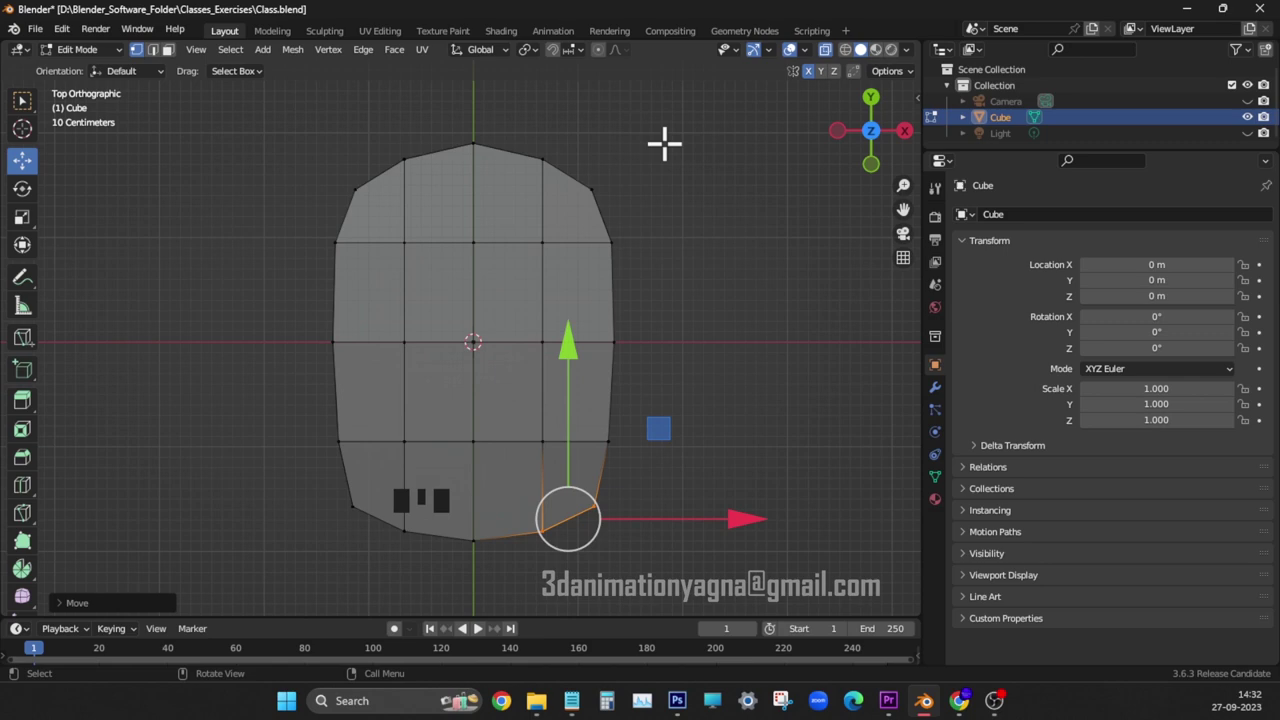
- Fine-tune the rounded rear outline by shifting its corner and adjacent vertices slightly toward the body's centre
{"action": "left_click_drag", "start_coordinate": [663, 143], "coordinate": [535, 222]}
{"action": "left_click_drag", "start_coordinate": [569, 93], "coordinate": [569, 96]}
{"action": "left_click_drag", "start_coordinate": [630, 215], "coordinate": [580, 166]}
{"action": "left_click_drag", "start_coordinate": [690, 191], "coordinate": [592, 266]}
{"action": "left_click", "coordinate": [668, 220]}
{"action": "left_click_drag", "start_coordinate": [686, 246], "coordinate": [686, 248]}
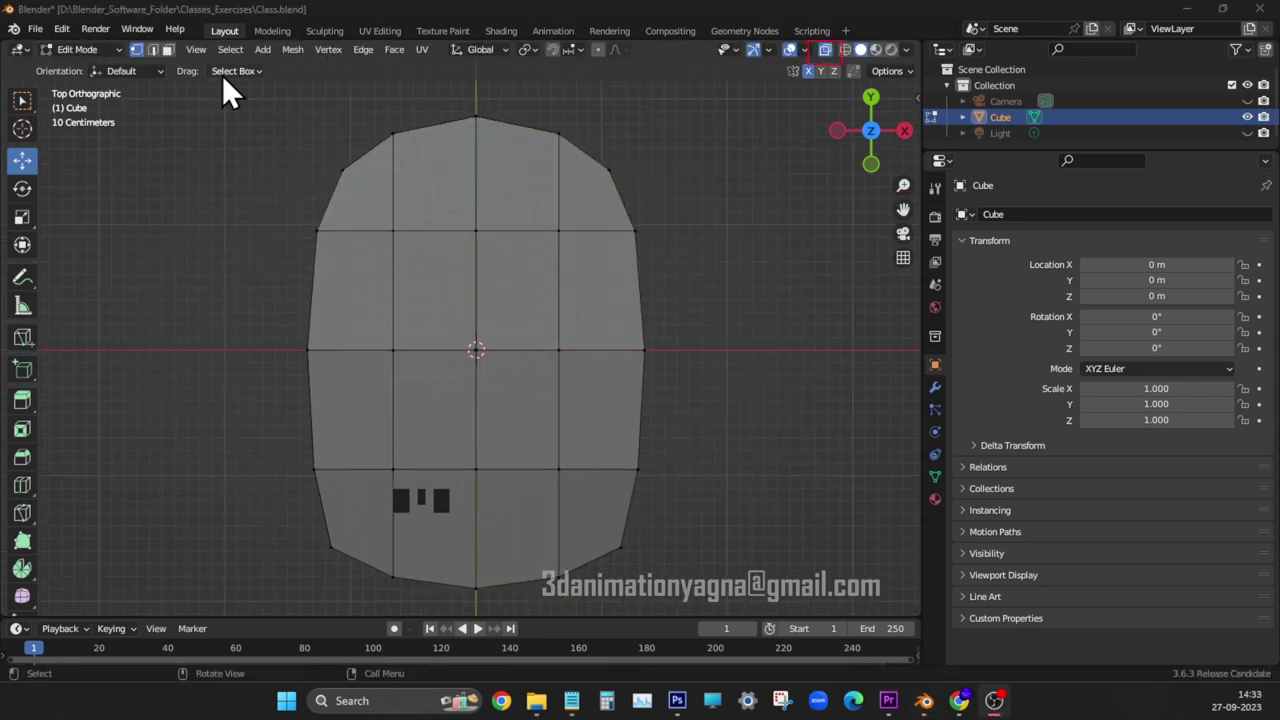
- Select the two central columns of top faces along the body's full length and raise them slightly along Z in front view
{"action": "left_click", "coordinate": [169, 50]}
{"action": "left_click", "coordinate": [827, 52]}
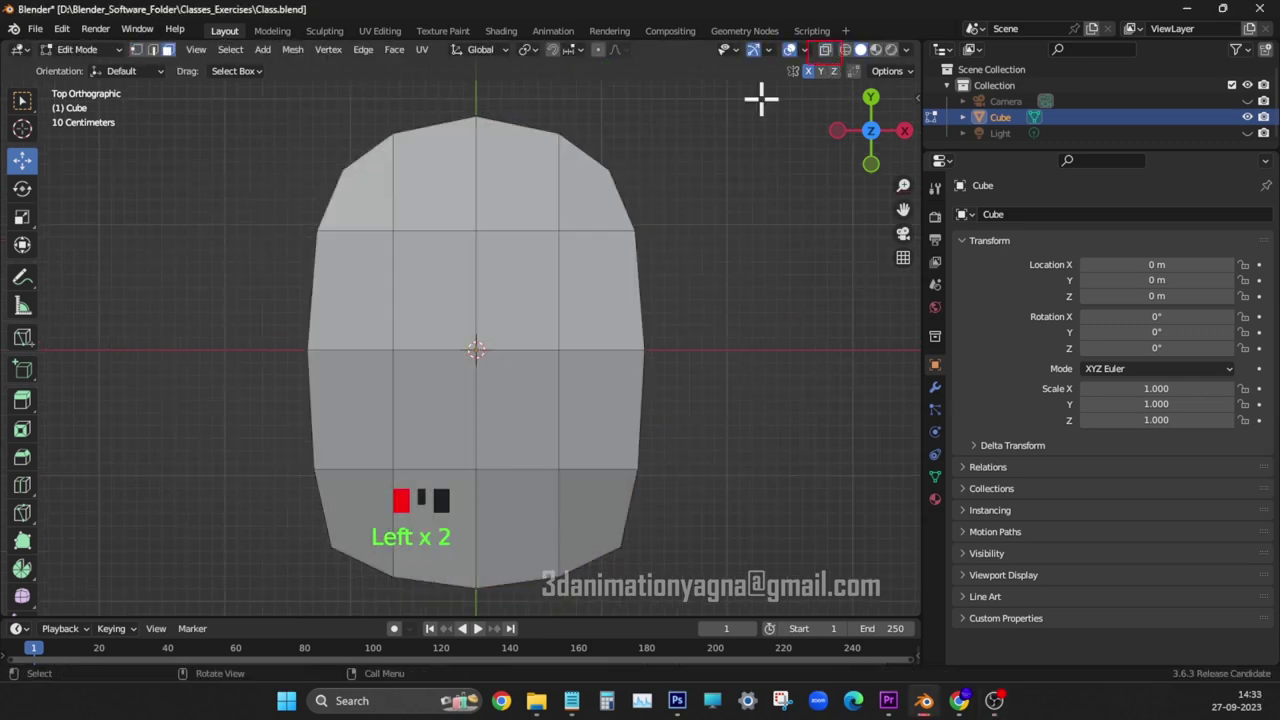
{"action": "left_click", "coordinate": [520, 197]}
{"action": "left_click", "coordinate": [22, 100]}
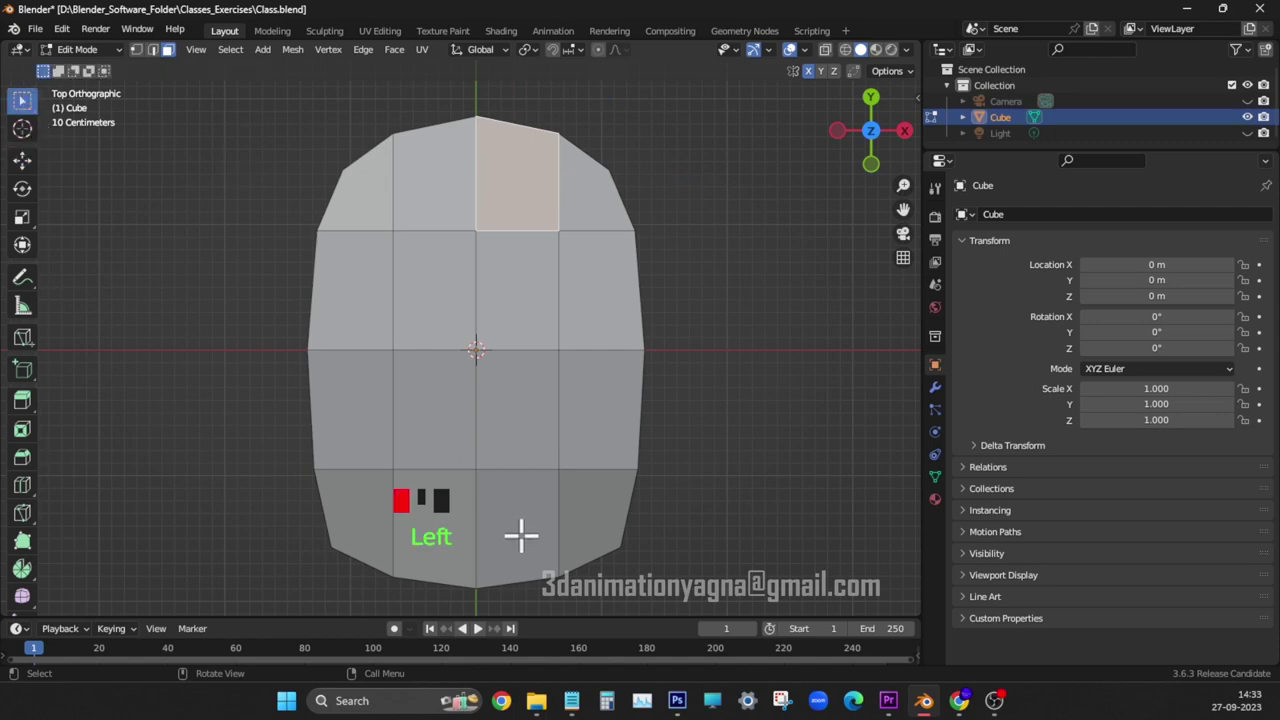
{"action": "left_click", "coordinate": [524, 531], "text": "ctrl"}
{"action": "left_click", "coordinate": [466, 514], "text": "ctrl"}
{"action": "left_click", "coordinate": [449, 191], "text": "ctrl"}
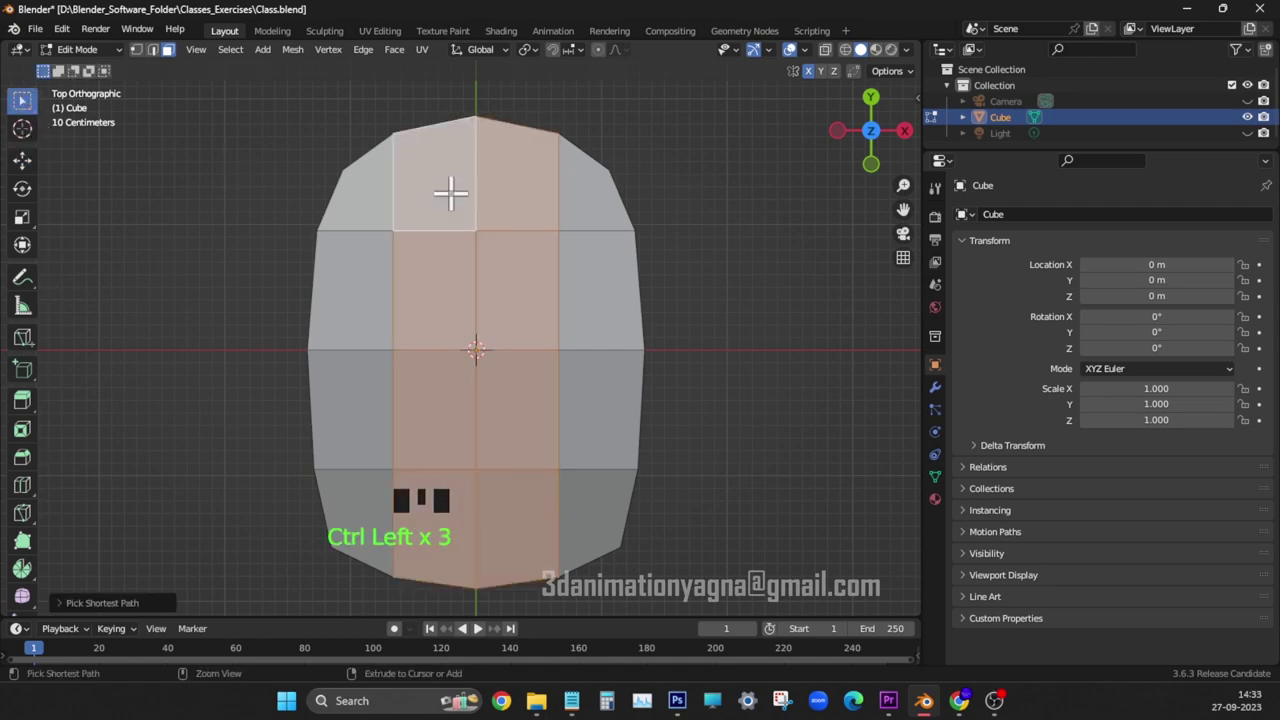
{"action": "middle_click_drag", "start_coordinate": [449, 191], "coordinate": [546, 400]}
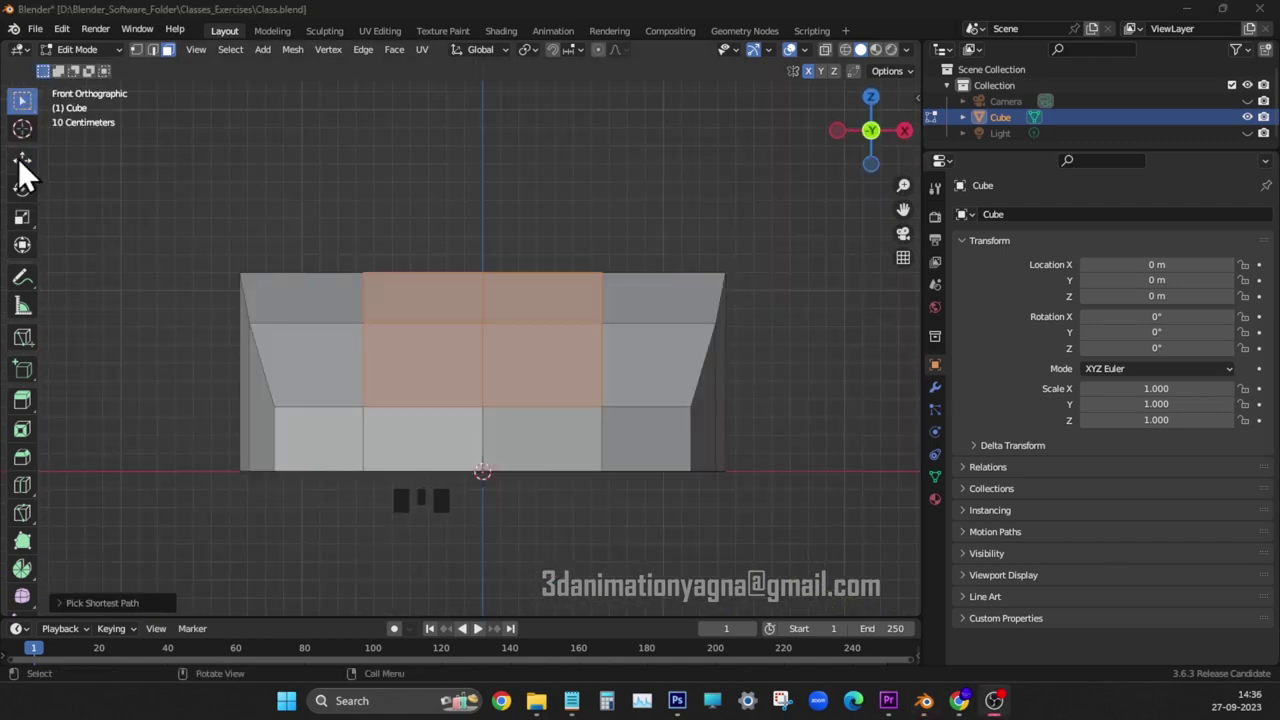
{"action": "left_click", "coordinate": [22, 160]}
{"action": "left_click_drag", "start_coordinate": [503, 150], "coordinate": [490, 123]}
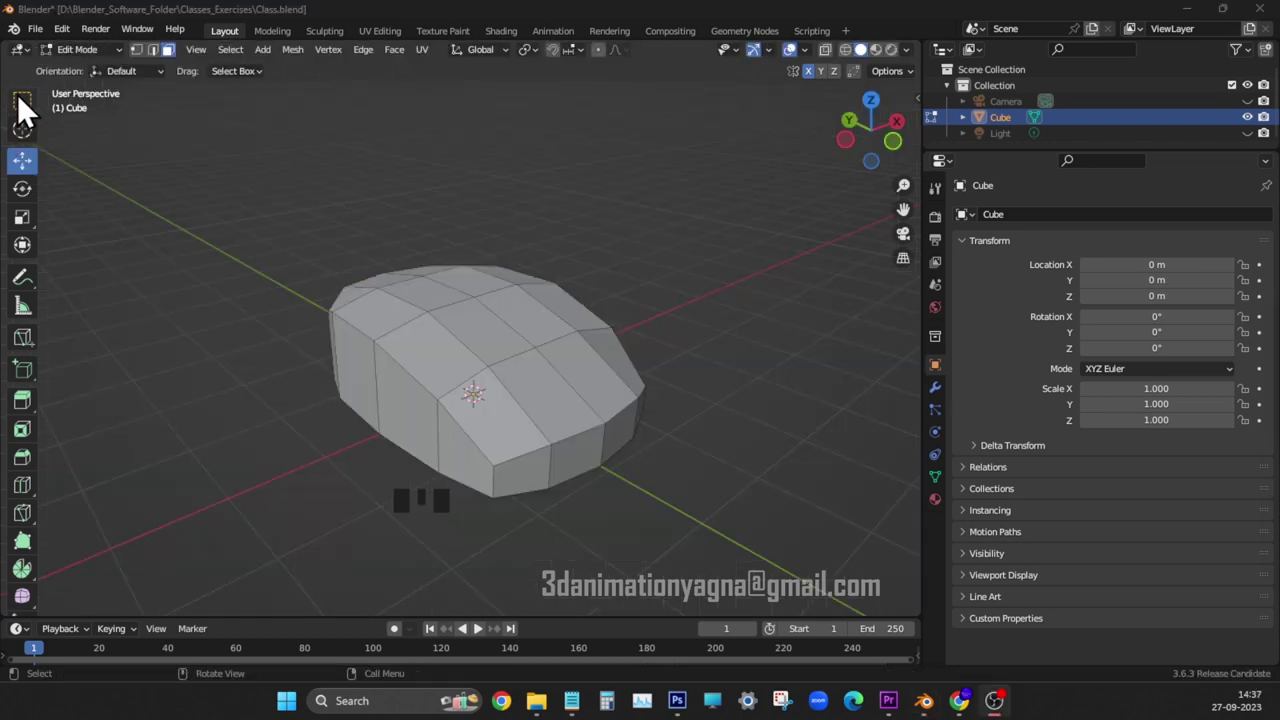
- Select the centreline edges along the top of the body and raise them about 0.066 m along Z in front view
{"action": "left_click", "coordinate": [147, 54]}
{"action": "left_click", "coordinate": [156, 49]}
{"action": "left_click", "coordinate": [555, 370]}
{"action": "left_click", "coordinate": [508, 321], "text": "shift"}
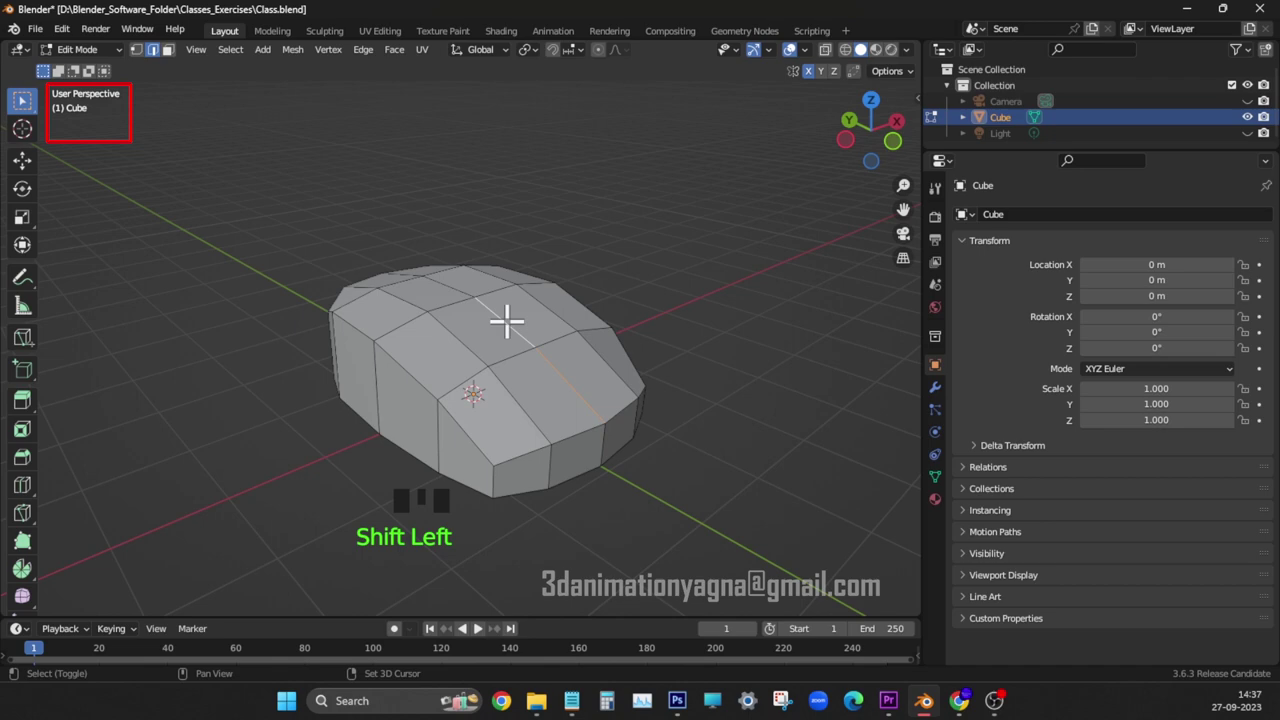
{"action": "mouse_move", "coordinate": [455, 256]}
{"action": "middle_mouse_down"}
{"action": "mouse_move", "coordinate": [431, 286]}
{"action": "mouse_move", "coordinate": [465, 225]}
{"action": "middle_mouse_up"}
{"action": "left_click", "coordinate": [431, 286], "text": "shift"}
{"action": "left_click", "coordinate": [369, 269], "text": "shift"}
{"action": "key", "text": "shift+z"}
{"action": "mouse_move", "coordinate": [452, 470]}
{"action": "middle_mouse_down"}
{"action": "mouse_move", "coordinate": [777, 457]}
{"action": "mouse_move", "coordinate": [617, 493]}
{"action": "middle_mouse_up"}
{"action": "key", "text": "KP_1"}
{"action": "left_click", "coordinate": [22, 161]}
{"action": "left_click_drag", "start_coordinate": [491, 95], "coordinate": [500, 80]}
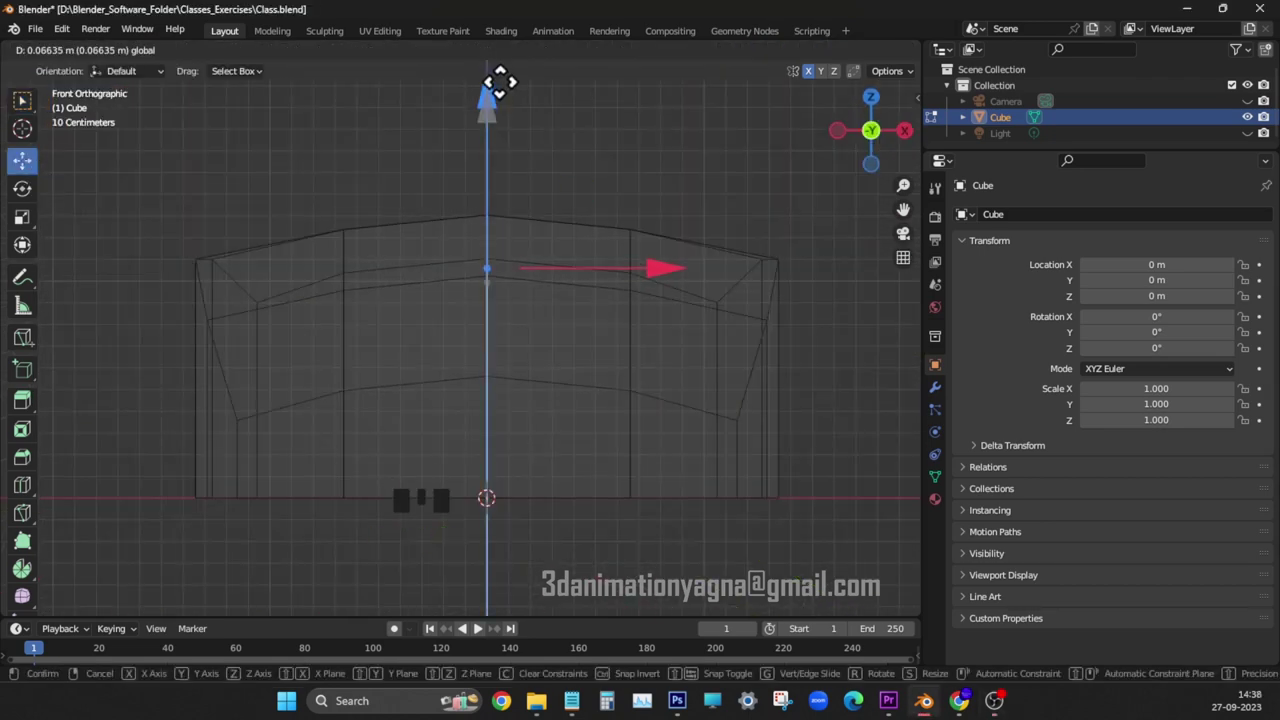
- Add two loop cuts across the front half, one in each of the two front body segments
{"action": "key", "text": "ctrl+r"}
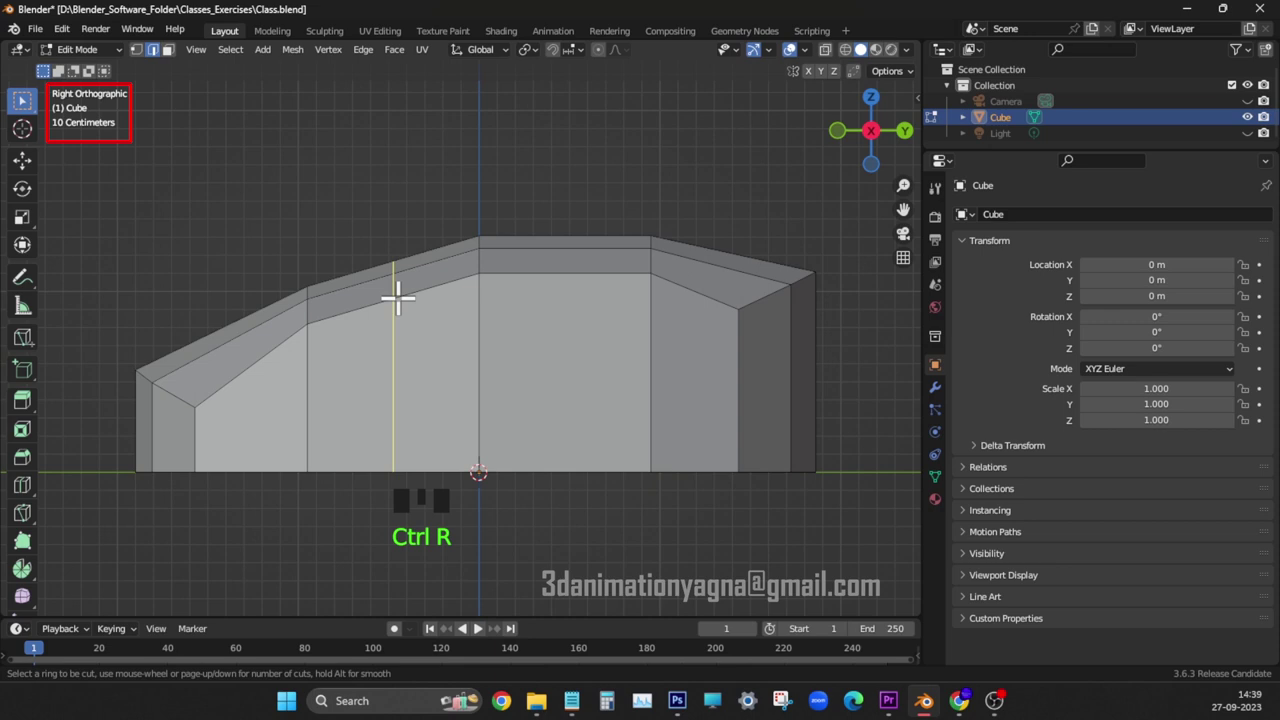
{"action": "left_click", "coordinate": [397, 297]}
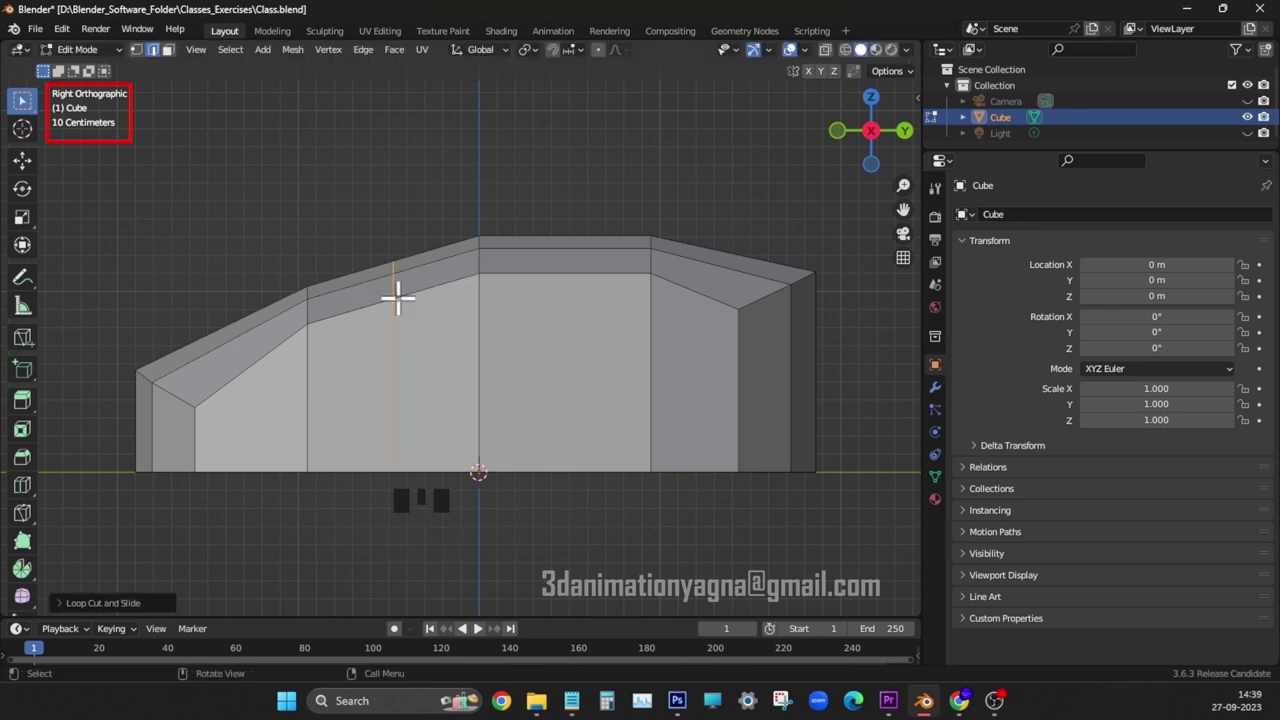
{"action": "key", "text": "ctrl+r"}
{"action": "left_click", "coordinate": [226, 403]}
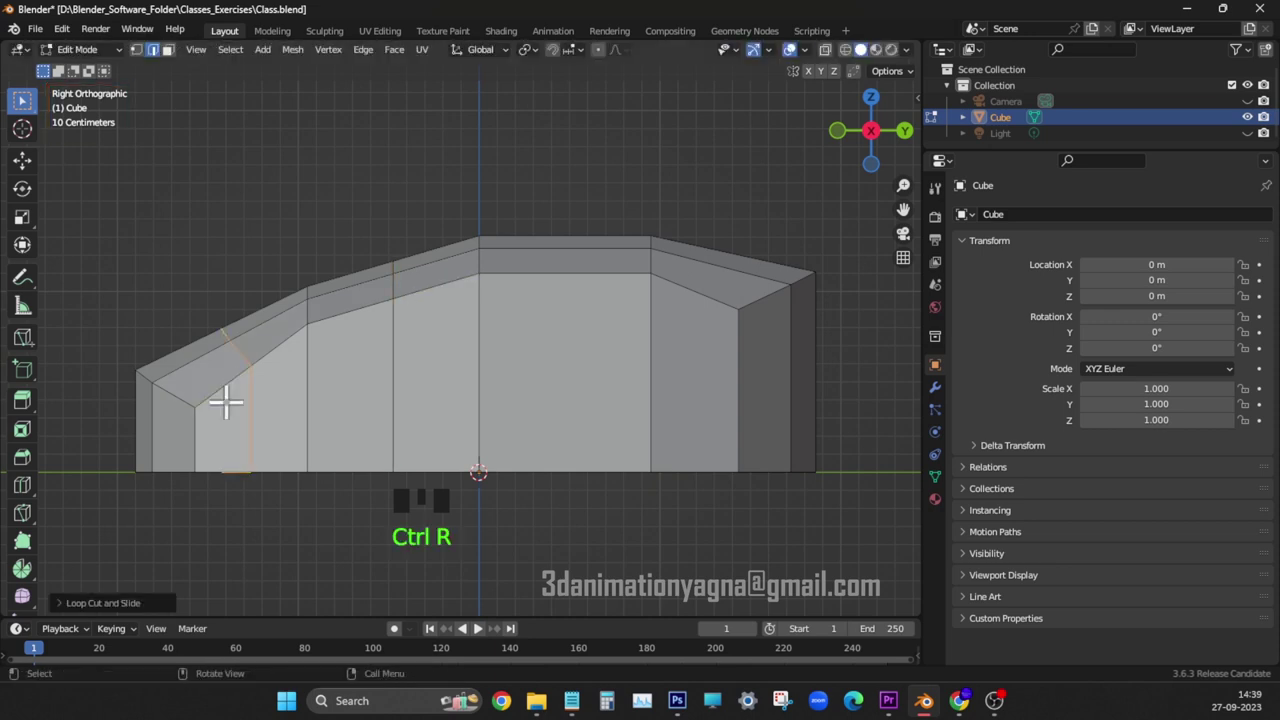
{"action": "left_click", "coordinate": [311, 557]}
- With X-ray on, select the upper vertices of the new cut just ahead of the body's middle and raise them slightly along Z
{"action": "left_click", "coordinate": [825, 49]}
{"action": "left_click", "coordinate": [137, 50]}
{"action": "left_click", "coordinate": [19, 159]}
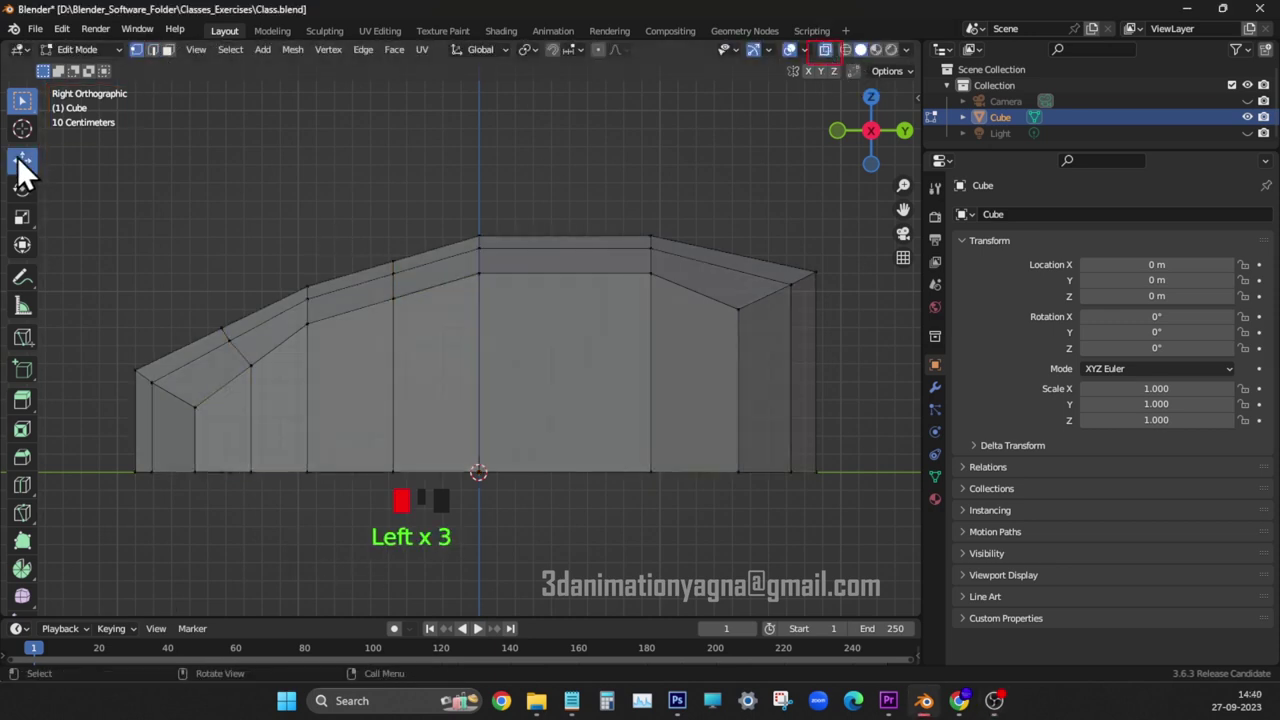
{"action": "left_click_drag", "start_coordinate": [363, 233], "coordinate": [425, 325]}
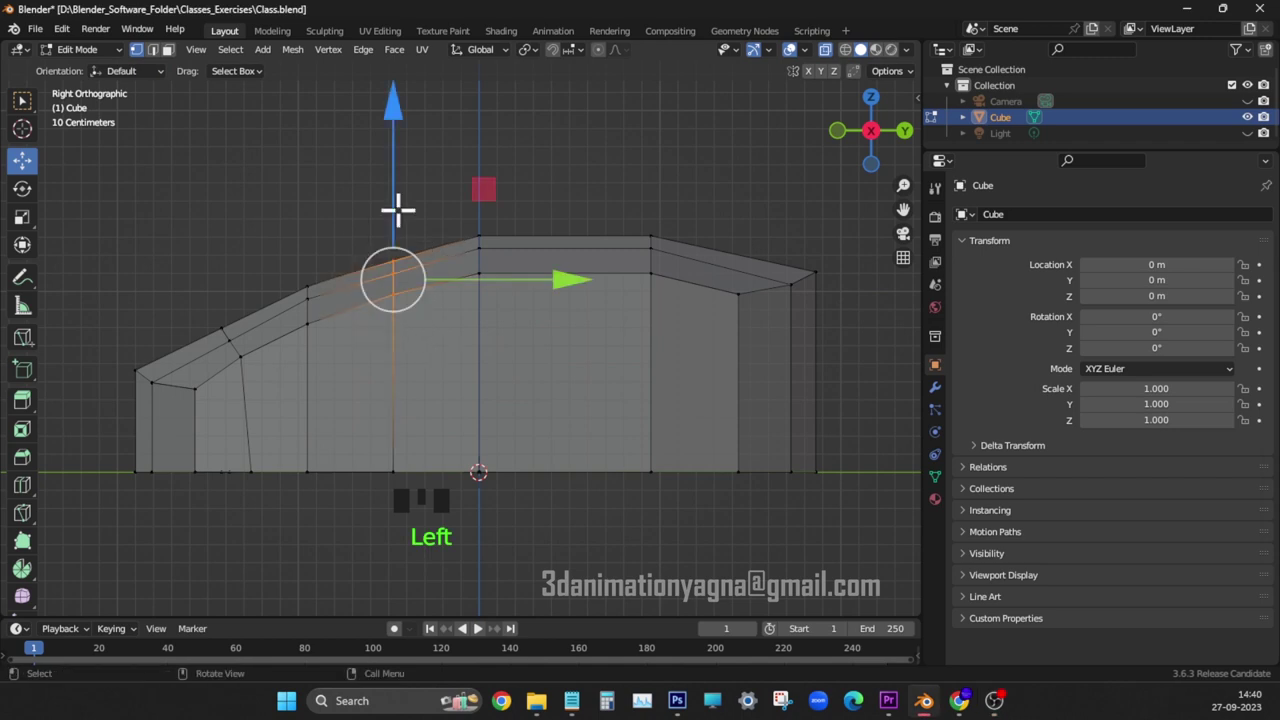
{"action": "left_click_drag", "start_coordinate": [395, 115], "coordinate": [395, 108]}
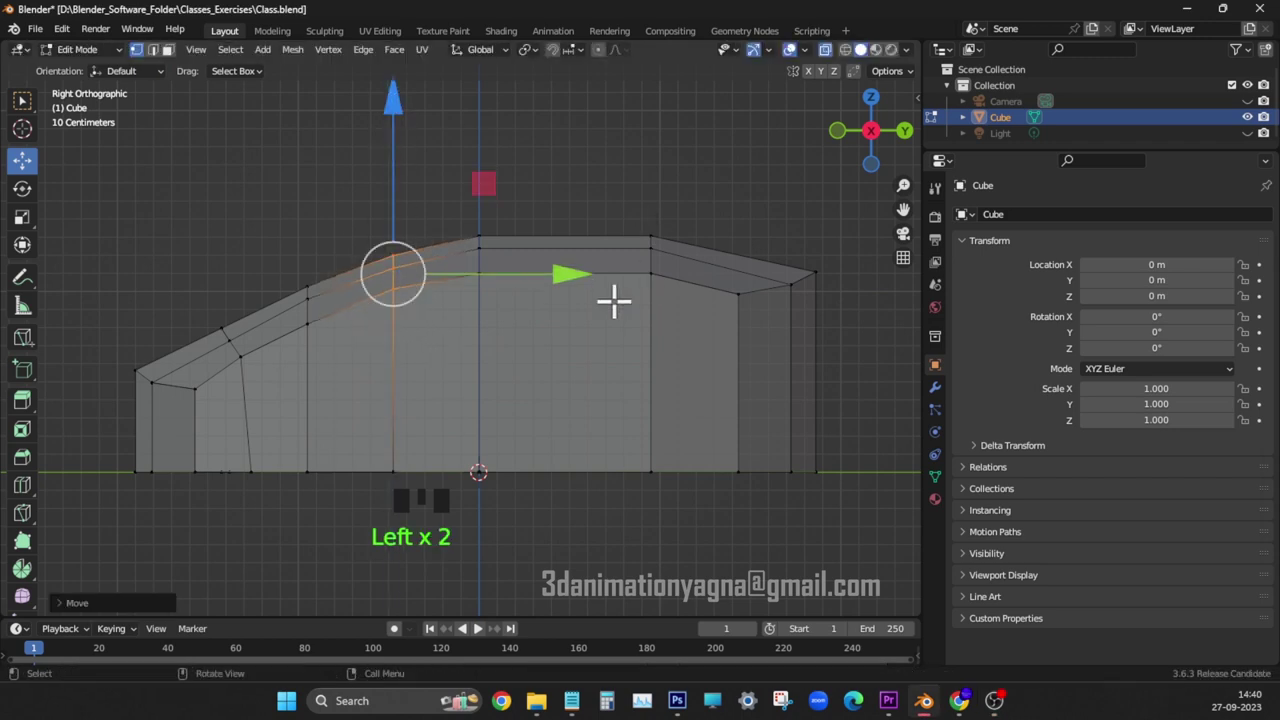
- Smooth the side profile by raising the next two upper vertex columns toward the front slightly and lowering the mid-body column slightly along Z
{"action": "left_click_drag", "start_coordinate": [211, 290], "coordinate": [262, 372]}
{"action": "left_click_drag", "start_coordinate": [233, 226], "coordinate": [233, 223]}
{"action": "left_click_drag", "start_coordinate": [330, 247], "coordinate": [282, 342]}
{"action": "left_click_drag", "start_coordinate": [306, 175], "coordinate": [306, 173]}
{"action": "left_click_drag", "start_coordinate": [452, 203], "coordinate": [508, 305]}
{"action": "left_click_drag", "start_coordinate": [480, 123], "coordinate": [480, 126]}
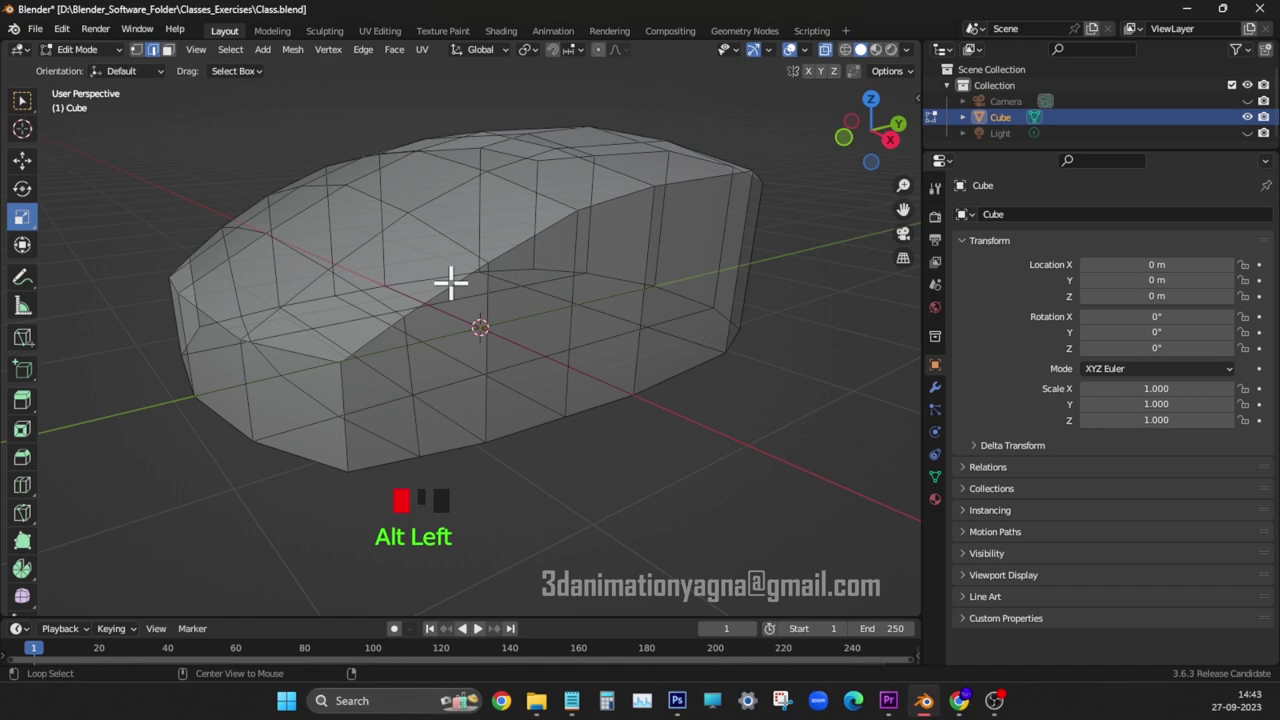
- Select the edge loops around the upper rim and the bottom outline of the body and give them a narrow bevel
{"action": "left_click", "coordinate": [451, 285], "text": "alt"}
{"action": "key", "text": "w"}
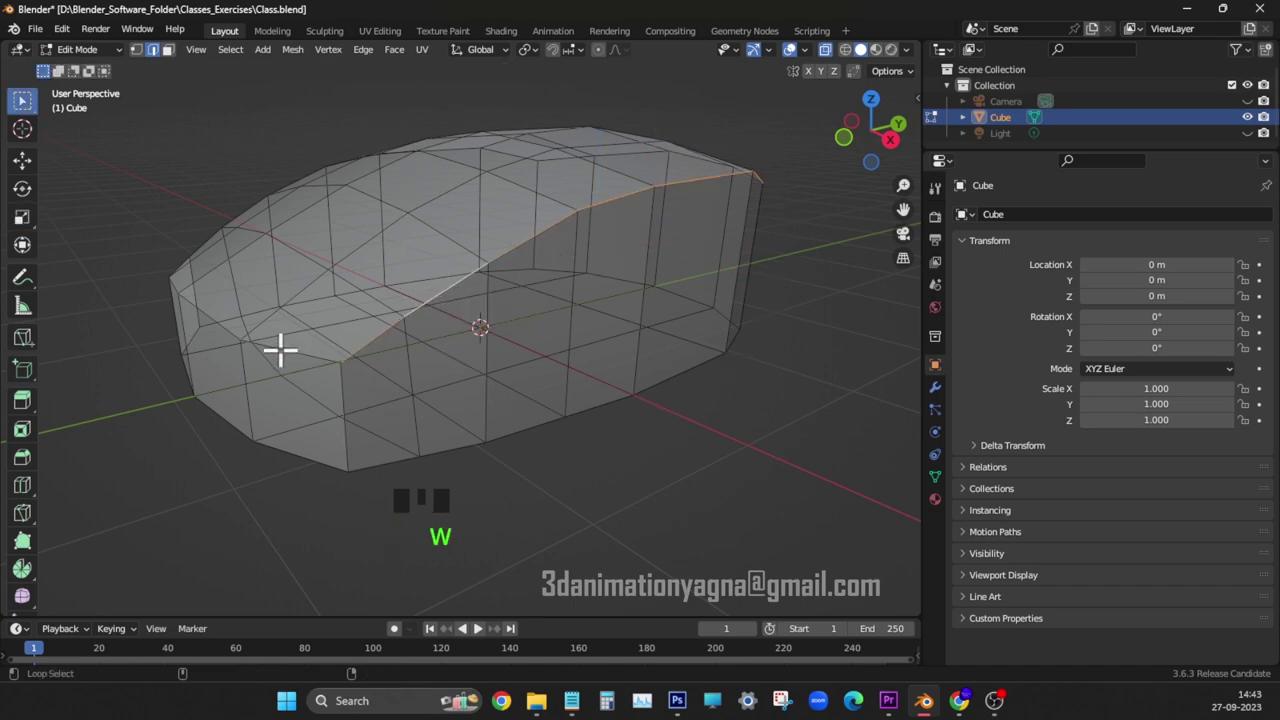
{"action": "left_click", "coordinate": [280, 349], "text": "alt+shift"}
{"action": "middle_click_drag", "start_coordinate": [602, 347], "coordinate": [583, 300]}
{"action": "left_click", "coordinate": [706, 263], "text": "alt+shift"}
{"action": "middle_click_drag", "start_coordinate": [706, 263], "coordinate": [420, 340]}
{"action": "left_click", "coordinate": [360, 294], "text": "alt+shift"}
{"action": "left_click", "coordinate": [443, 423], "text": "alt+shift"}
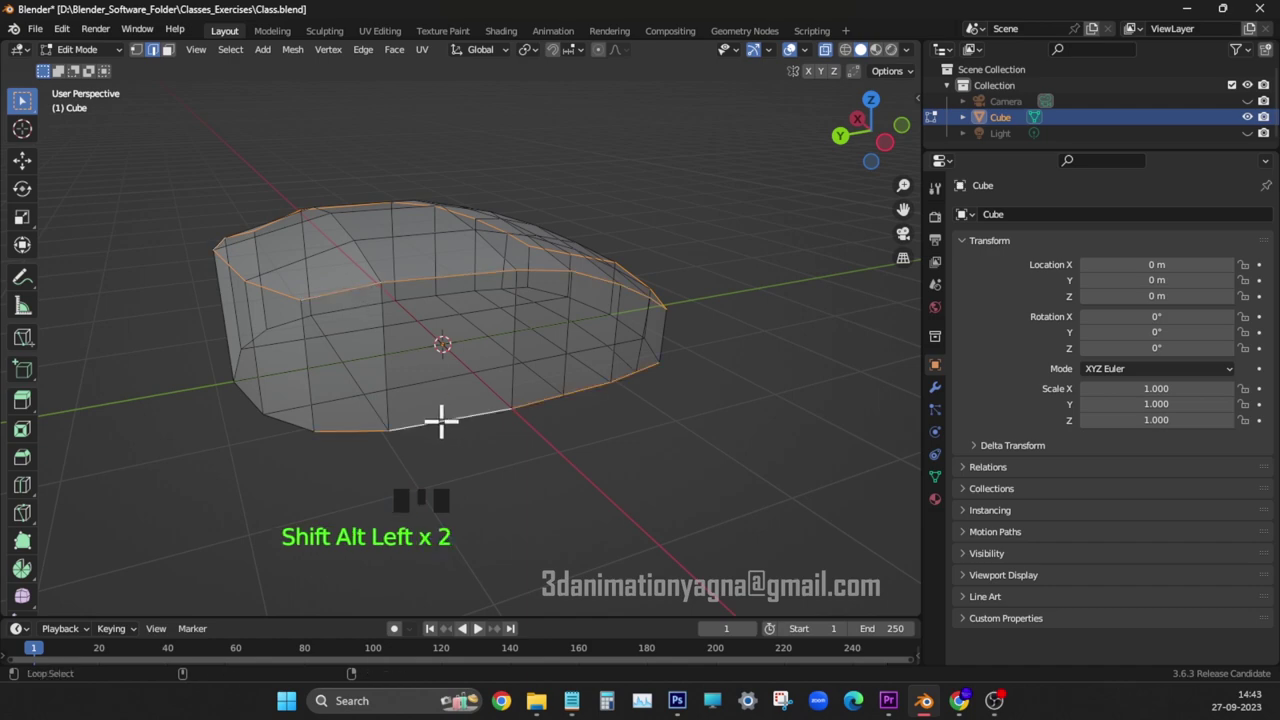
{"action": "left_click", "coordinate": [290, 425], "text": "alt+shift"}
{"action": "middle_click_drag", "start_coordinate": [290, 425], "coordinate": [429, 409]}
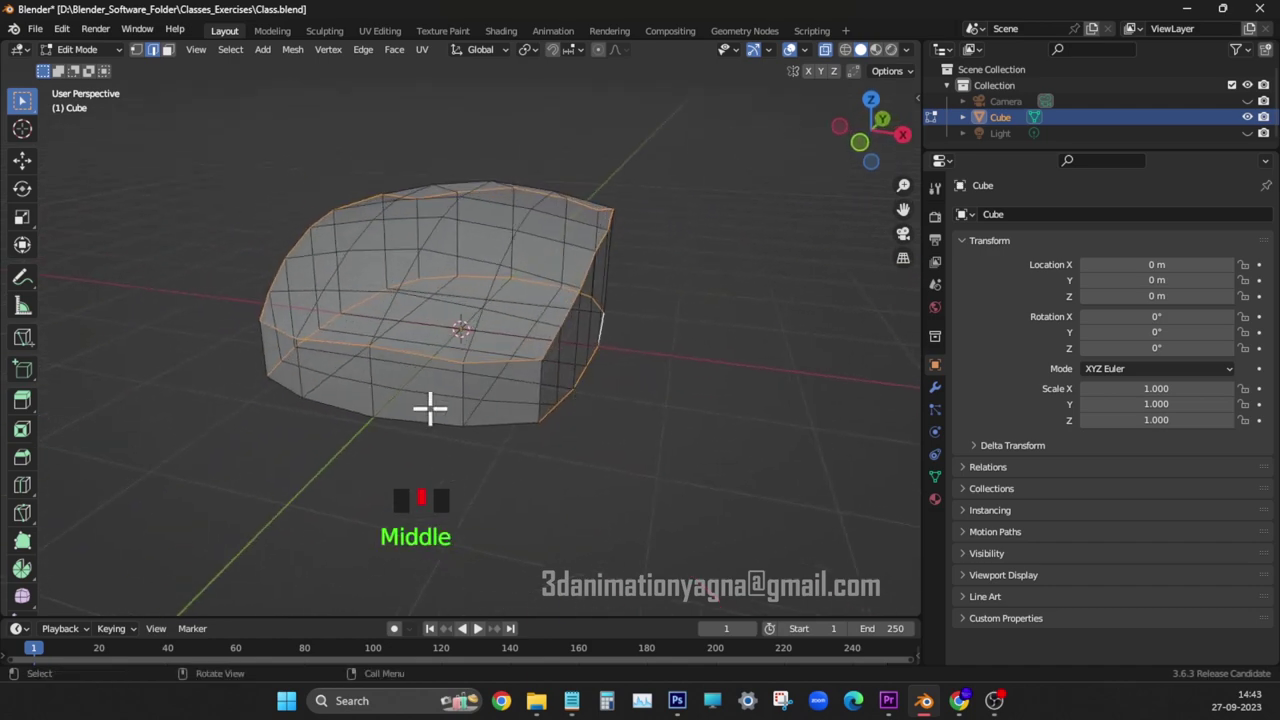
{"action": "left_click", "coordinate": [407, 398], "text": "alt+shift"}
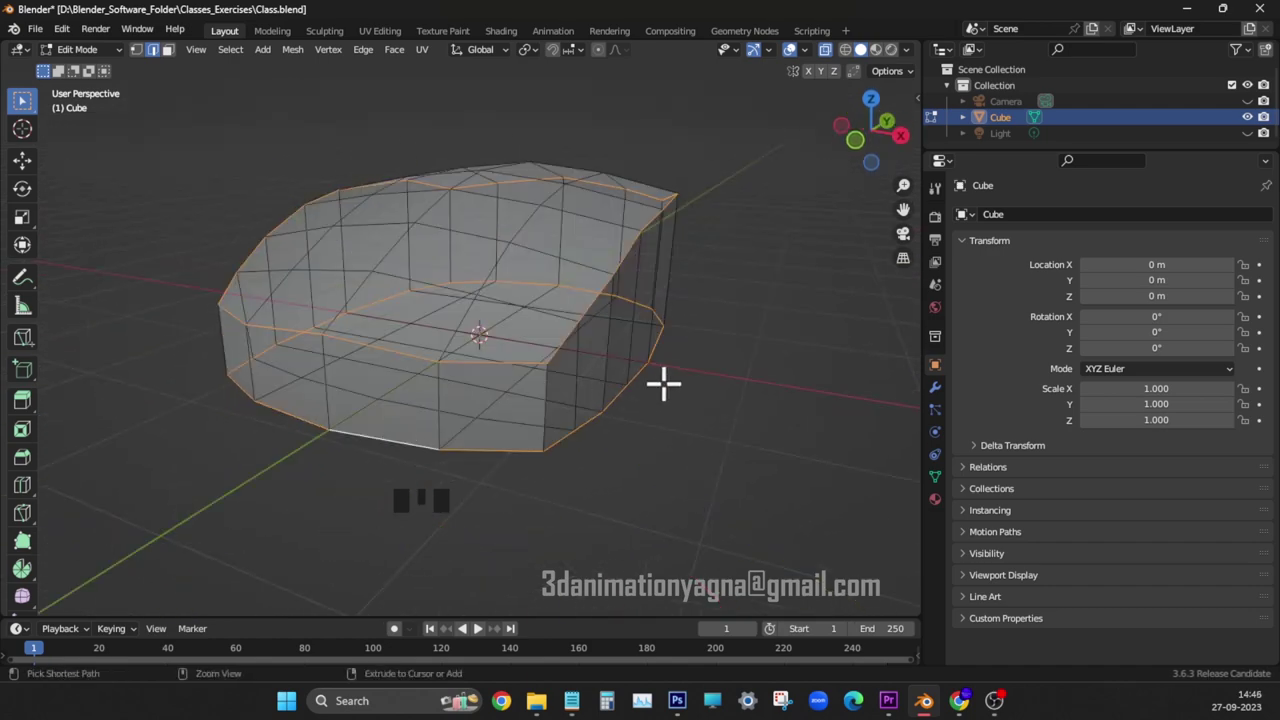
{"action": "key", "text": "ctrl+b"}
{"action": "left_click", "coordinate": [671, 386]}
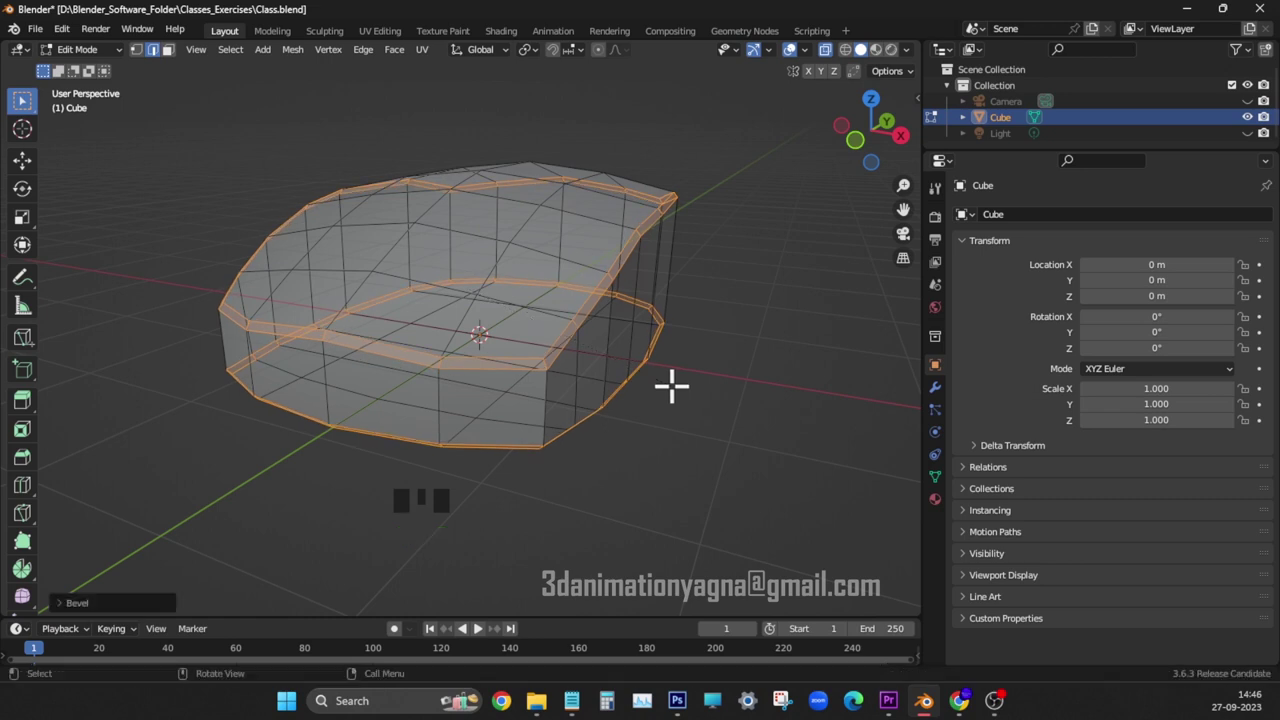
{"action": "left_click", "coordinate": [258, 355]}
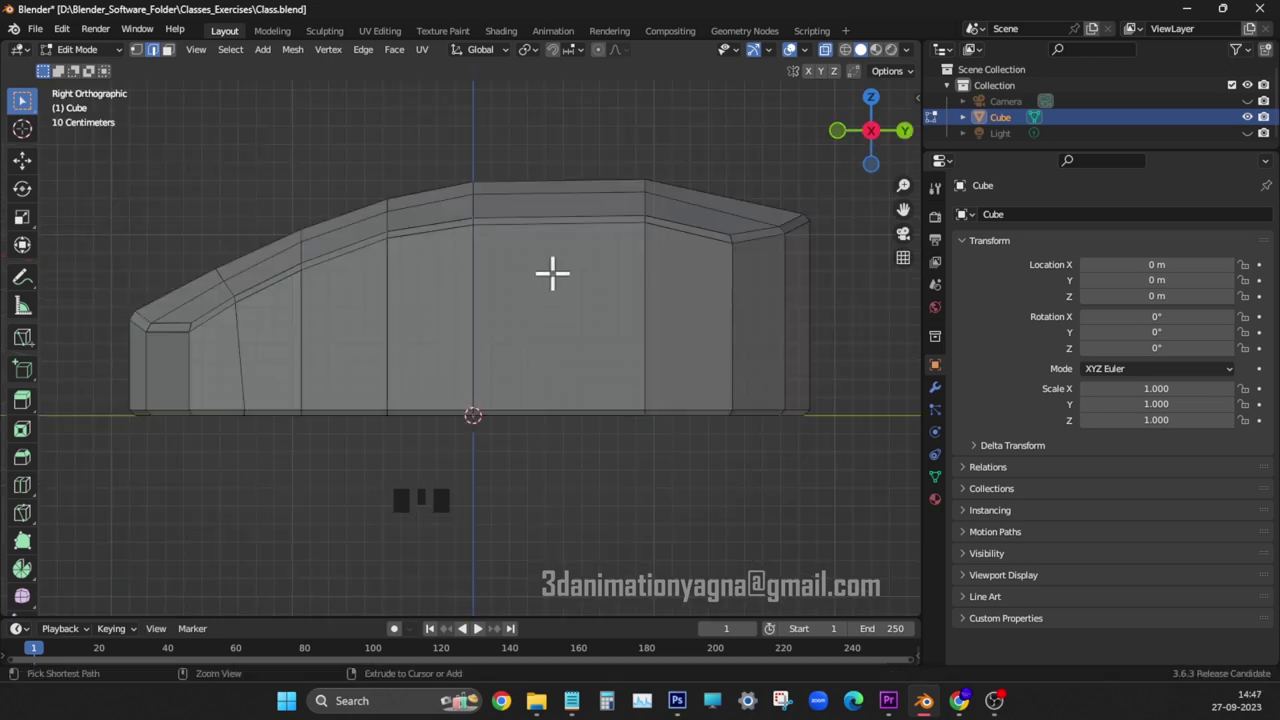
- Add a centred horizontal loop cut around the body's side walls with smoothness 0.64
{"action": "key", "text": "ctrl+r"}
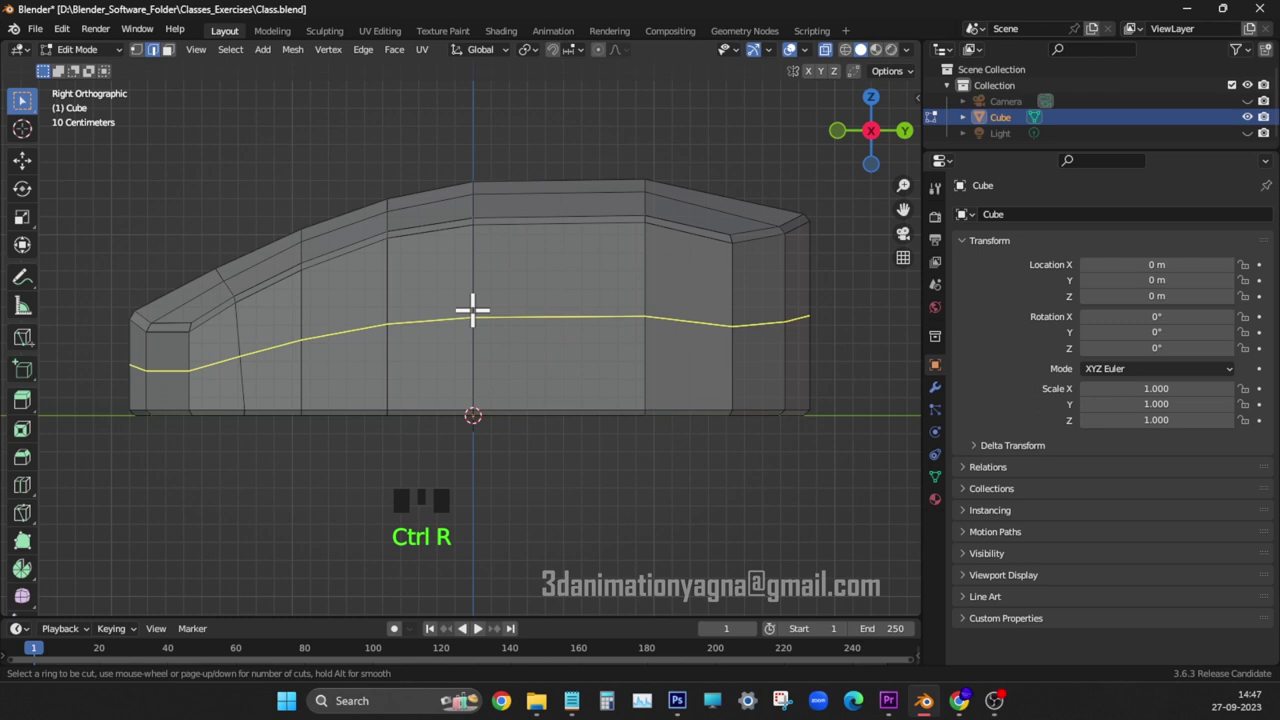
{"action": "left_click", "coordinate": [472, 309]}
{"action": "right_click", "coordinate": [472, 309]}
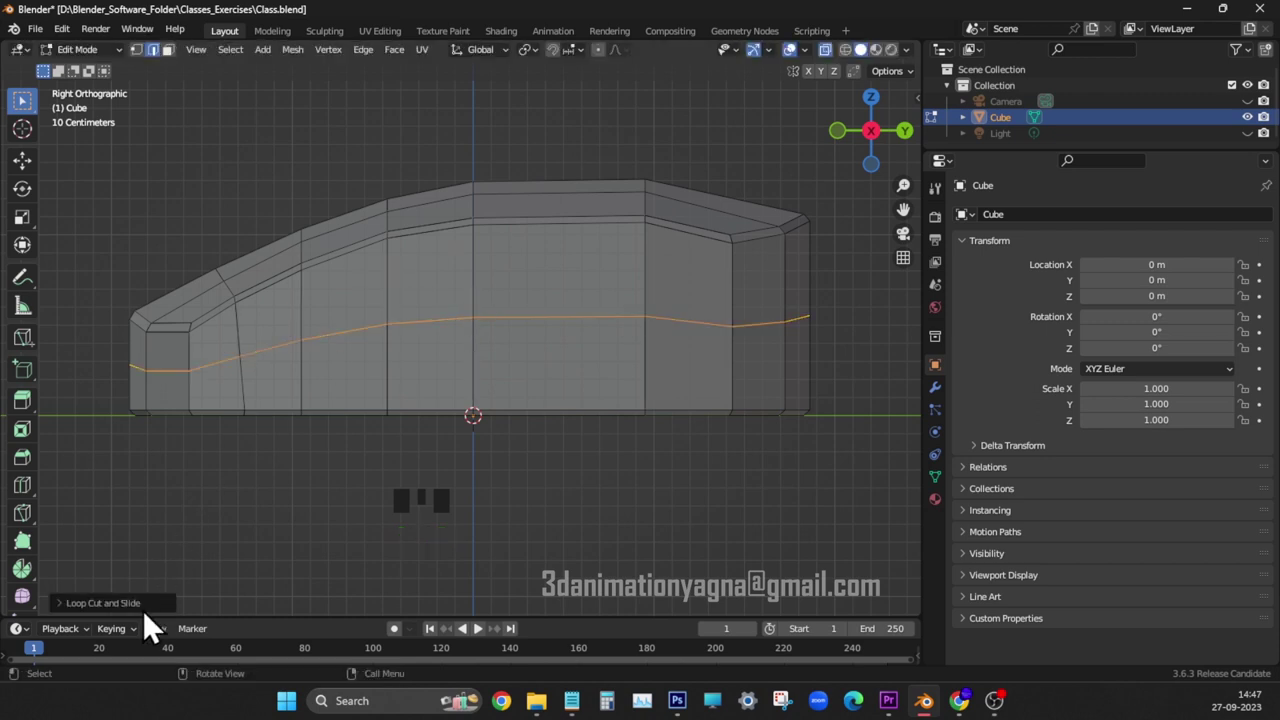
{"action": "left_click", "coordinate": [151, 602]}
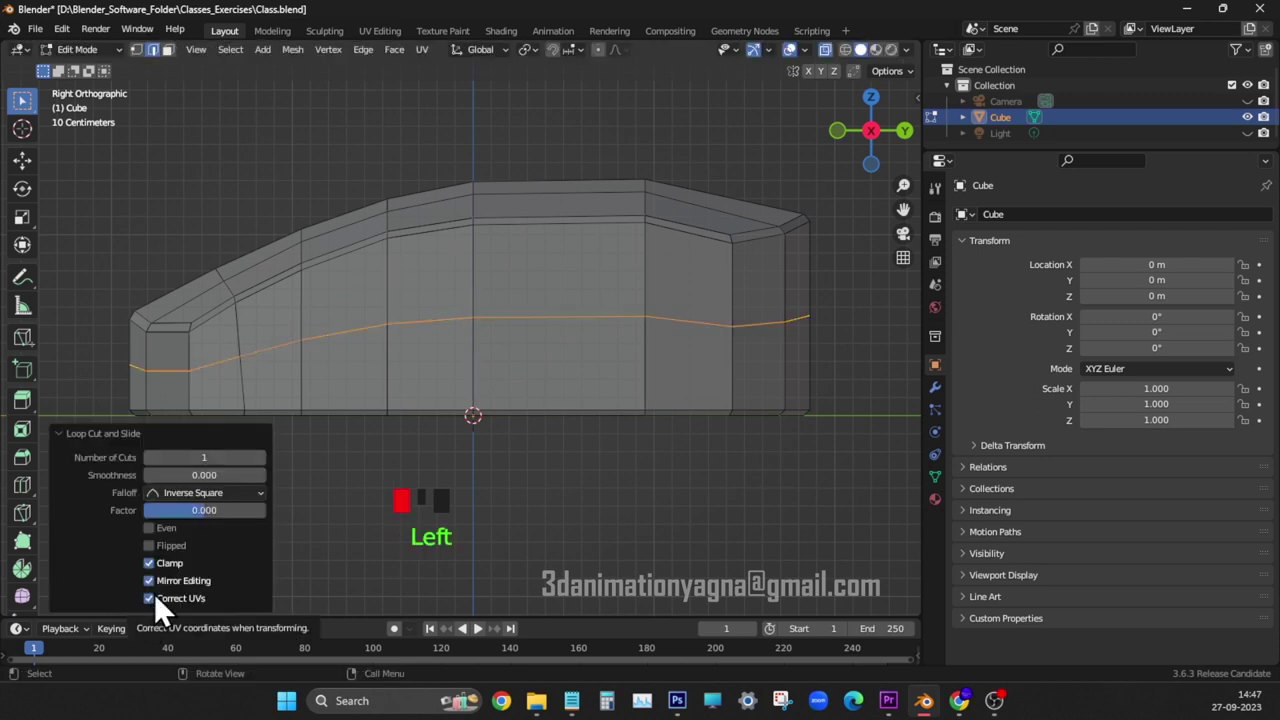
{"action": "double_click", "coordinate": [212, 474]}
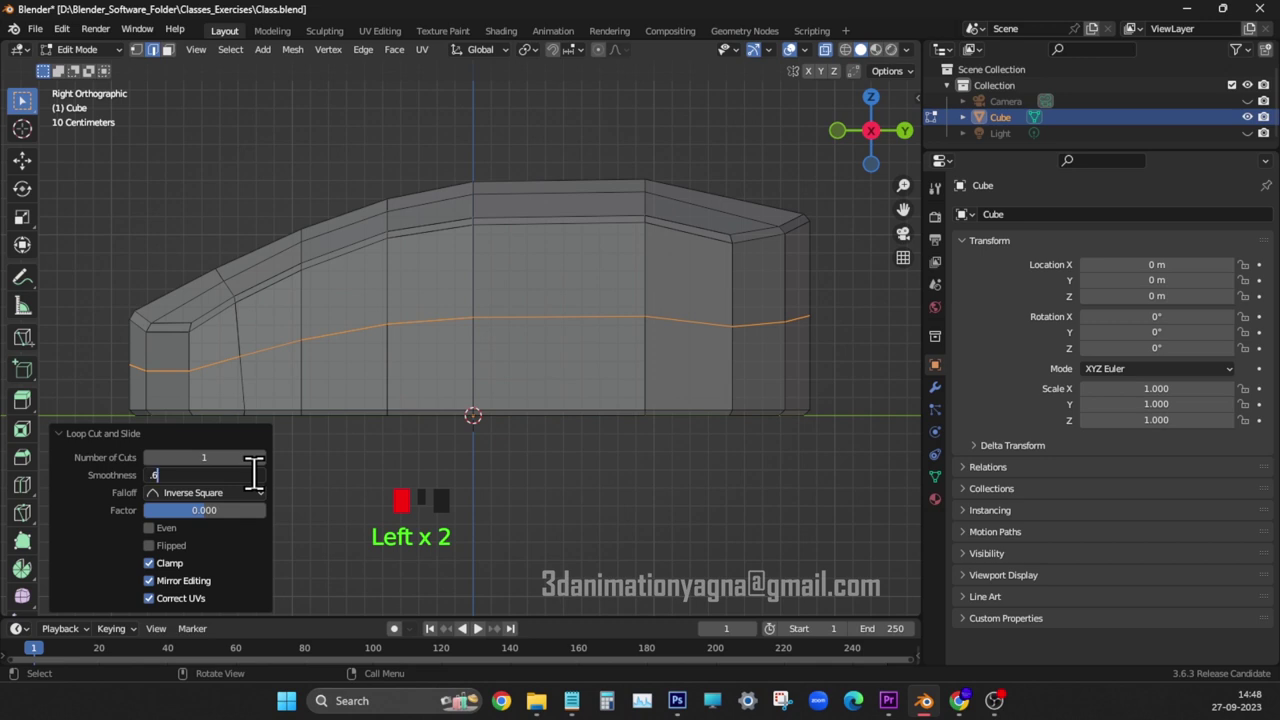
{"action": "type", "text": ".64"}
{"action": "key", "text": "Return"}
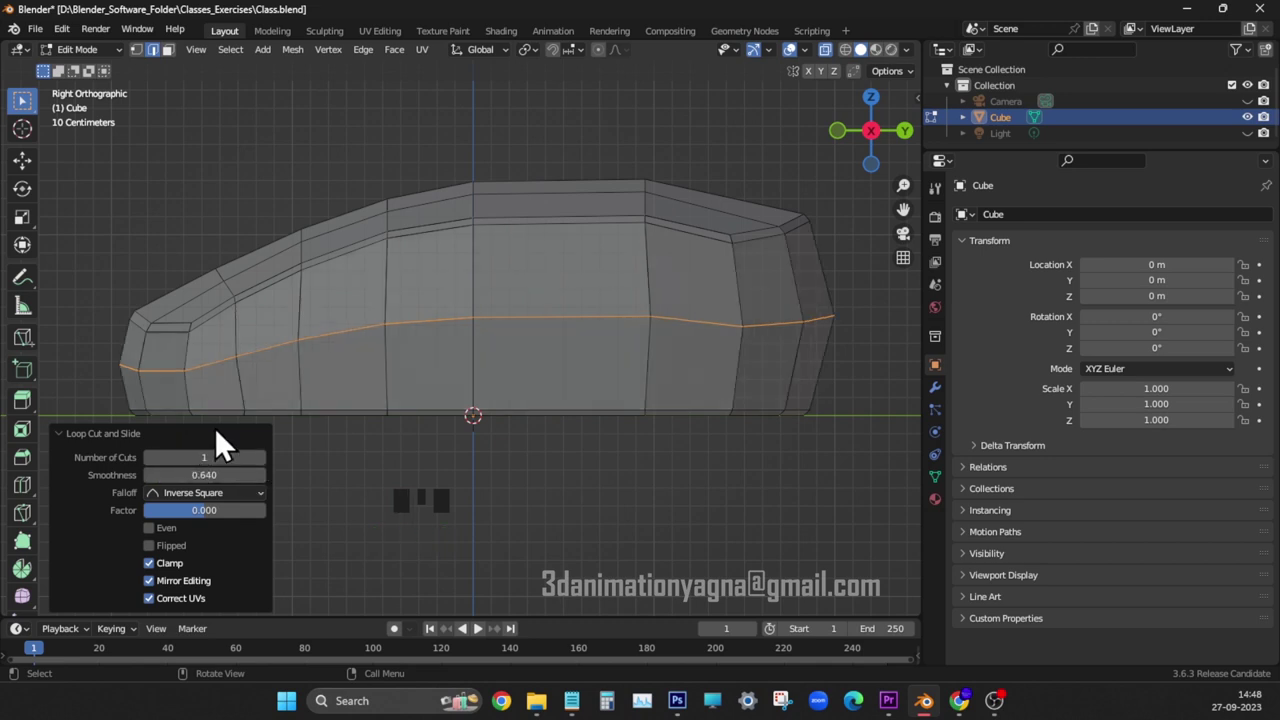
{"action": "left_click", "coordinate": [239, 433]}
- Select both beveled edge loops around the bottom outline and scale them slightly inward in the XY plane
{"action": "middle_click_drag", "start_coordinate": [237, 423], "coordinate": [409, 337]}
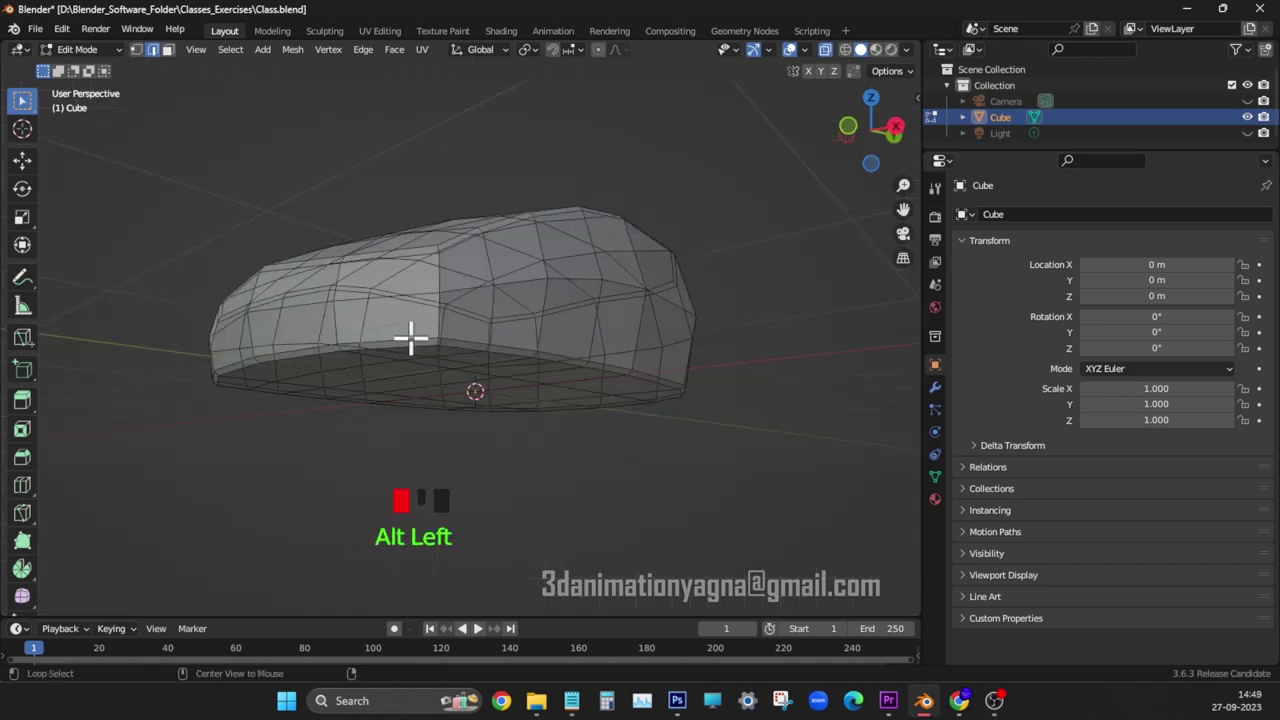
{"action": "scroll", "coordinate": [409, 340], "scroll_direction": "up", "scroll_amount": 1}
{"action": "scroll", "coordinate": [409, 341], "scroll_direction": "up", "scroll_amount": 1}
{"action": "left_click", "coordinate": [367, 340], "text": "alt"}
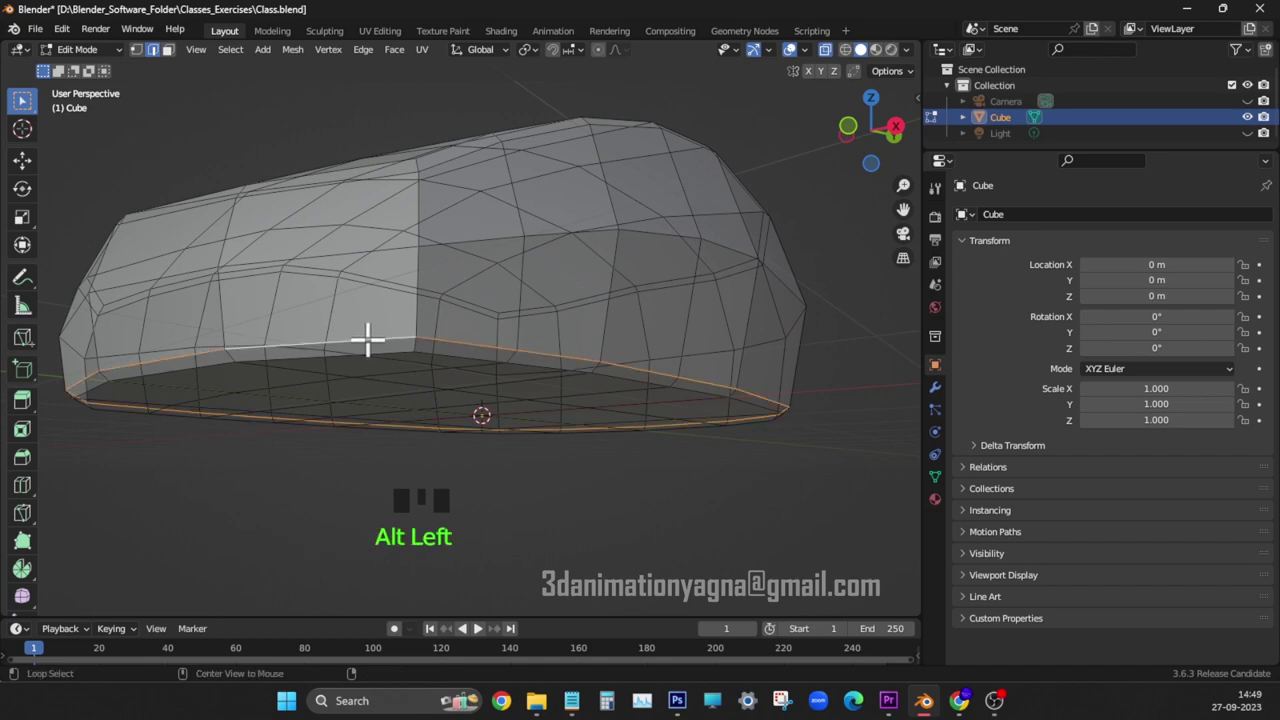
{"action": "left_click", "coordinate": [383, 350], "text": "alt+shift"}
{"action": "left_click", "coordinate": [449, 357], "text": "alt+shift"}
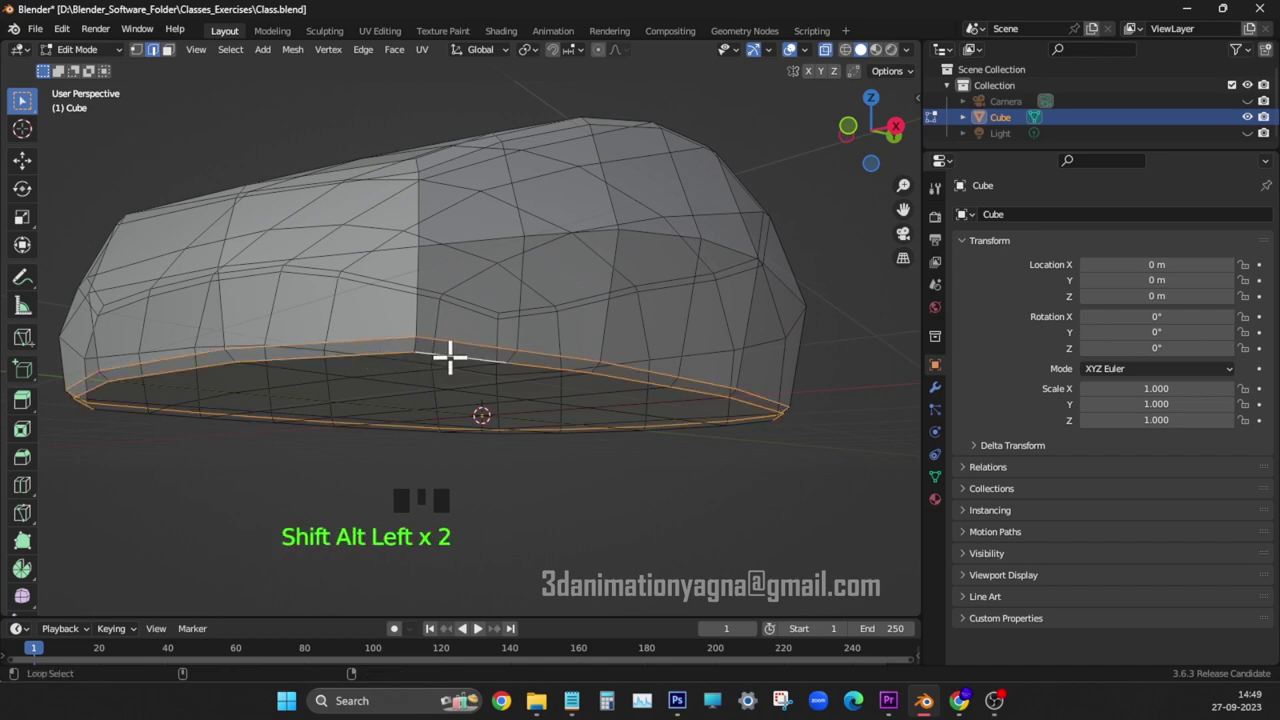
{"action": "middle_click_drag", "start_coordinate": [455, 425], "coordinate": [300, 486]}
{"action": "left_click", "coordinate": [406, 211], "text": "alt+shift"}
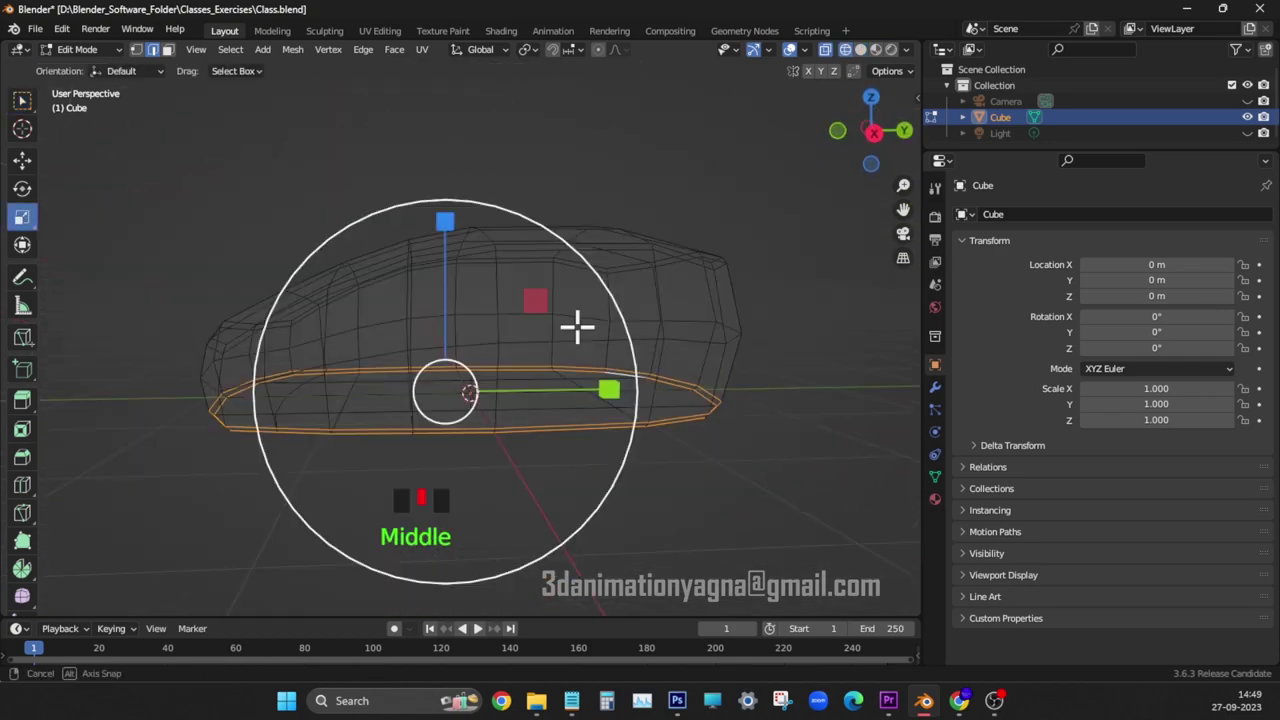
{"action": "middle_click_drag", "start_coordinate": [574, 326], "coordinate": [573, 350]}
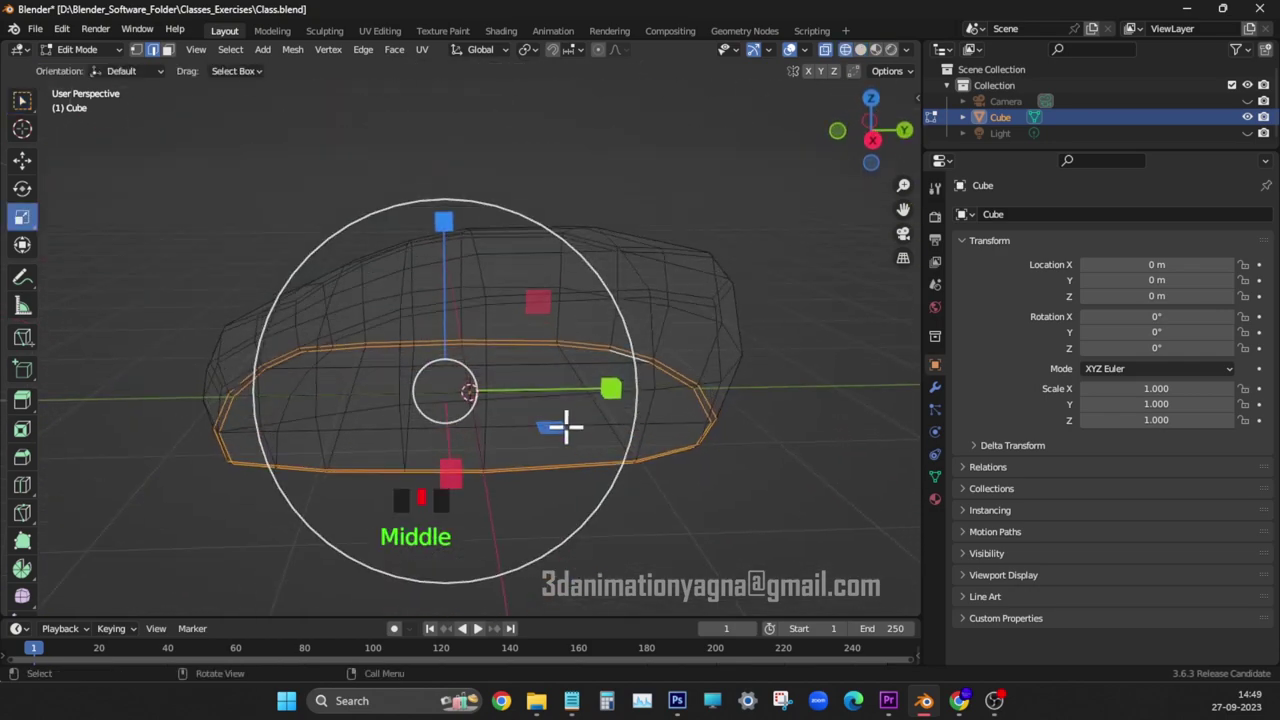
{"action": "left_click_drag", "start_coordinate": [566, 426], "coordinate": [560, 428]}
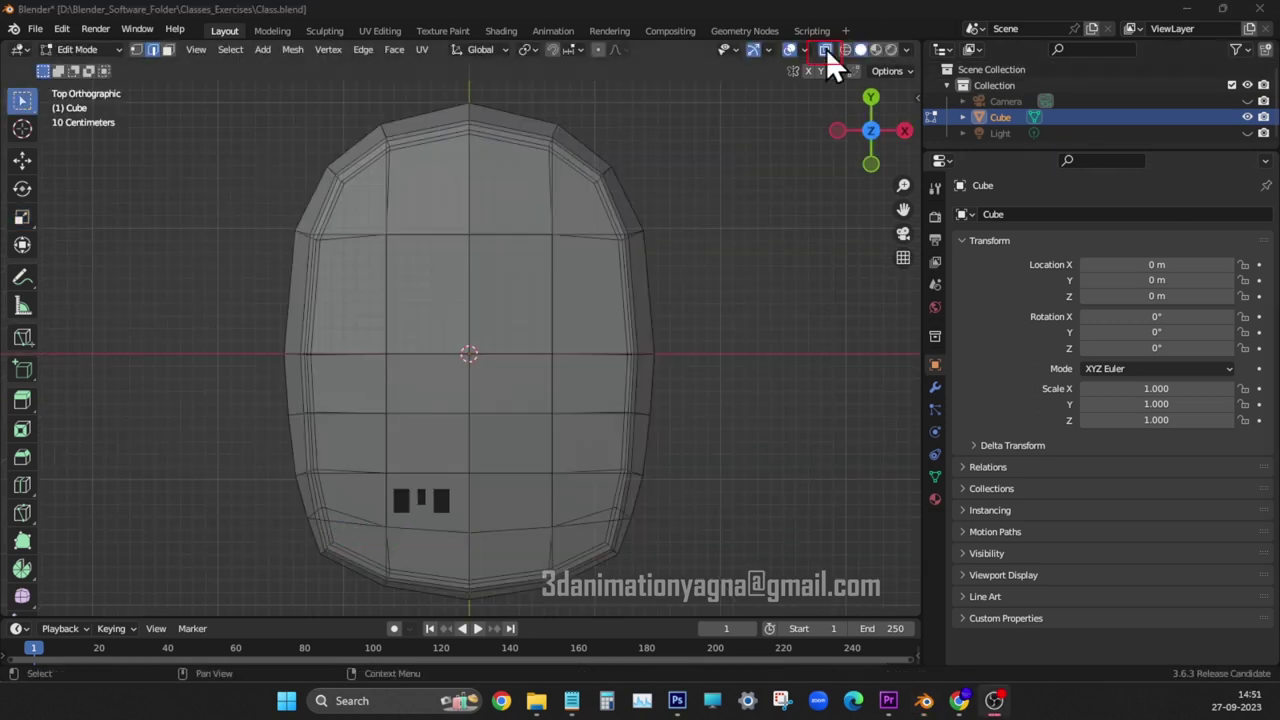
- Turn X-ray off and add two lengthwise loop cuts in top view, slid close to either side of the body's centreline
{"action": "left_click", "coordinate": [826, 49]}
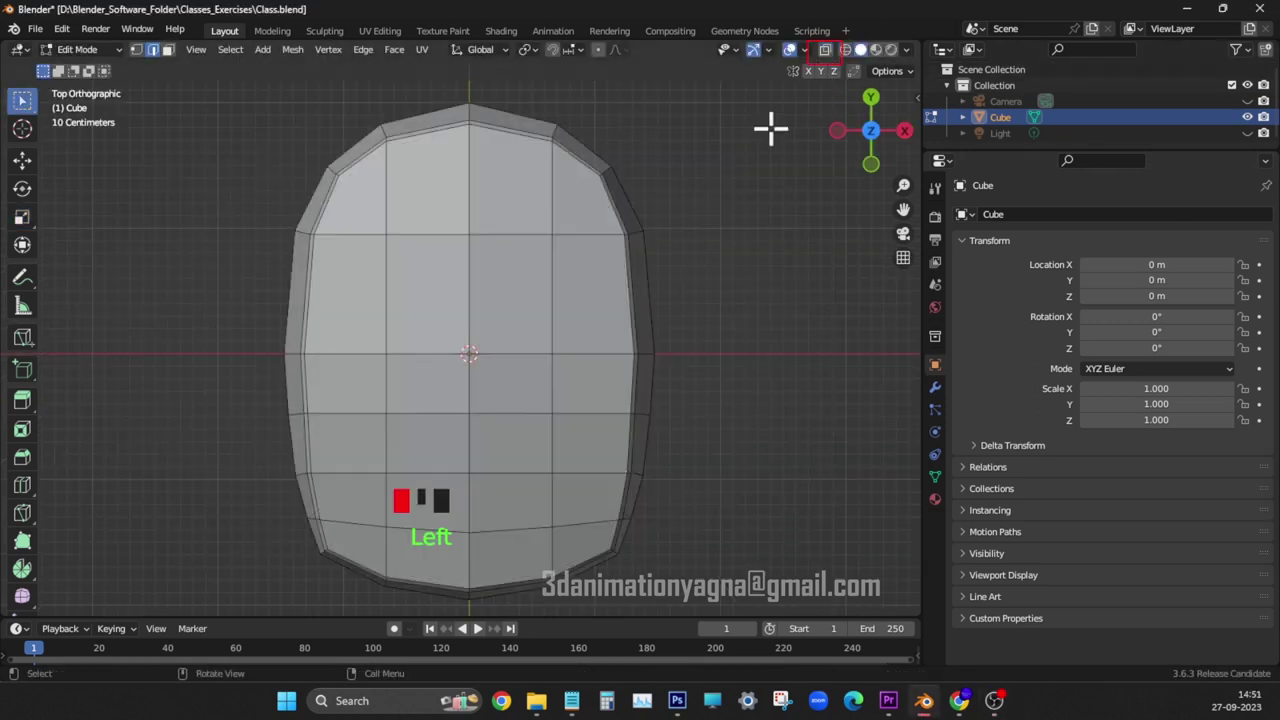
{"action": "key", "text": "ctrl+r"}
{"action": "left_click", "coordinate": [503, 243]}
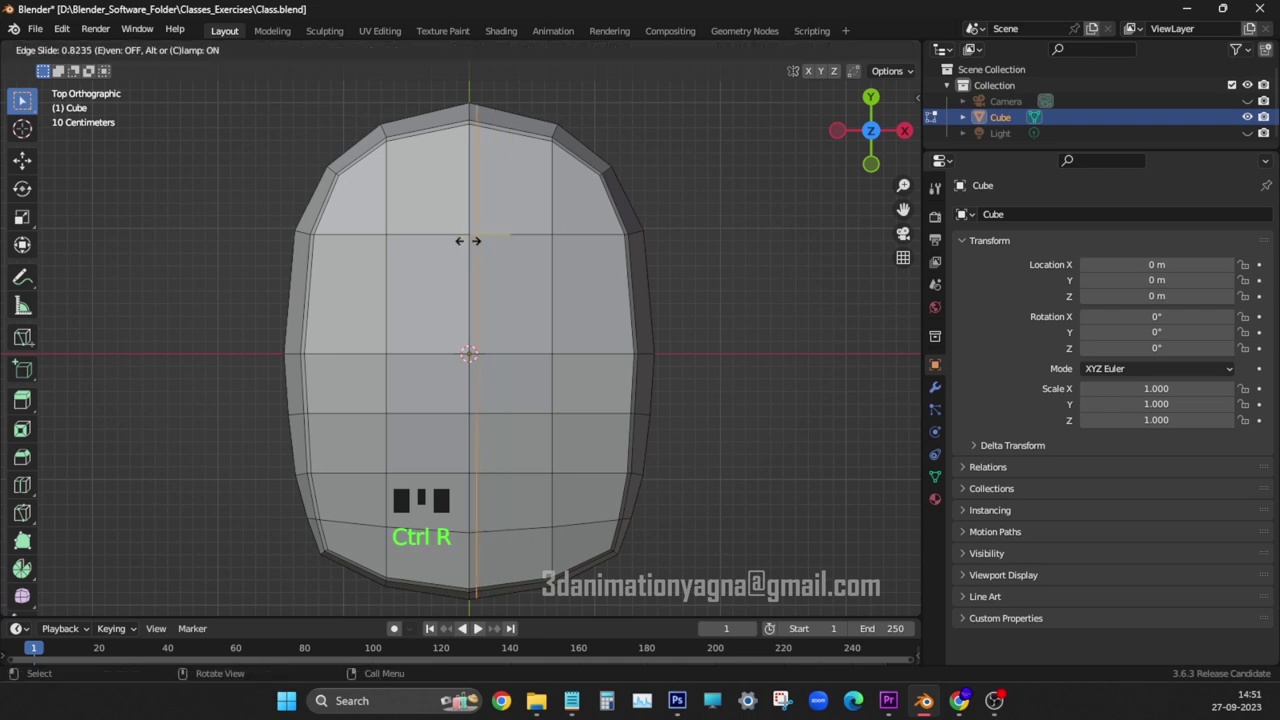
{"action": "left_click", "coordinate": [432, 228]}
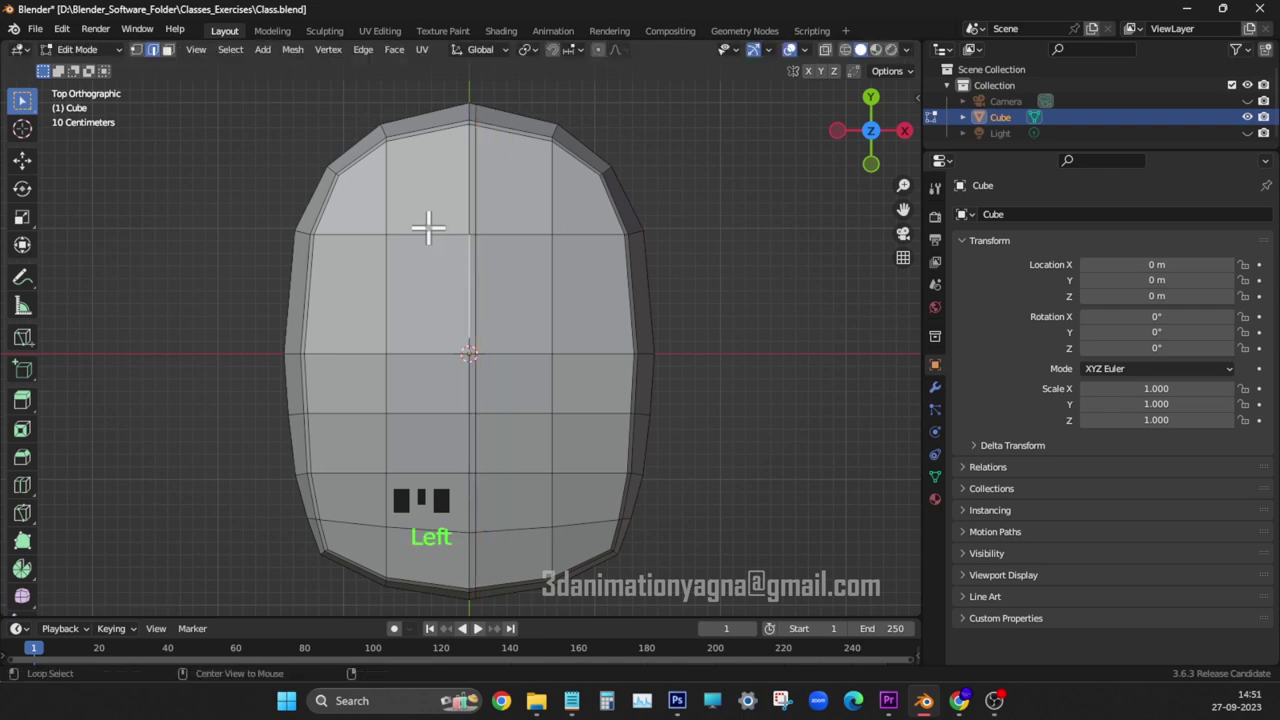
{"action": "key", "text": "ctrl+r"}
{"action": "left_click", "coordinate": [430, 225]}
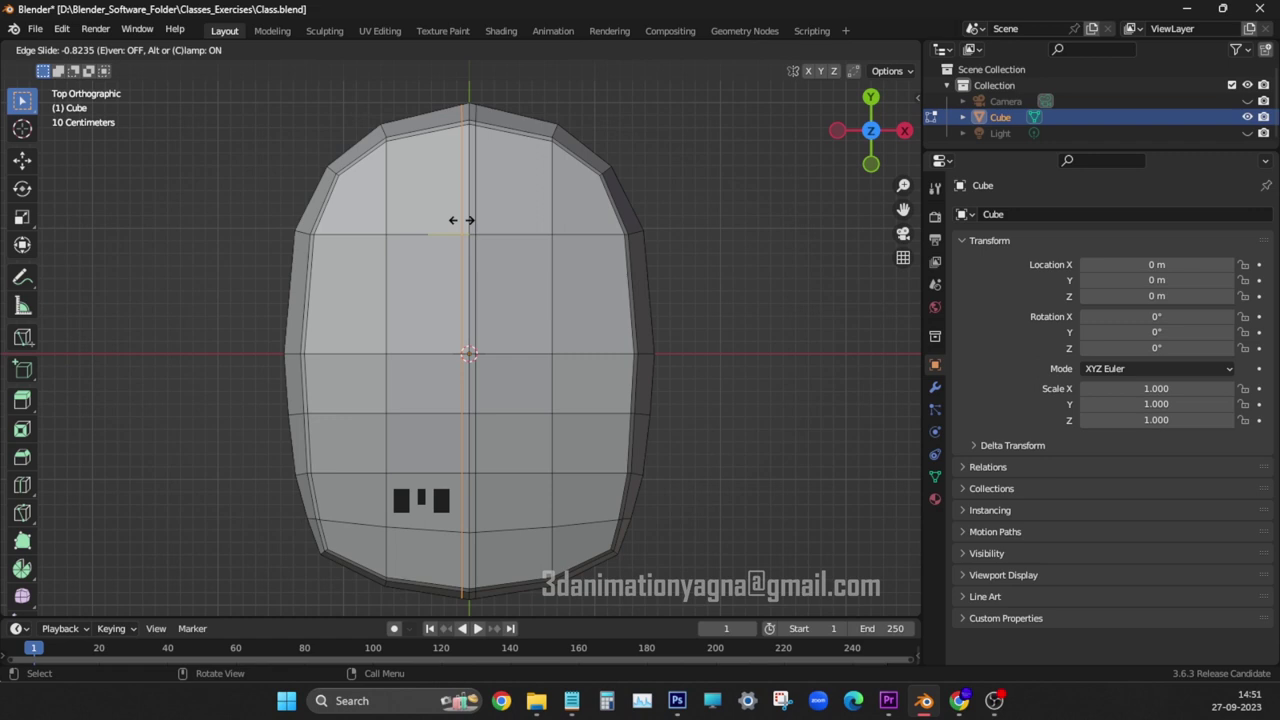
{"action": "left_click", "coordinate": [462, 220]}
- Add two crosswise loop cuts close to either side of the crosswise edge just ahead of the body's middle
{"action": "key", "text": "ctrl+r"}
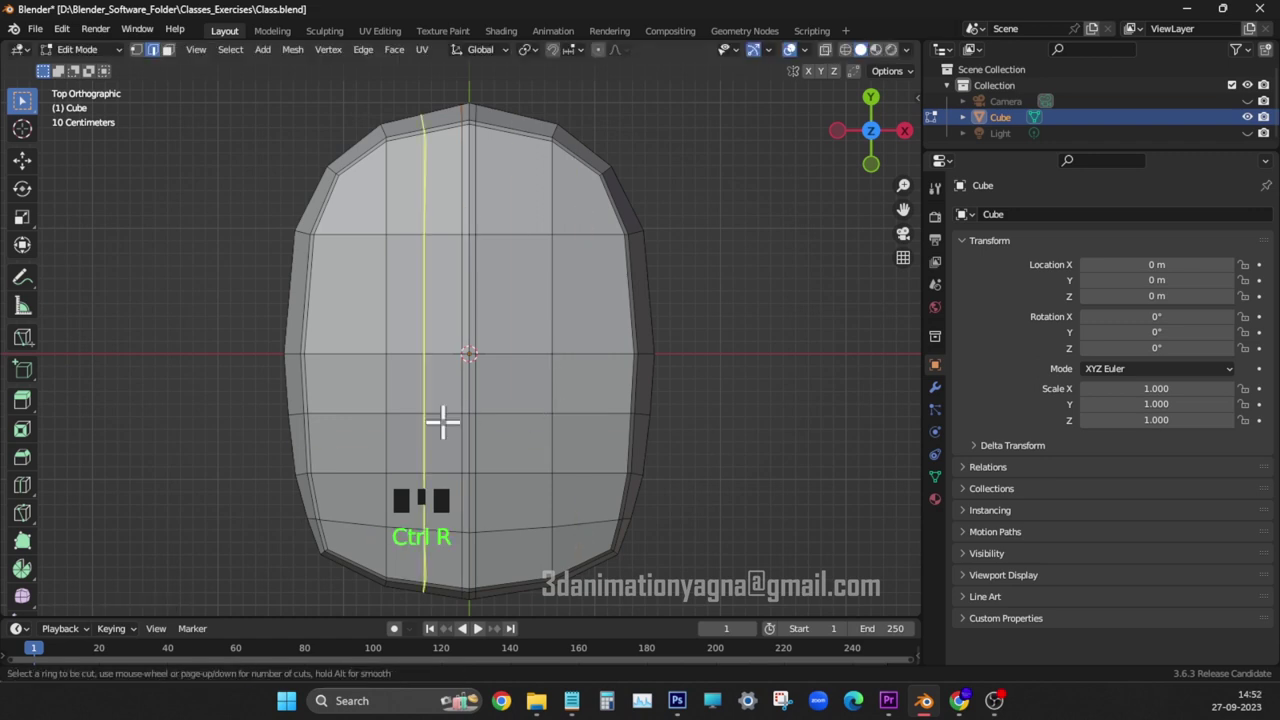
{"action": "left_click", "coordinate": [468, 428]}
{"action": "left_click", "coordinate": [493, 393]}
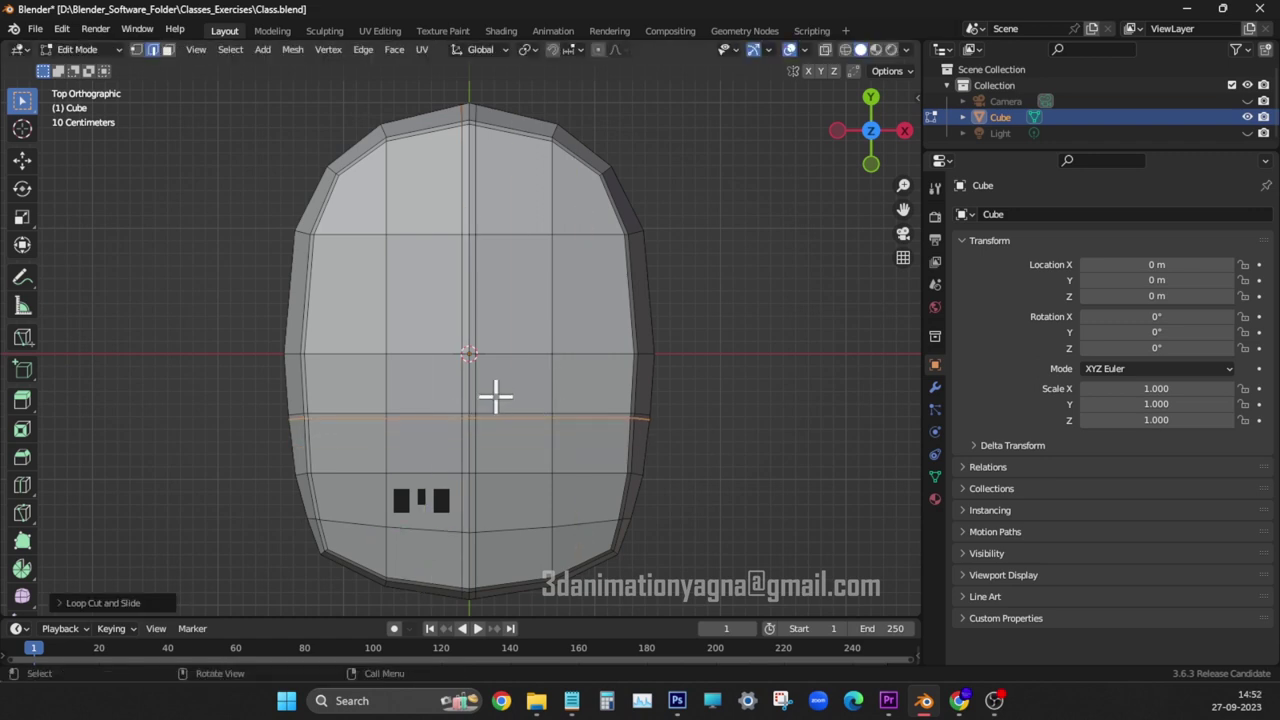
{"action": "key", "text": "alt+a"}
{"action": "key", "text": "ctrl+r"}
{"action": "left_click", "coordinate": [487, 400]}
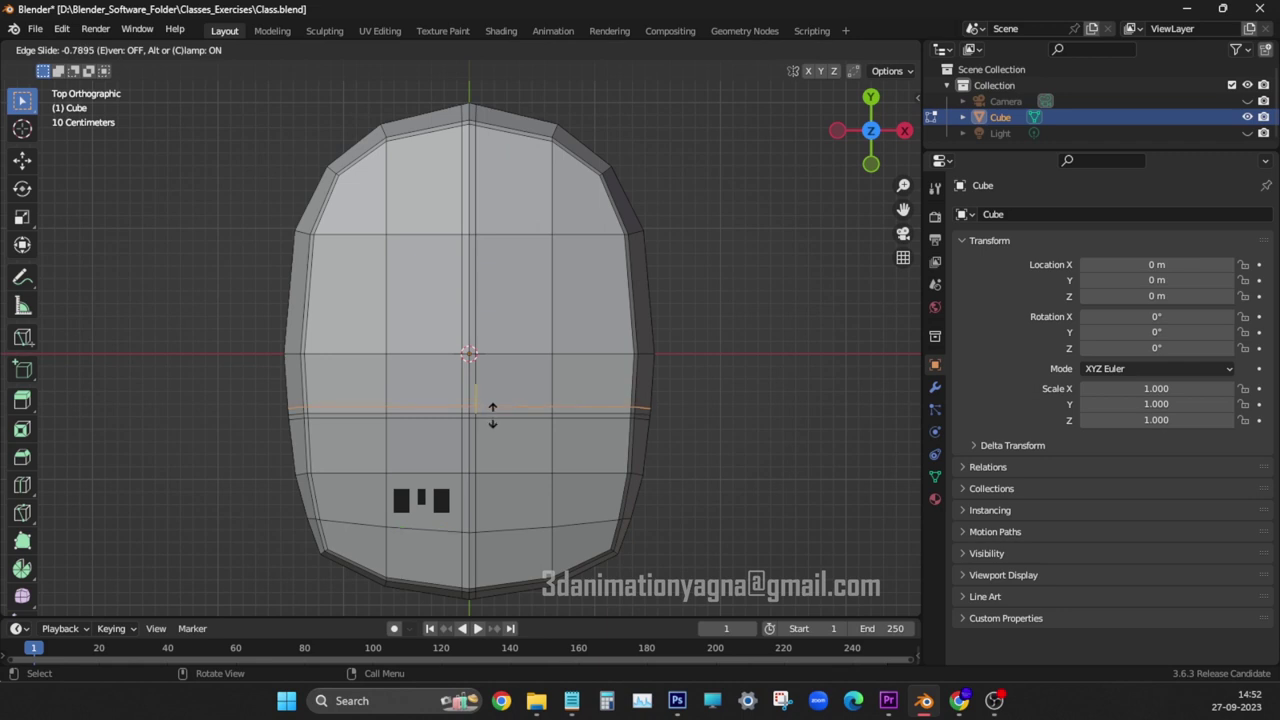
{"action": "left_click", "coordinate": [493, 412]}
{"action": "key", "text": "alt+a"}
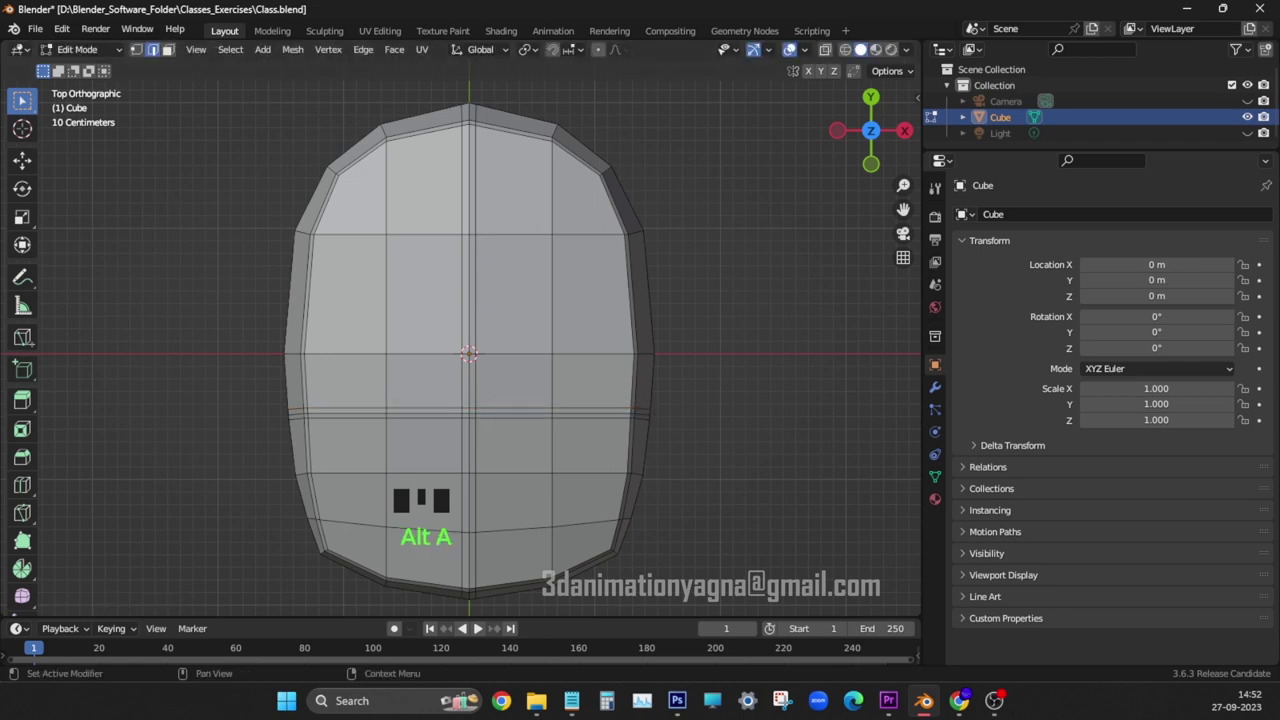
- Maximize the viewport and add a lengthwise loop cut close to the rim on each side of the top surface
{"action": "key", "text": "ctrl+space"}
{"action": "key", "text": "ctrl+r"}
{"action": "left_click", "coordinate": [213, 227]}
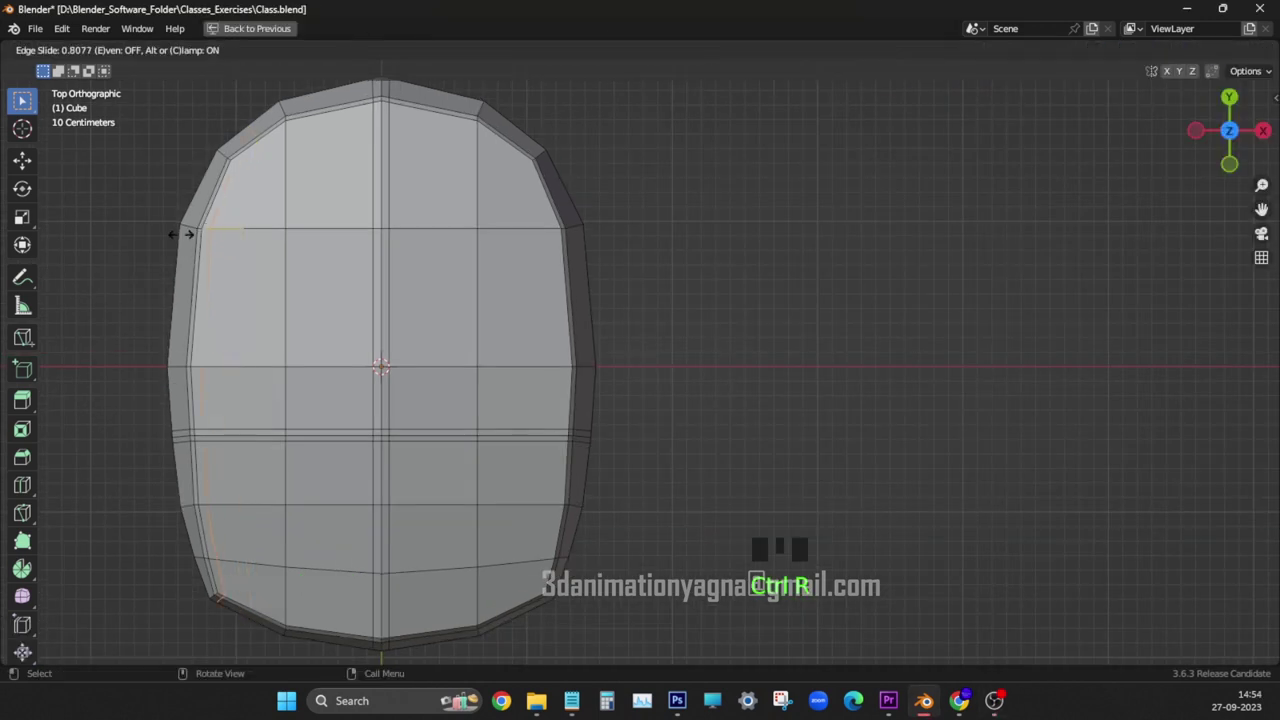
{"action": "left_click", "coordinate": [180, 235]}
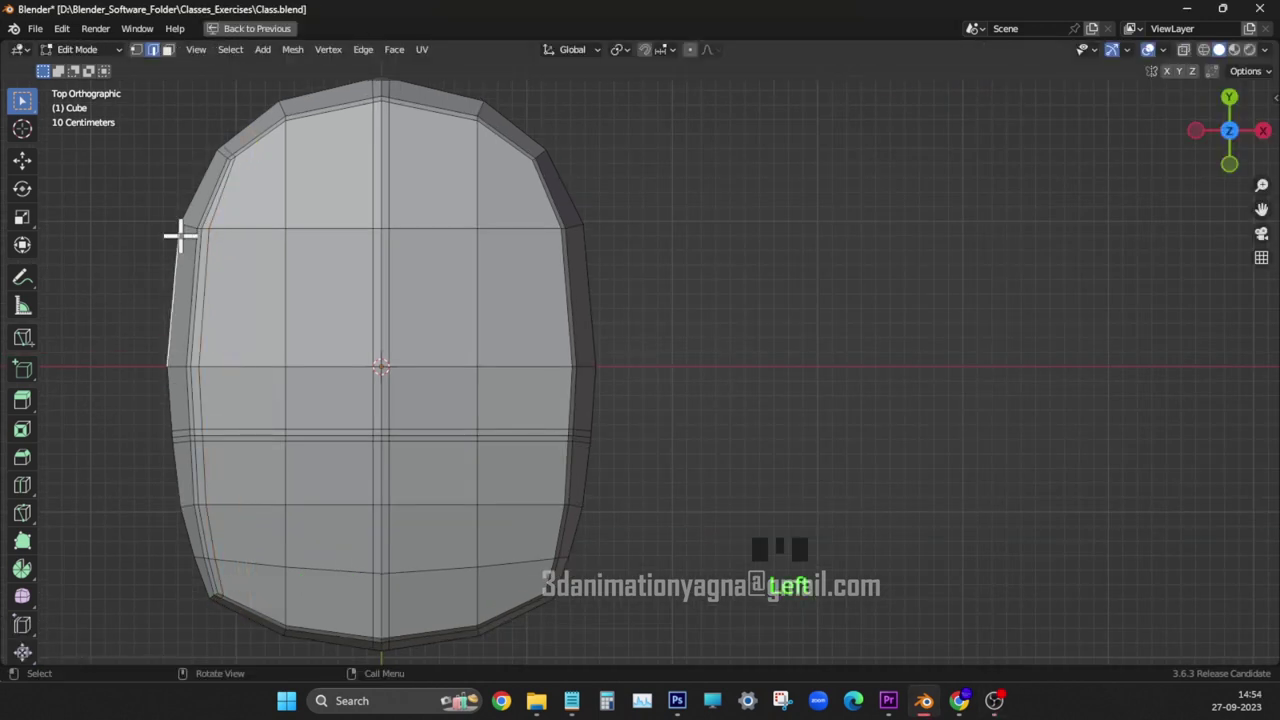
{"action": "key", "text": "ctrl+r"}
{"action": "left_click", "coordinate": [514, 234]}
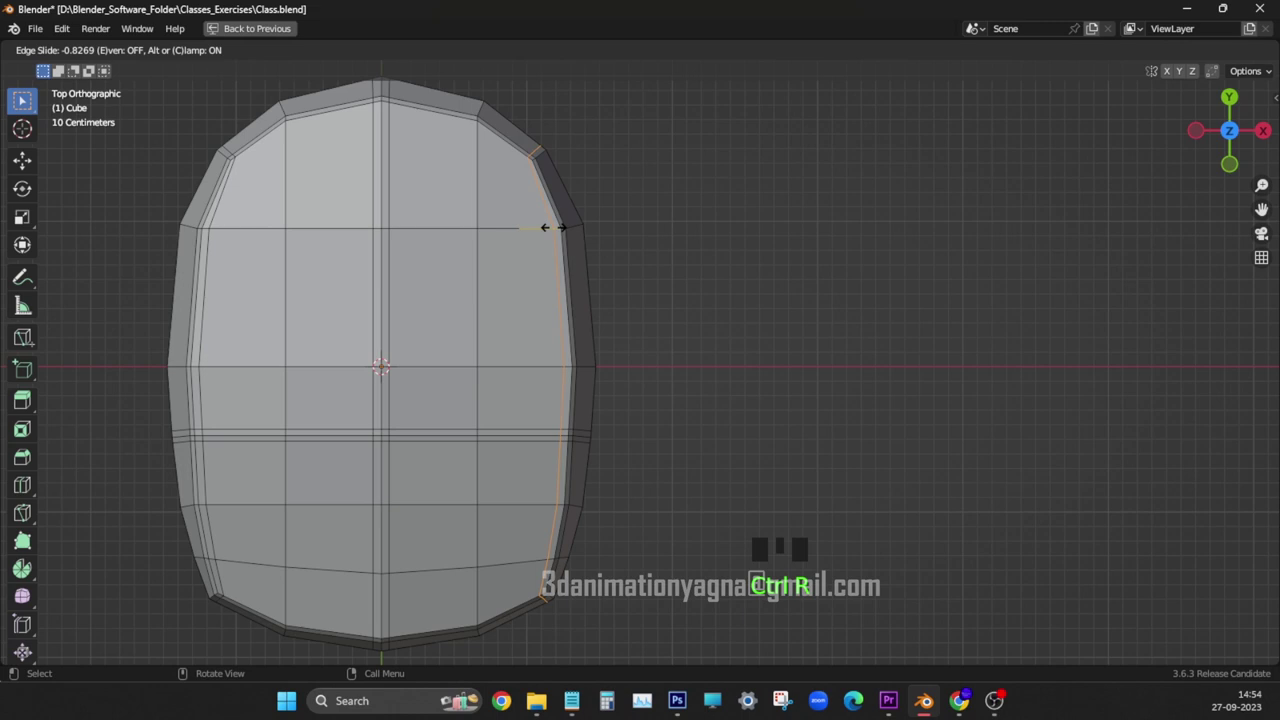
{"action": "left_click", "coordinate": [553, 227]}
- Add a crosswise loop cut across the frontmost segment, slid close to the body's front rim
{"action": "key", "text": "ctrl+r"}
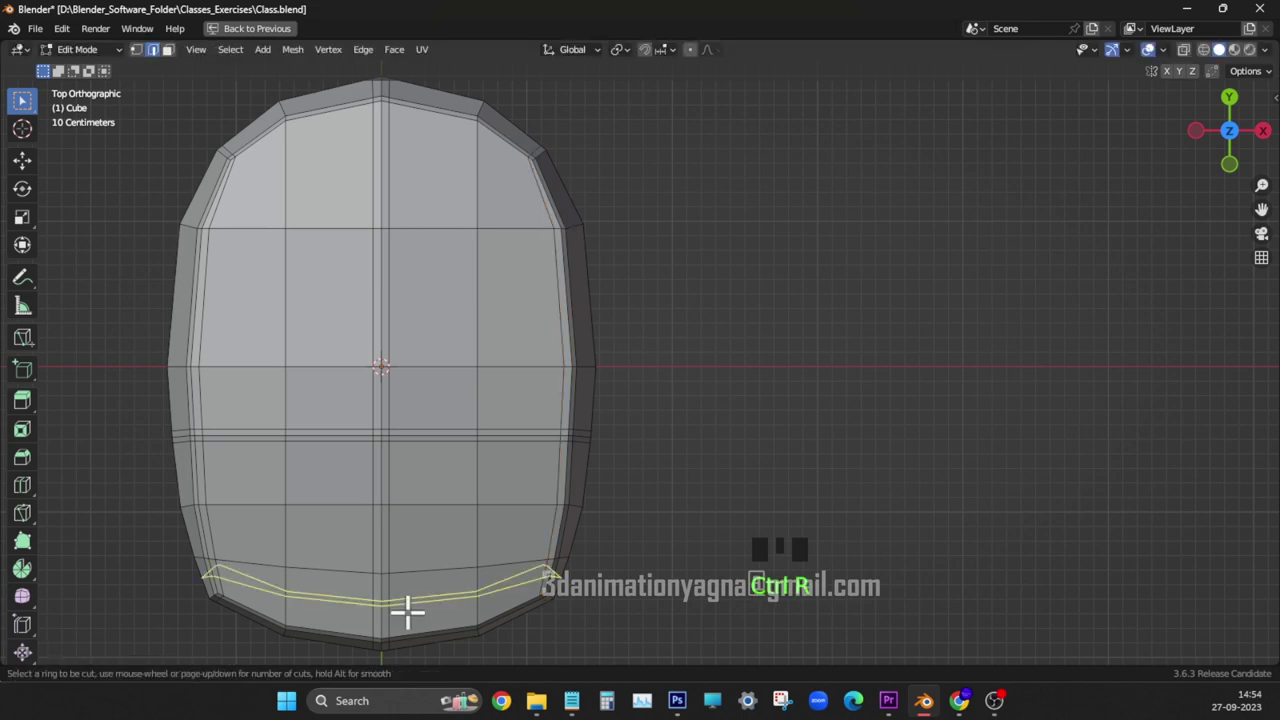
{"action": "left_click", "coordinate": [407, 612]}
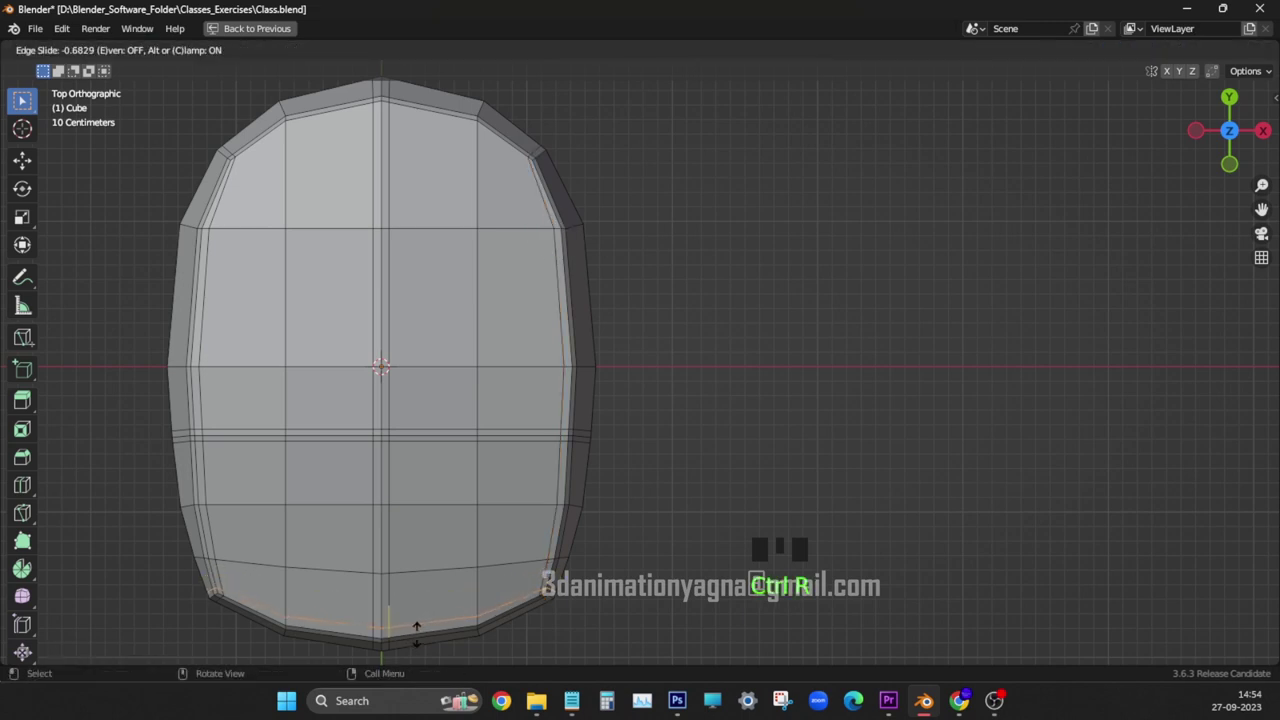
{"action": "left_click", "coordinate": [417, 632]}
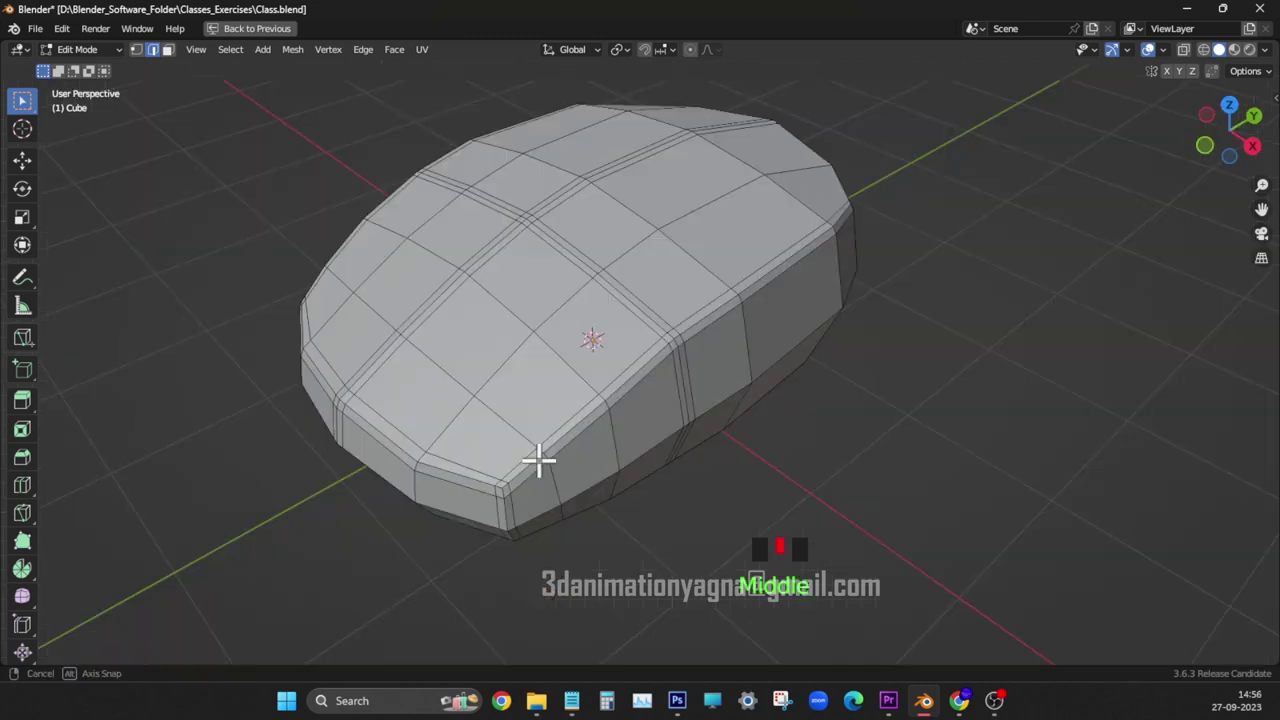
- Dissolve the two lengthwise loops beside the centreline, keeping only their stretch on the front half of the top surface
{"action": "left_click", "coordinate": [512, 240], "text": "alt"}
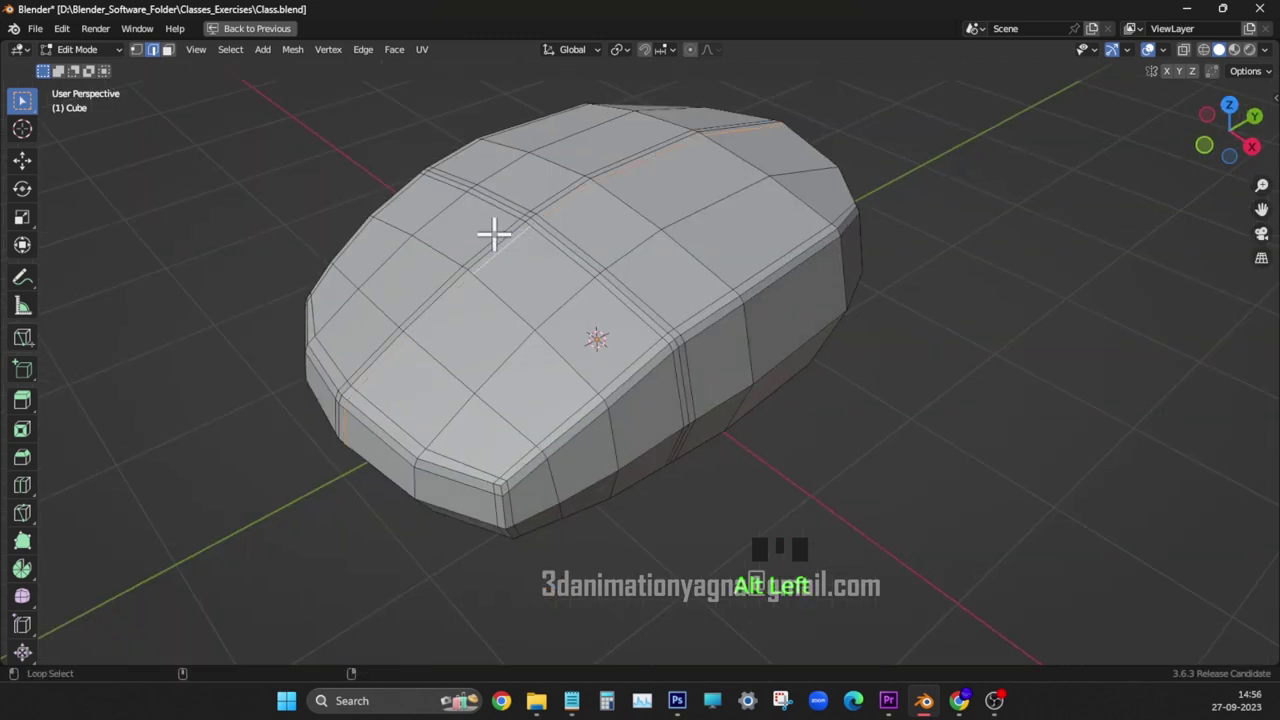
{"action": "left_click", "coordinate": [494, 234], "text": "alt+shift"}
{"action": "key", "text": "z"}
{"action": "left_click", "coordinate": [383, 251]}
{"action": "middle_click_drag", "start_coordinate": [383, 251], "coordinate": [472, 340]}
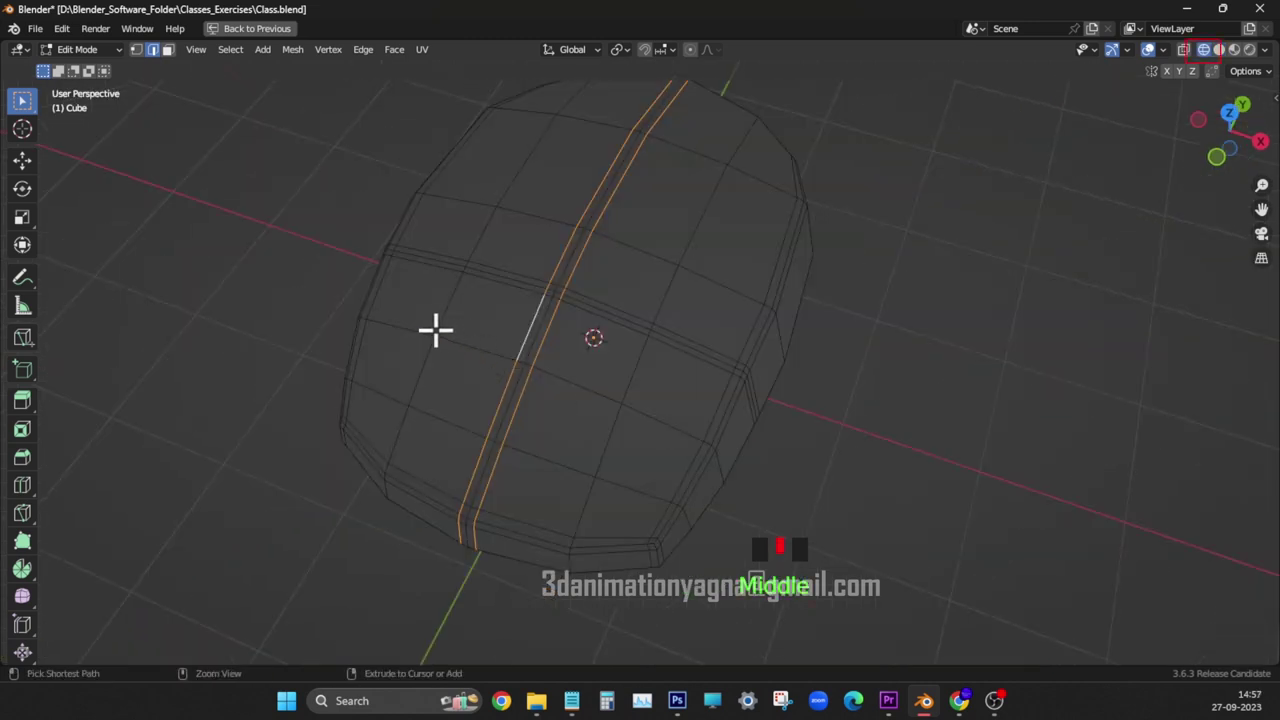
{"action": "left_click_drag", "start_coordinate": [449, 323], "coordinate": [574, 420], "text": "ctrl"}
{"action": "left_click_drag", "start_coordinate": [454, 431], "coordinate": [531, 480], "text": "ctrl"}
{"action": "middle_click_drag", "start_coordinate": [531, 480], "coordinate": [658, 323]}
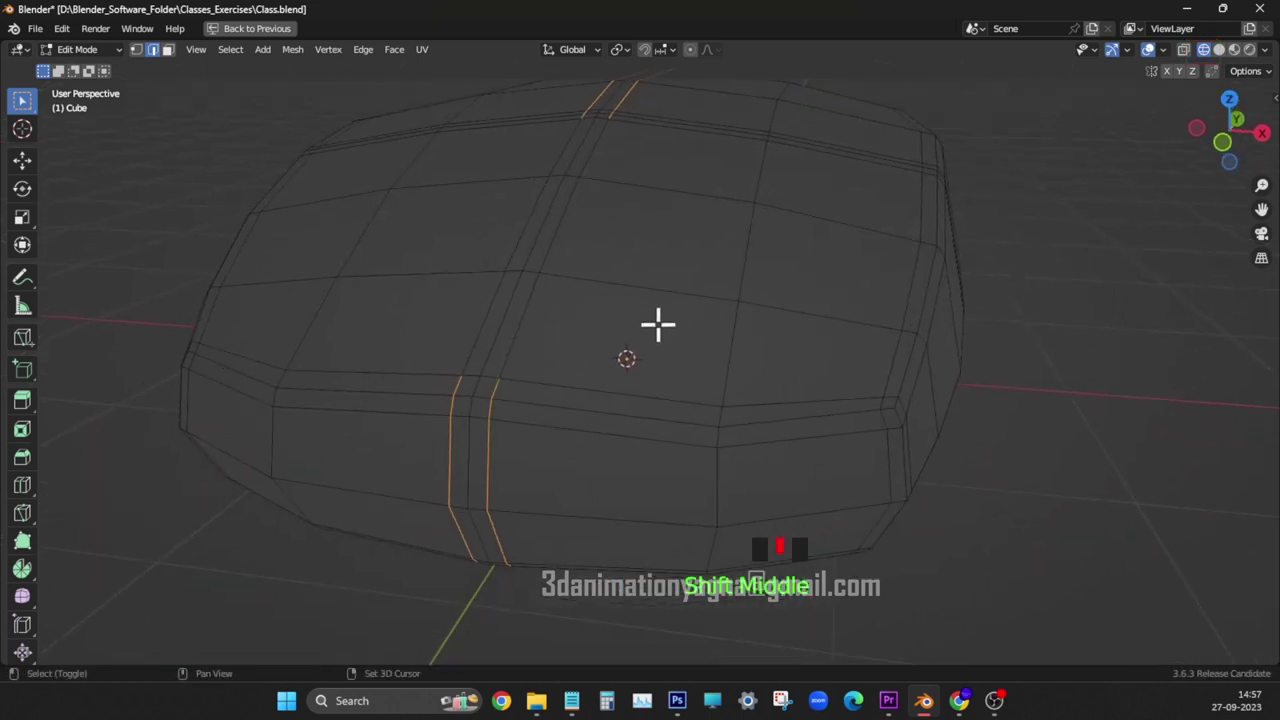
{"action": "left_click_drag", "start_coordinate": [449, 354], "coordinate": [560, 425], "text": "ctrl"}
{"action": "left_click_drag", "start_coordinate": [420, 372], "coordinate": [523, 406], "text": "ctrl"}
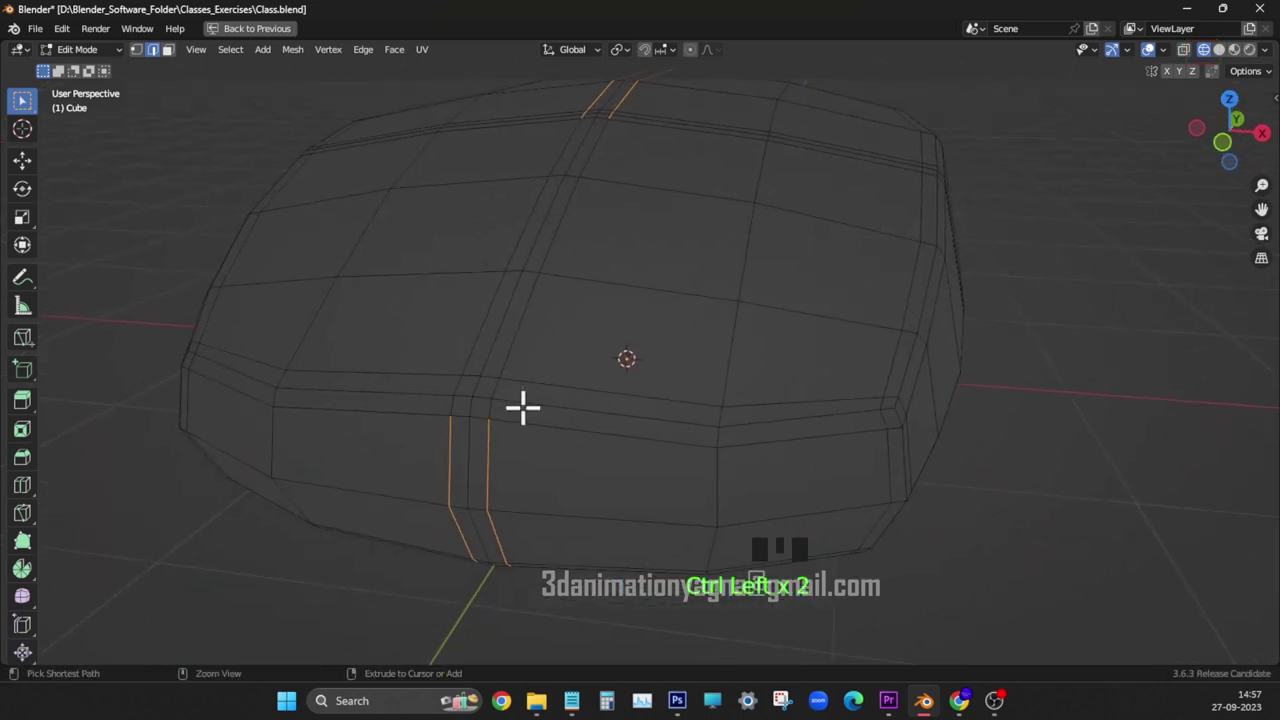
{"action": "middle_click_drag", "start_coordinate": [609, 443], "coordinate": [986, 234], "text": "shift"}
{"action": "left_click", "coordinate": [1184, 49]}
{"action": "middle_click_drag", "start_coordinate": [750, 500], "coordinate": [766, 490]}
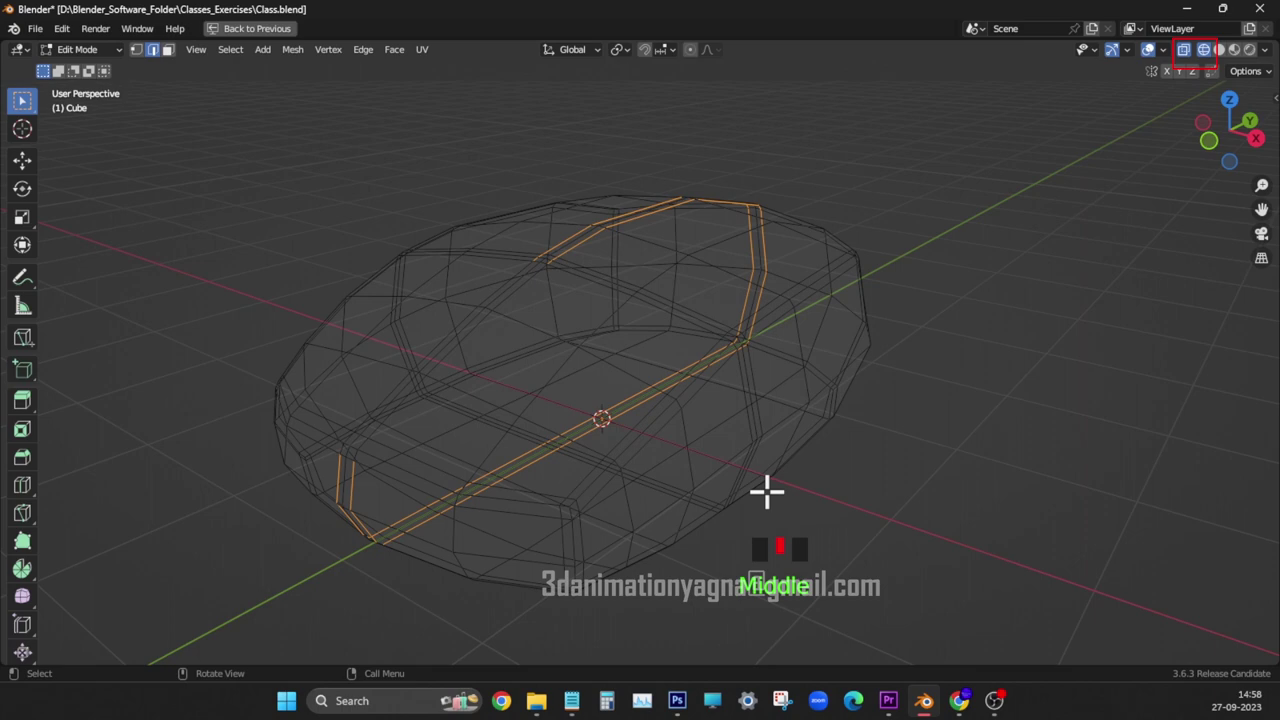
{"action": "key", "text": "x"}
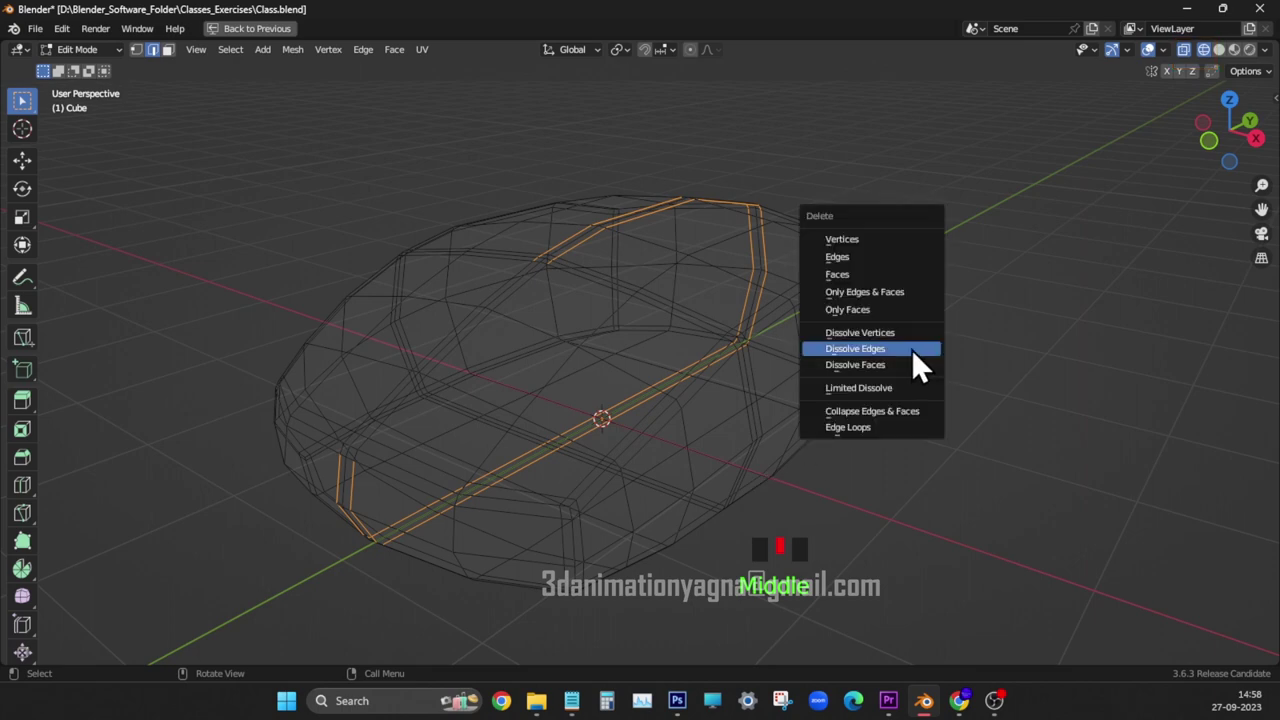
{"action": "left_click", "coordinate": [911, 349]}
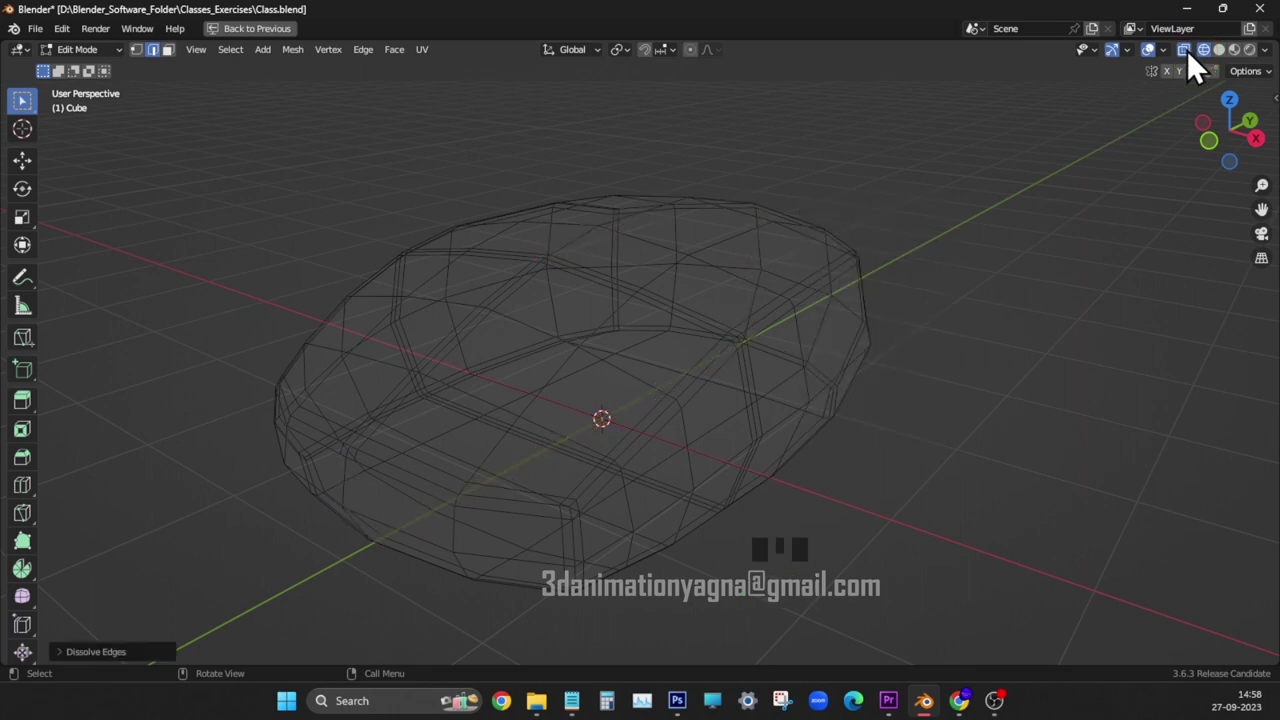
{"action": "left_click", "coordinate": [1184, 49]}
- Extrude the double centre strip on the top's front half and the rim face loop inward along normals by about 0.18 m
{"action": "mouse_move", "coordinate": [590, 441]}
{"action": "middle_mouse_down"}
{"action": "mouse_move", "coordinate": [683, 443]}
{"action": "mouse_move", "coordinate": [548, 484]}
{"action": "mouse_move", "coordinate": [558, 476]}
{"action": "middle_mouse_up"}
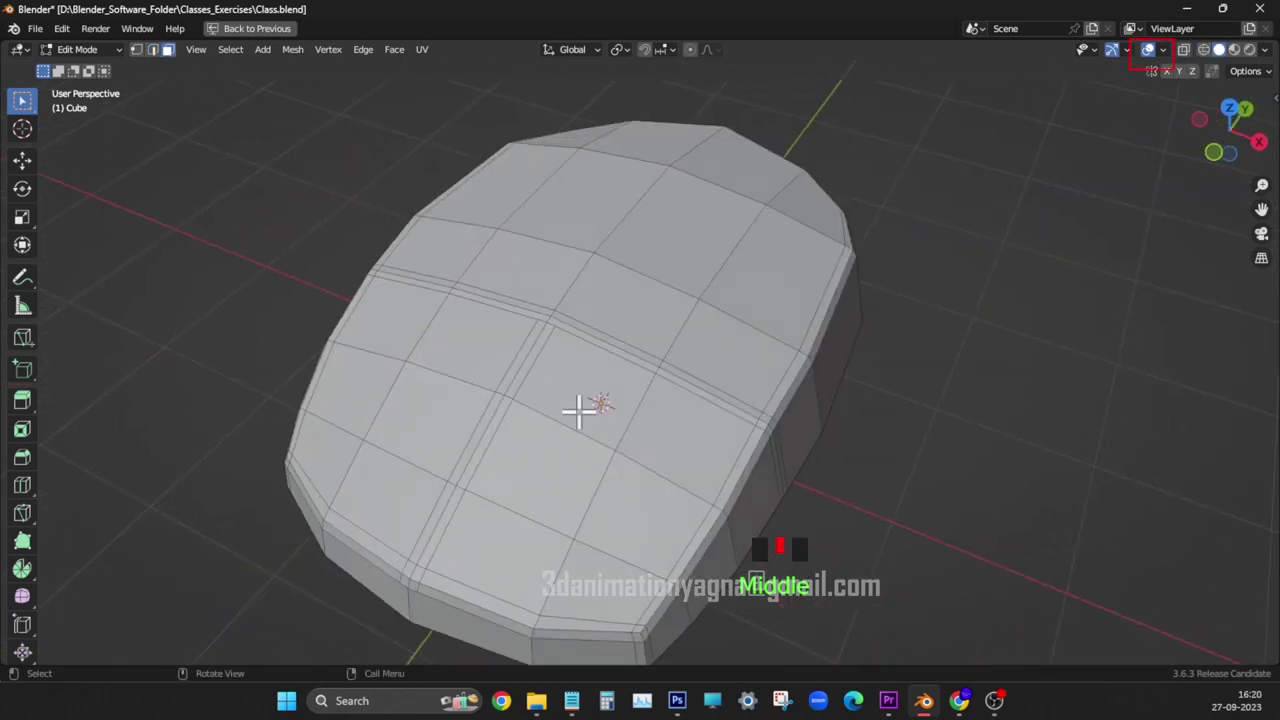
{"action": "scroll", "coordinate": [580, 411], "scroll_direction": "up", "scroll_amount": 4}
{"action": "middle_click_drag", "start_coordinate": [588, 412], "coordinate": [719, 327], "text": "shift"}
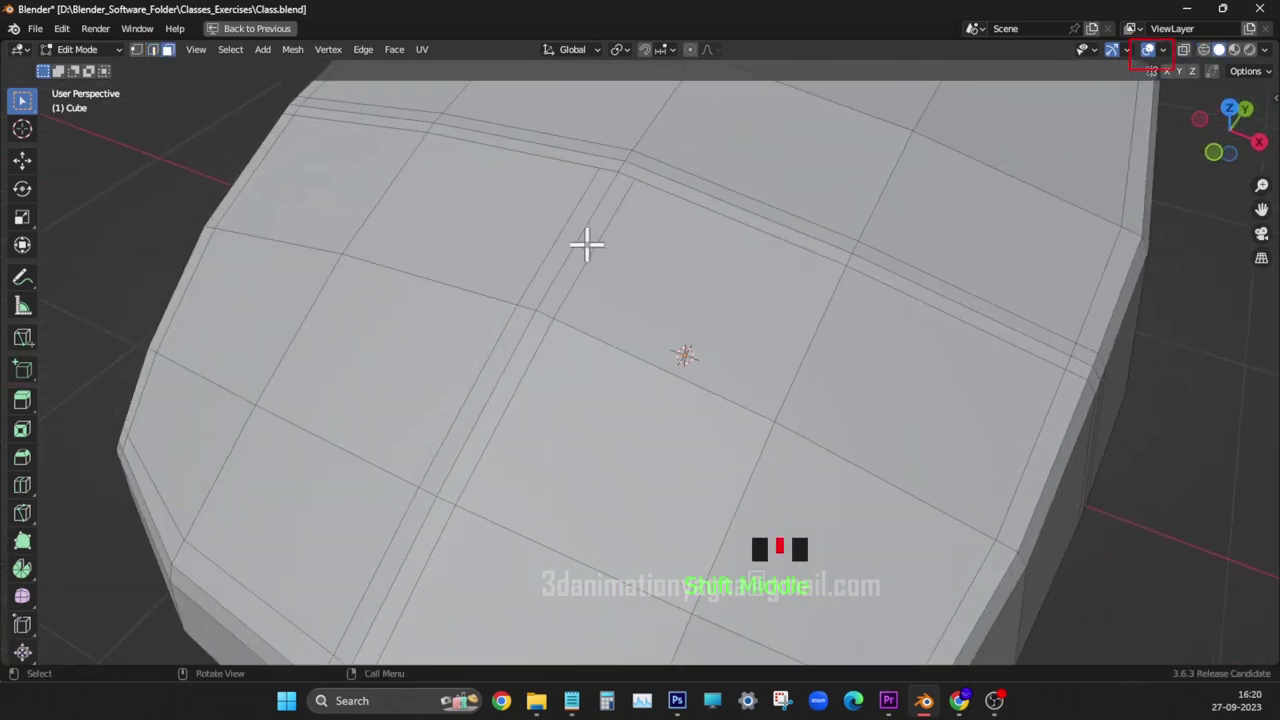
{"action": "left_click", "coordinate": [560, 255], "text": "shift"}
{"action": "left_click", "coordinate": [470, 420], "text": "shift"}
{"action": "left_click", "coordinate": [405, 535], "text": "shift"}
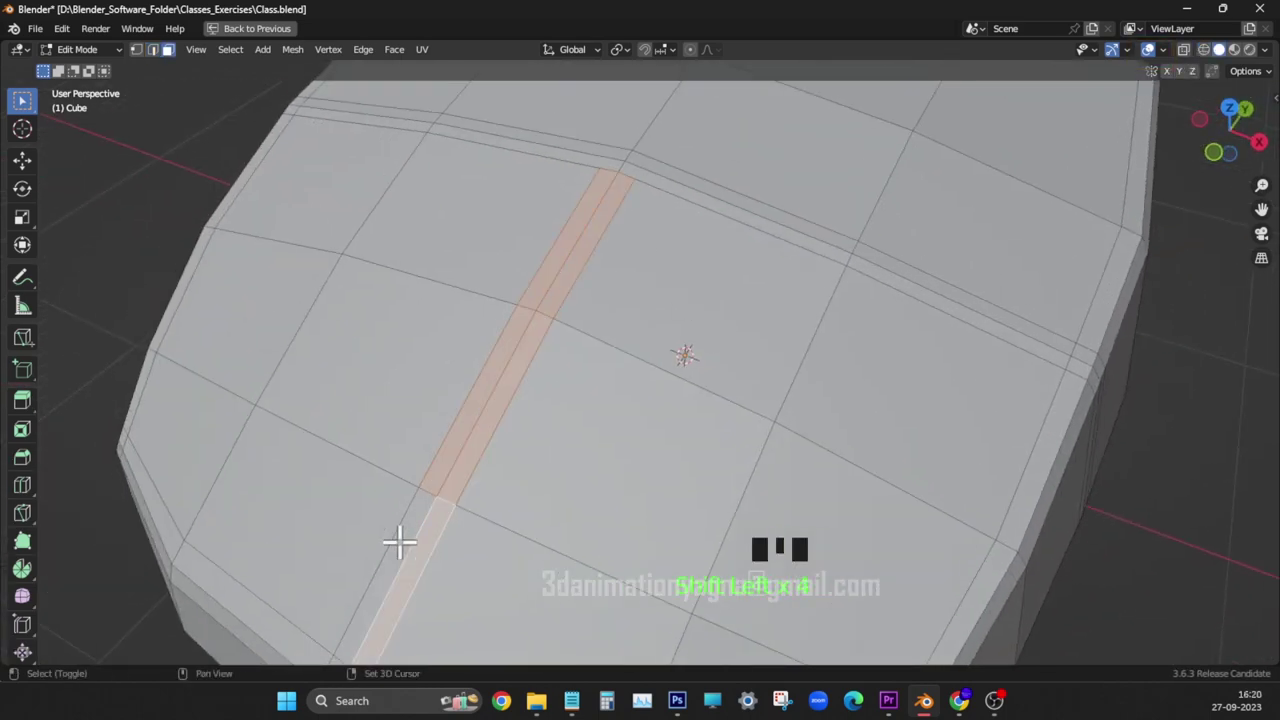
{"action": "middle_click_drag", "start_coordinate": [606, 459], "coordinate": [649, 443]}
{"action": "left_click", "coordinate": [611, 371], "text": "shift"}
{"action": "left_click", "coordinate": [588, 373], "text": "shift"}
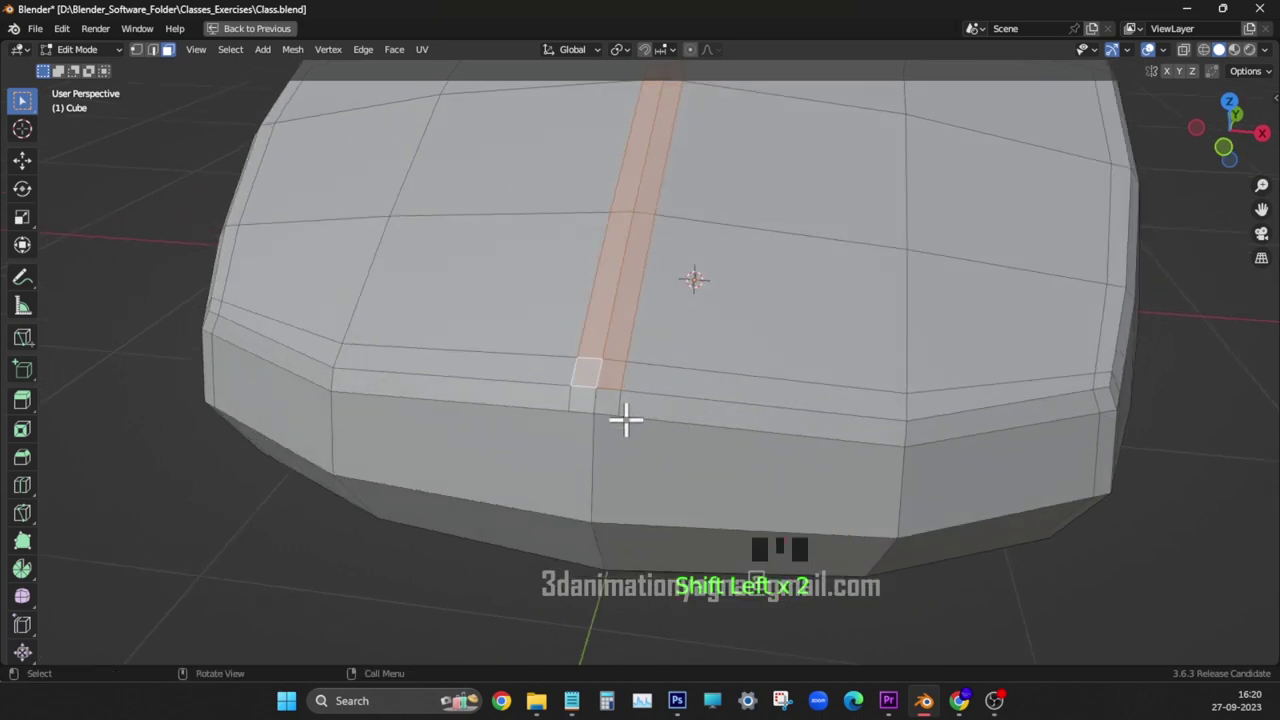
{"action": "left_click", "coordinate": [611, 404], "text": "alt+shift"}
{"action": "mouse_move", "coordinate": [609, 403]}
{"action": "middle_mouse_down"}
{"action": "mouse_move", "coordinate": [777, 389]}
{"action": "mouse_move", "coordinate": [641, 401]}
{"action": "mouse_move", "coordinate": [654, 400]}
{"action": "middle_mouse_up"}
{"action": "scroll", "coordinate": [726, 403], "scroll_direction": "down", "scroll_amount": 2}
{"action": "key", "text": "z"}
{"action": "left_click", "coordinate": [537, 412]}
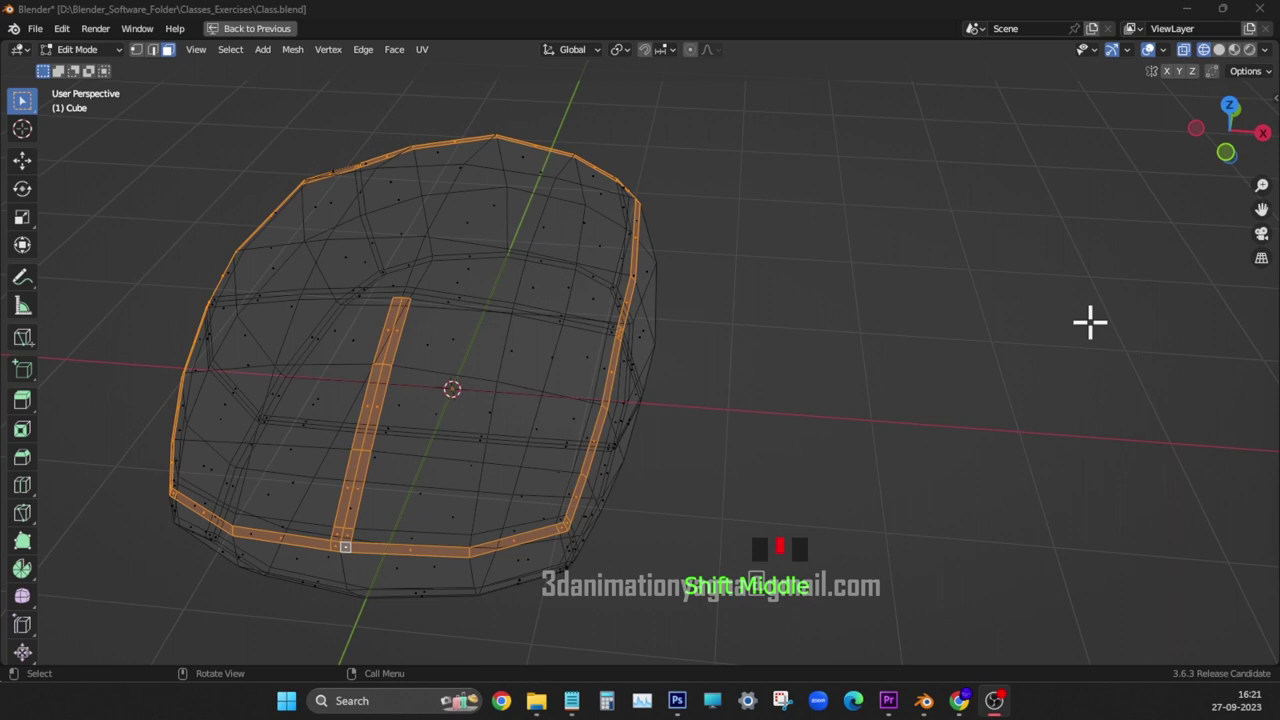
{"action": "left_click", "coordinate": [772, 27]}
{"action": "key", "text": "alt+e"}
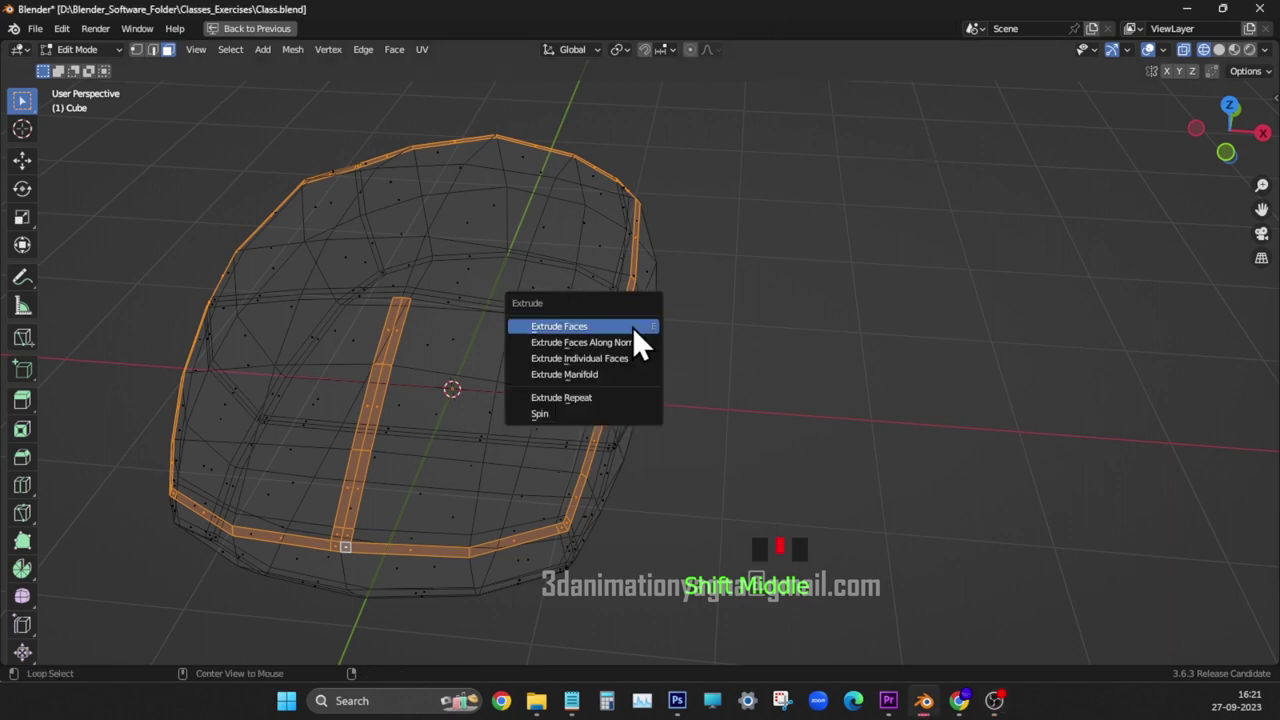
{"action": "left_click", "coordinate": [632, 340]}
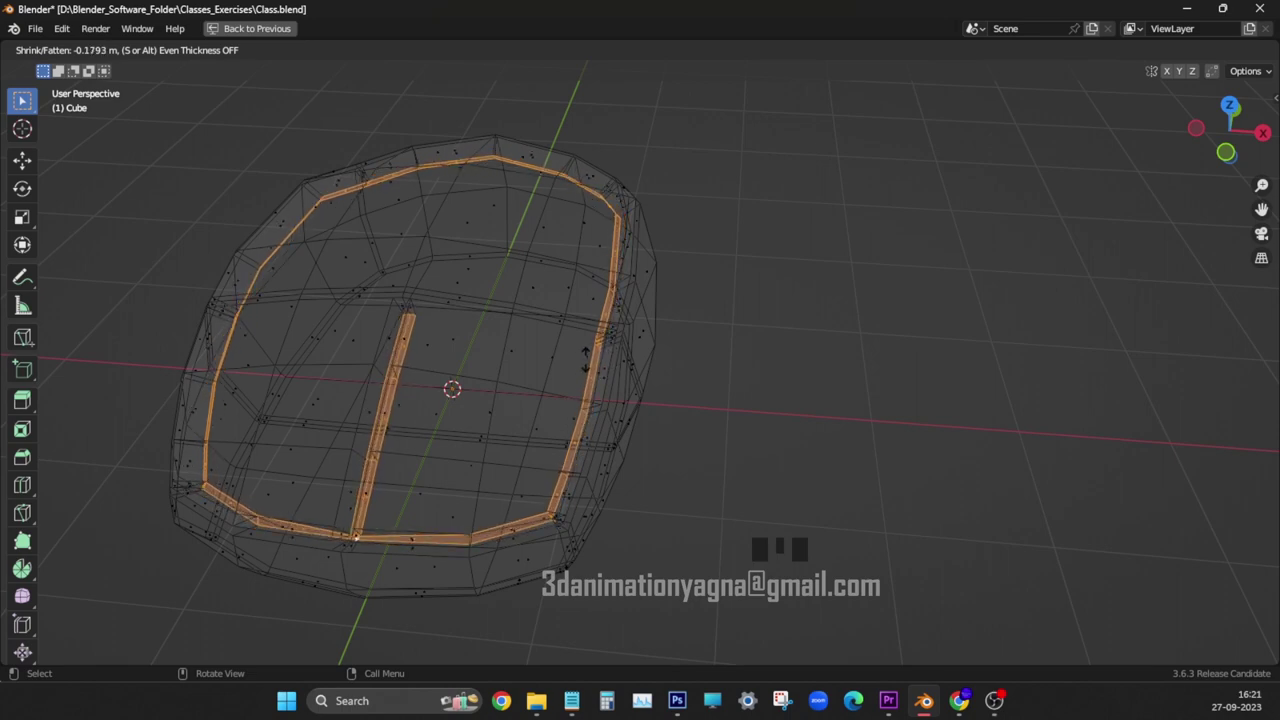
{"action": "left_click", "coordinate": [586, 358]}
- Select all side-wall faces of the centre groove and scale them down along X to narrow the groove
{"action": "middle_click_drag", "start_coordinate": [640, 346], "coordinate": [666, 371]}
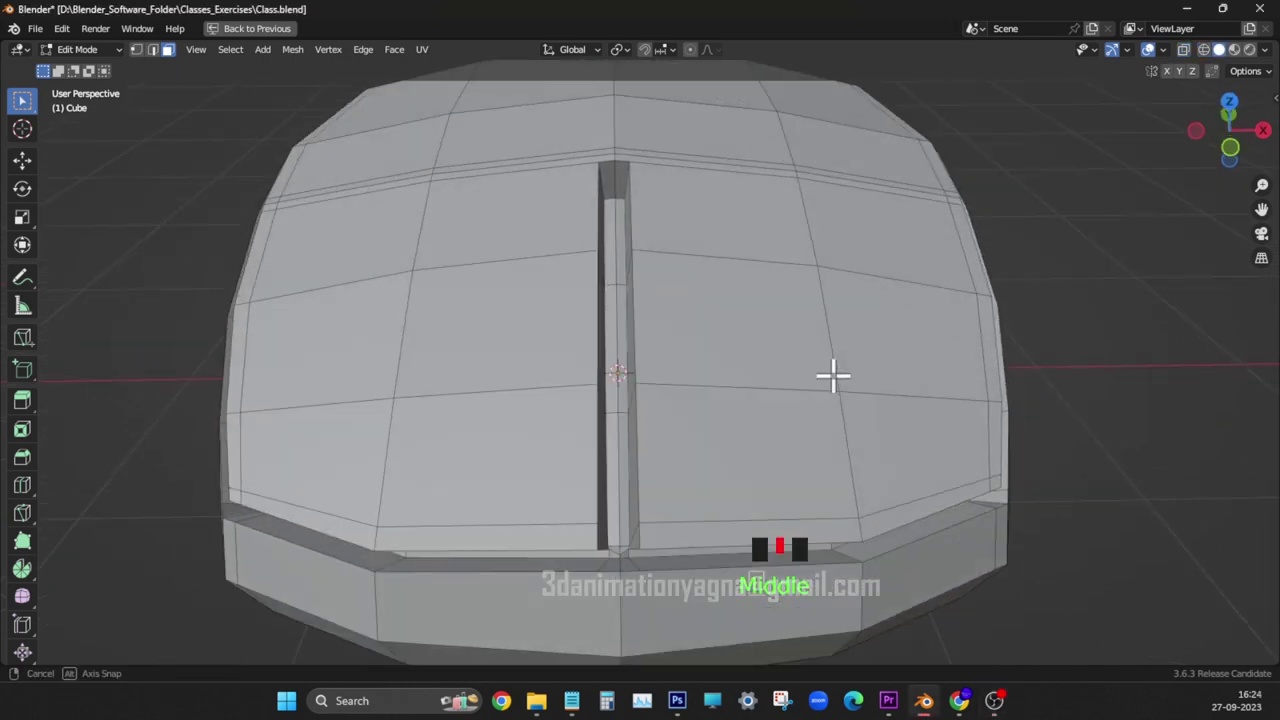
{"action": "middle_click_drag", "start_coordinate": [625, 230], "coordinate": [652, 215]}
{"action": "left_click", "coordinate": [718, 468], "text": "shift"}
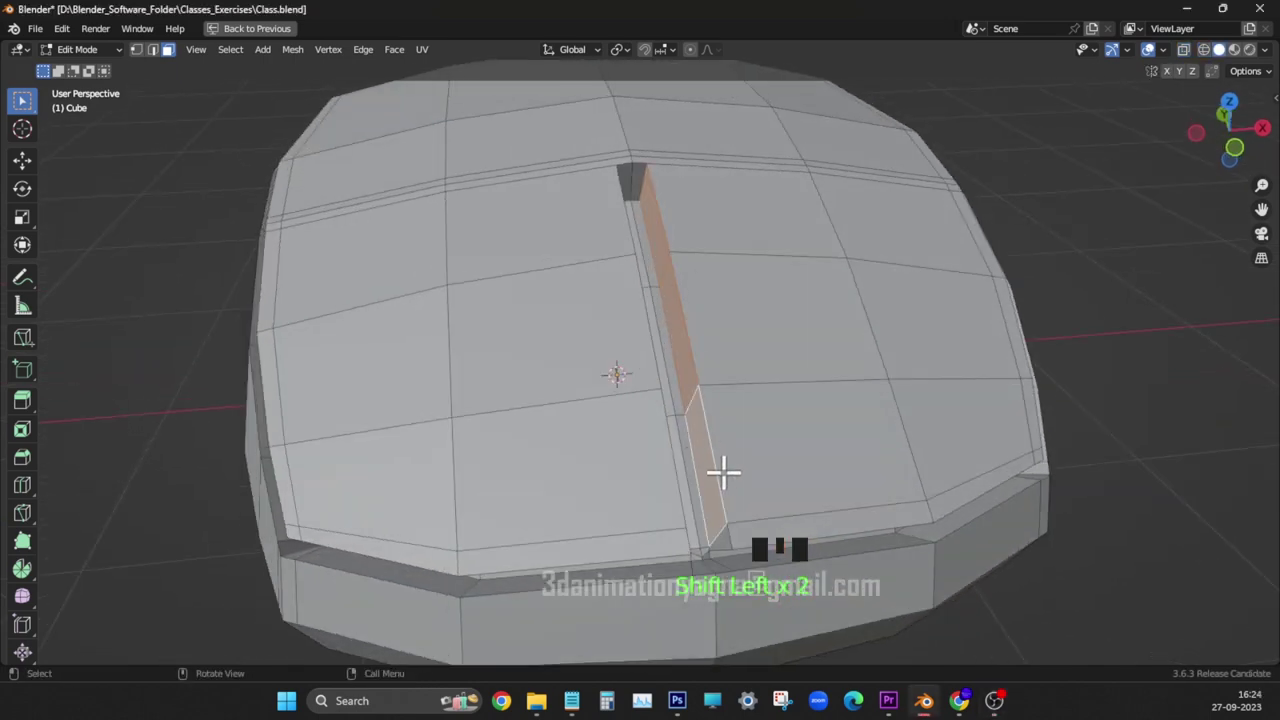
{"action": "middle_click_drag", "start_coordinate": [723, 471], "coordinate": [557, 209]}
{"action": "left_click", "coordinate": [557, 212], "text": "shift"}
{"action": "left_click", "coordinate": [520, 331], "text": "shift"}
{"action": "middle_click_drag", "start_coordinate": [520, 331], "coordinate": [538, 390]}
{"action": "scroll", "coordinate": [538, 390], "scroll_direction": "up", "scroll_amount": 4}
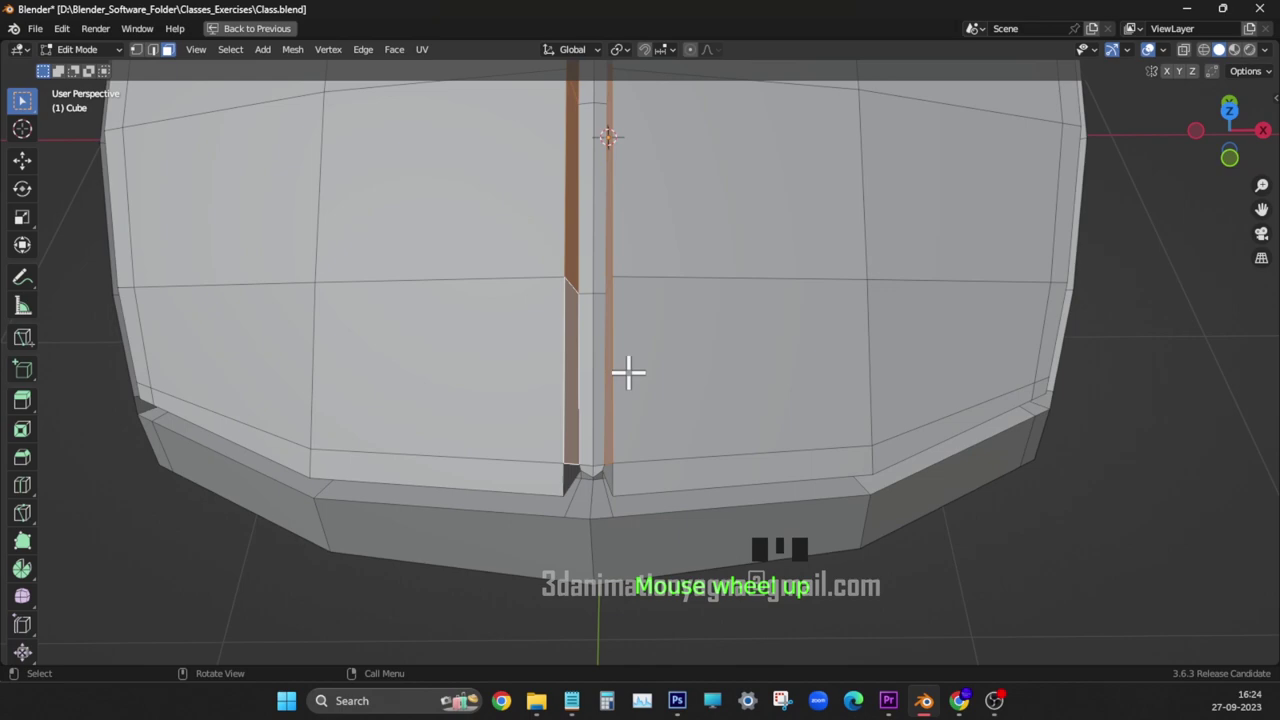
{"action": "mouse_move", "coordinate": [626, 371]}
{"action": "middle_mouse_down", "text": "shift"}
{"action": "mouse_move", "coordinate": [731, 294]}
{"action": "mouse_move", "coordinate": [743, 346]}
{"action": "mouse_move", "coordinate": [700, 234]}
{"action": "mouse_move", "coordinate": [623, 257]}
{"action": "mouse_move", "coordinate": [722, 268]}
{"action": "middle_mouse_up", "text": "shift"}
{"action": "left_click", "coordinate": [591, 418], "text": "shift"}
{"action": "scroll", "coordinate": [711, 331], "scroll_direction": "down", "scroll_amount": 2}
{"action": "key", "text": "KP_Decimal"}
{"action": "key", "text": "z"}
{"action": "key", "text": "shift+z"}
{"action": "left_click", "coordinate": [22, 220]}
{"action": "middle_click_drag", "start_coordinate": [851, 368], "coordinate": [844, 373]}
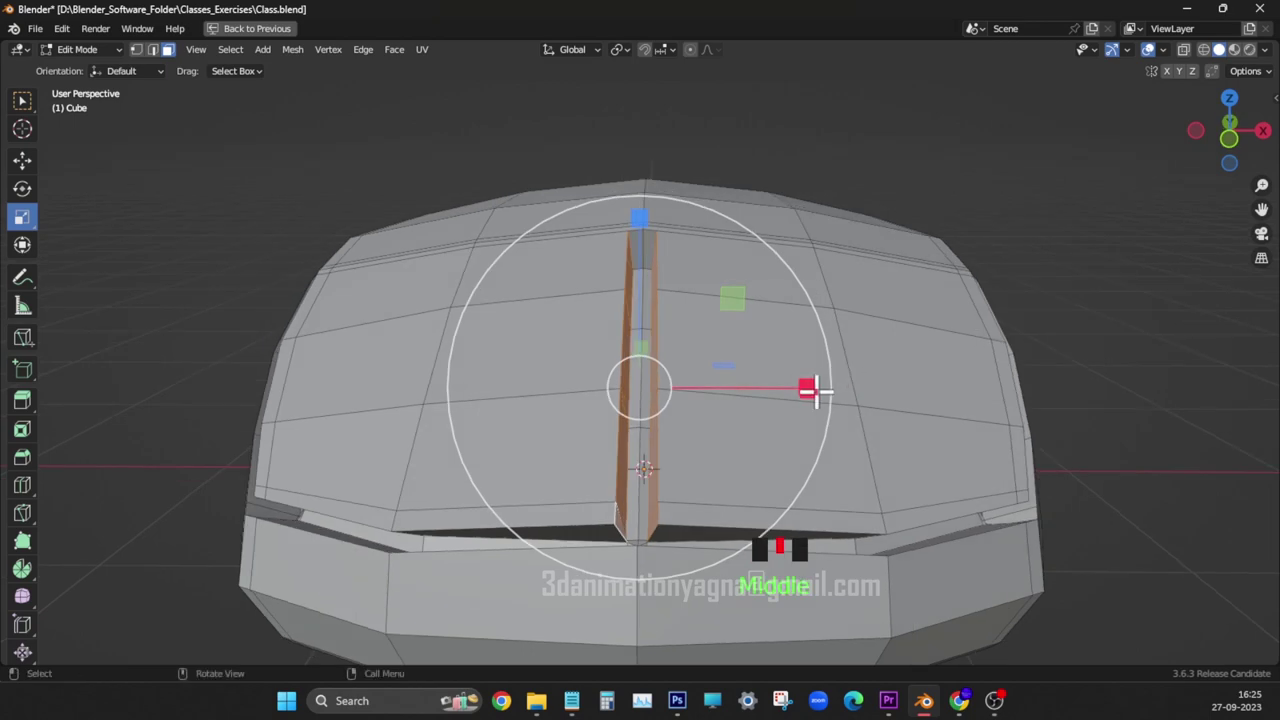
{"action": "left_click_drag", "start_coordinate": [810, 390], "coordinate": [714, 393]}
{"action": "middle_click_drag", "start_coordinate": [829, 437], "coordinate": [882, 437]}
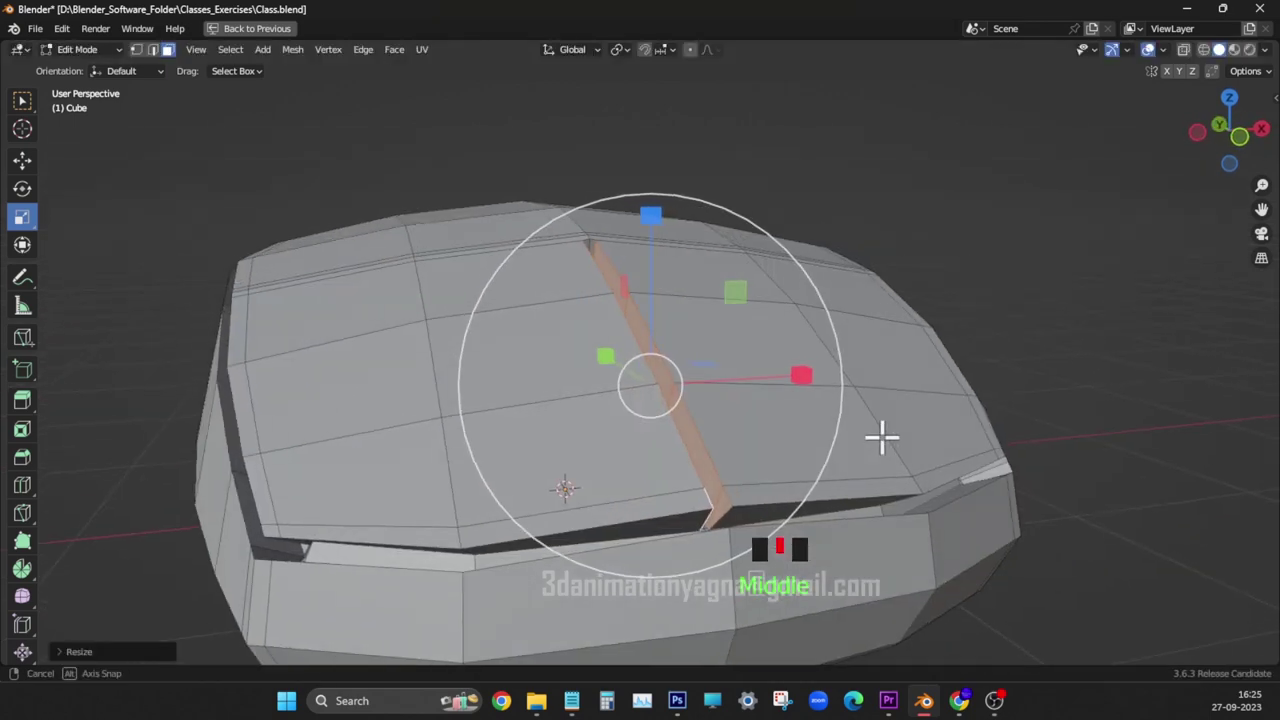
{"action": "middle_click_drag", "start_coordinate": [882, 437], "coordinate": [855, 438]}
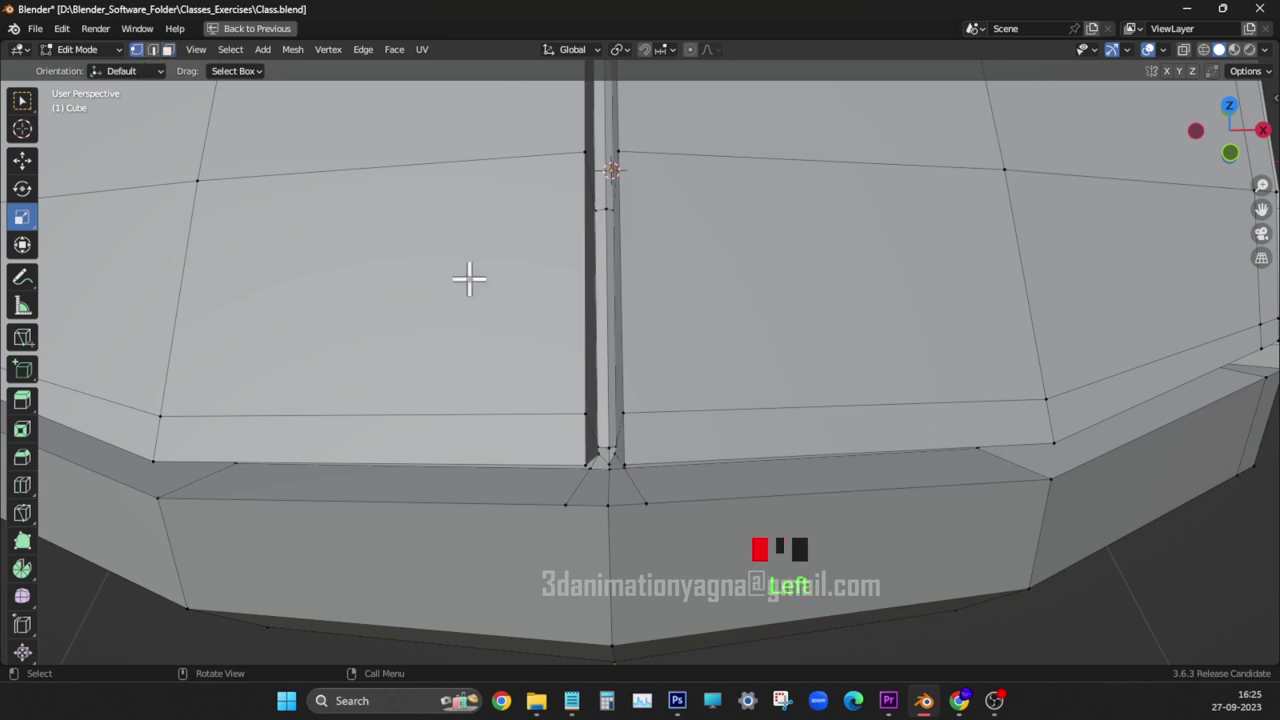
- Scale the vertex pairs on both edges of the ledge at the groove's front end closer together along X
{"action": "middle_click_drag", "start_coordinate": [469, 280], "coordinate": [646, 471]}
{"action": "left_click_drag", "start_coordinate": [808, 358], "coordinate": [735, 362]}
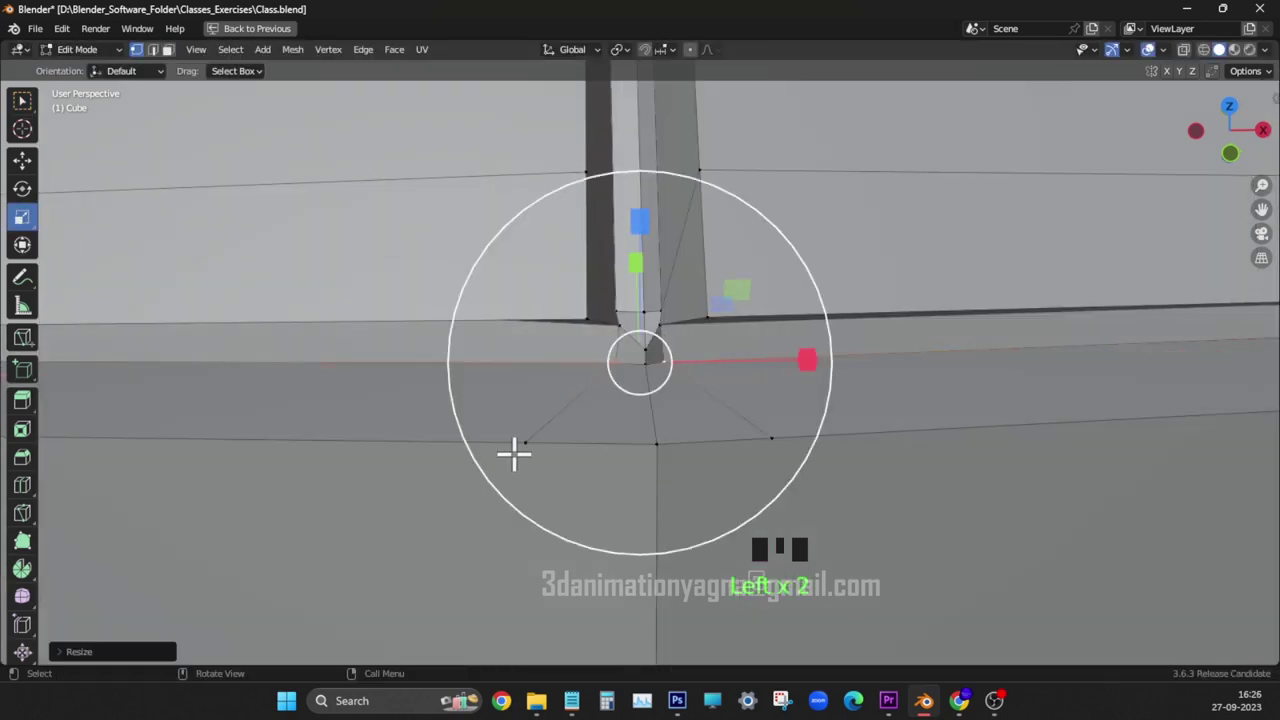
{"action": "key", "text": "w"}
{"action": "left_click", "coordinate": [526, 445]}
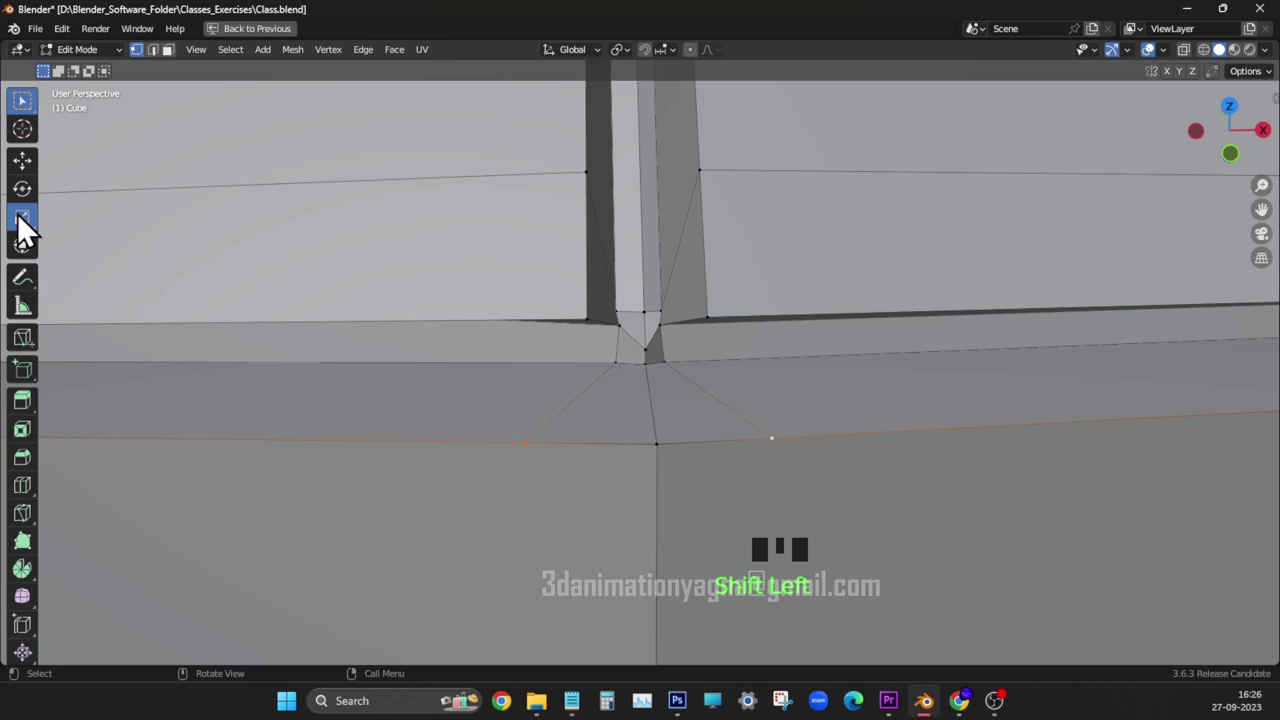
{"action": "left_click", "coordinate": [22, 217]}
{"action": "left_click_drag", "start_coordinate": [808, 457], "coordinate": [773, 455]}
{"action": "left_click_drag", "start_coordinate": [674, 461], "coordinate": [662, 461]}
- Move individual corner vertices at the groove's front end to straighten the junction with the rim gap
{"action": "middle_click_drag", "start_coordinate": [715, 425], "coordinate": [640, 420]}
{"action": "middle_click_drag", "start_coordinate": [486, 377], "coordinate": [380, 300], "text": "shift"}
{"action": "left_click", "coordinate": [22, 160]}
{"action": "left_click_drag", "start_coordinate": [691, 313], "coordinate": [735, 313]}
{"action": "middle_click_drag", "start_coordinate": [690, 308], "coordinate": [725, 348]}
{"action": "left_click", "coordinate": [628, 361]}
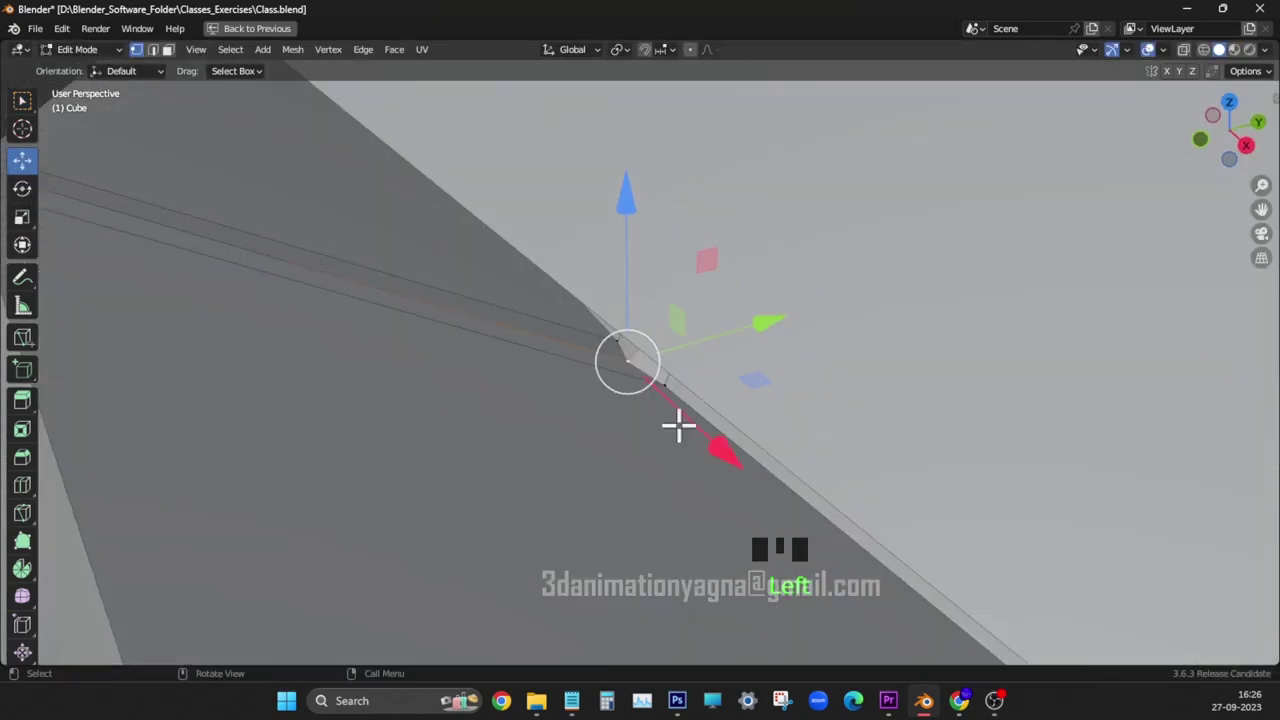
{"action": "middle_click_drag", "start_coordinate": [677, 423], "coordinate": [640, 385]}
{"action": "left_click_drag", "start_coordinate": [696, 350], "coordinate": [732, 350]}
{"action": "middle_click_drag", "start_coordinate": [735, 365], "coordinate": [821, 440]}
{"action": "left_click", "coordinate": [643, 302]}
{"action": "left_click_drag", "start_coordinate": [641, 292], "coordinate": [640, 270]}
- Raise and shift the remaining vertices at the groove's front end so they line up with the body's front edge
{"action": "scroll", "coordinate": [643, 491], "scroll_direction": "down", "scroll_amount": 4}
{"action": "middle_click_drag", "start_coordinate": [695, 500], "coordinate": [803, 494]}
{"action": "scroll", "coordinate": [660, 505], "scroll_direction": "up", "scroll_amount": 3}
{"action": "left_click_drag", "start_coordinate": [640, 363], "coordinate": [634, 266]}
{"action": "middle_click_drag", "start_coordinate": [634, 266], "coordinate": [720, 468]}
{"action": "left_click", "coordinate": [638, 352]}
{"action": "left_click_drag", "start_coordinate": [642, 400], "coordinate": [643, 379]}
{"action": "middle_click_drag", "start_coordinate": [735, 450], "coordinate": [577, 506]}
{"action": "left_click_drag", "start_coordinate": [703, 357], "coordinate": [733, 352]}
{"action": "scroll", "coordinate": [811, 429], "scroll_direction": "down", "scroll_amount": 4}
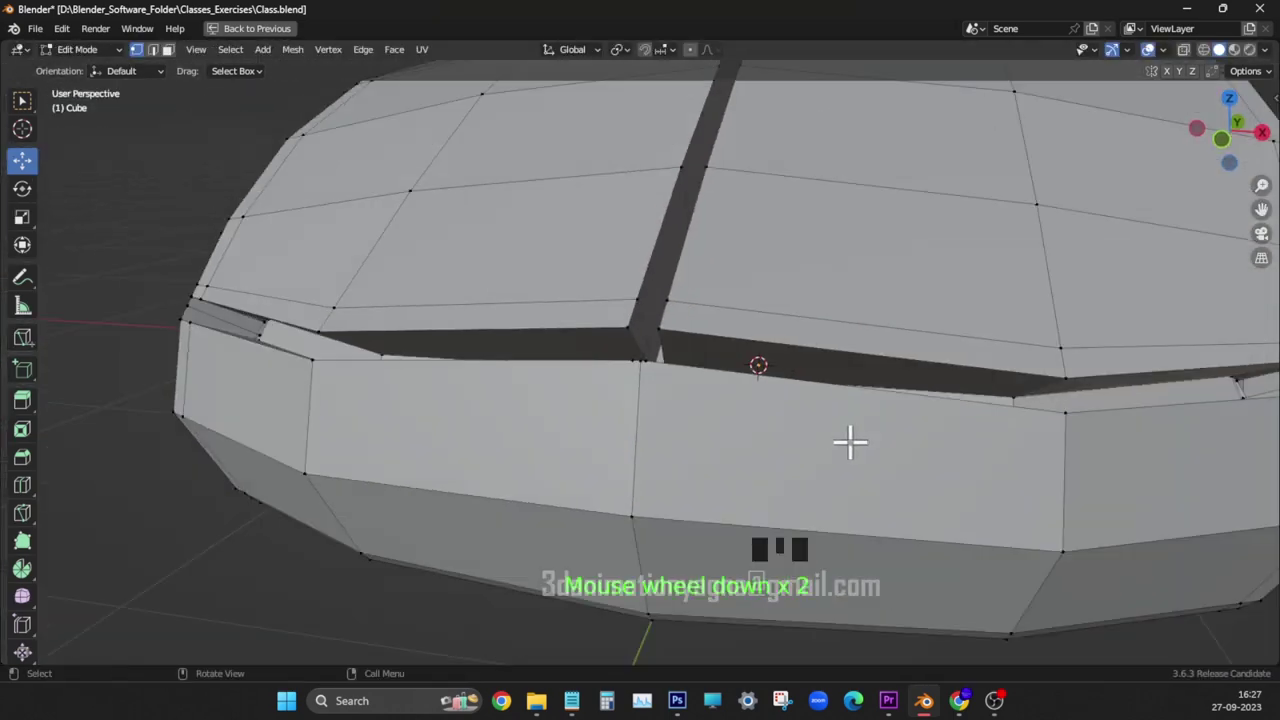
- Add a loop cut along the upper inner walls of the centre groove and rim gap, and return to solid shading
{"action": "middle_click_drag", "start_coordinate": [849, 443], "coordinate": [537, 320]}
{"action": "key", "text": "ctrl+r"}
{"action": "left_click", "coordinate": [537, 320]}
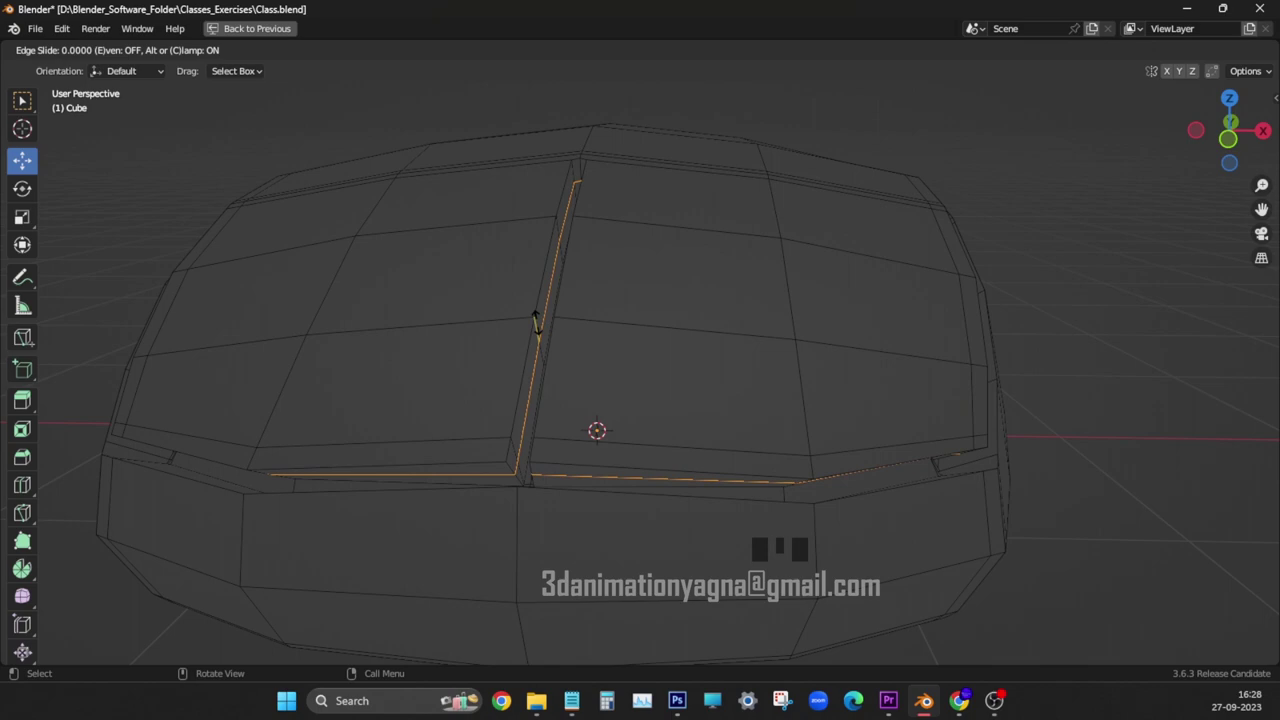
{"action": "left_click", "coordinate": [529, 329]}
{"action": "mouse_move", "coordinate": [529, 329]}
{"action": "middle_mouse_down"}
{"action": "mouse_move", "coordinate": [729, 349]}
{"action": "mouse_move", "coordinate": [689, 443]}
{"action": "mouse_move", "coordinate": [710, 448]}
{"action": "mouse_move", "coordinate": [663, 480]}
{"action": "mouse_move", "coordinate": [513, 411]}
{"action": "middle_mouse_up"}
{"action": "left_click", "coordinate": [1219, 49]}
- Add a centred loop cut along the lower ledge faces of the rim gap
{"action": "key", "text": "ctrl+r"}
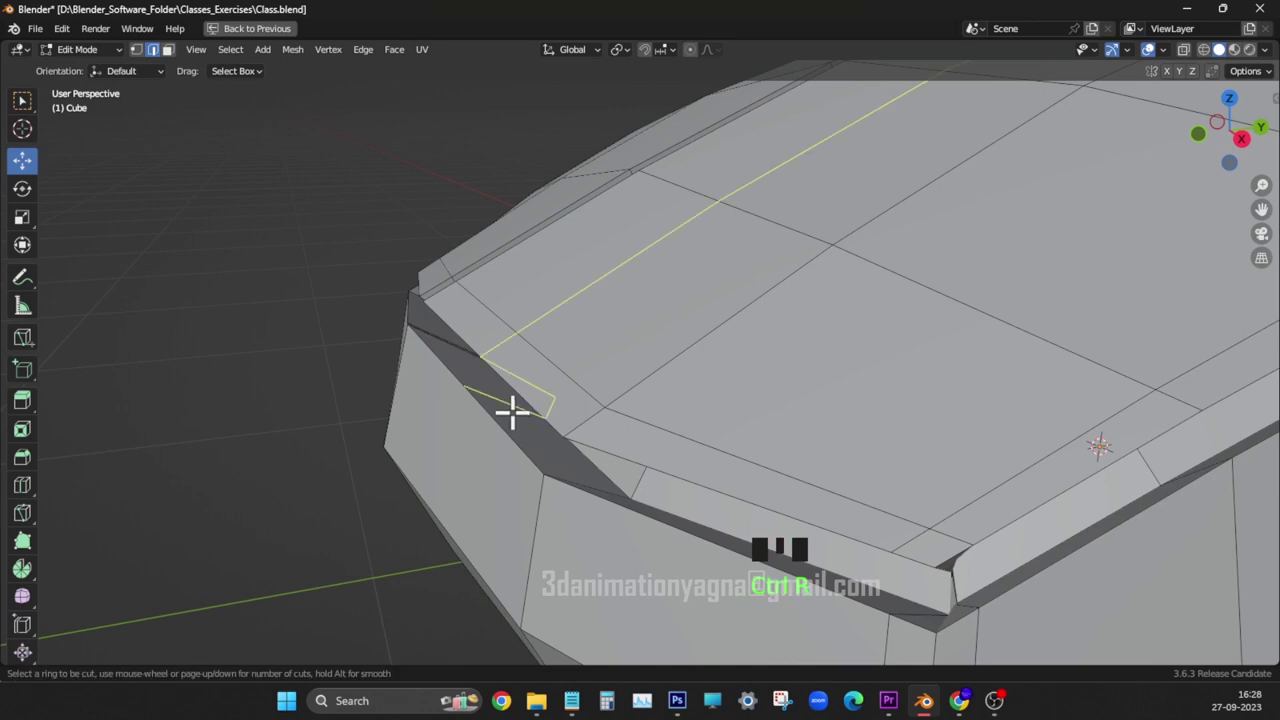
{"action": "left_click", "coordinate": [456, 349]}
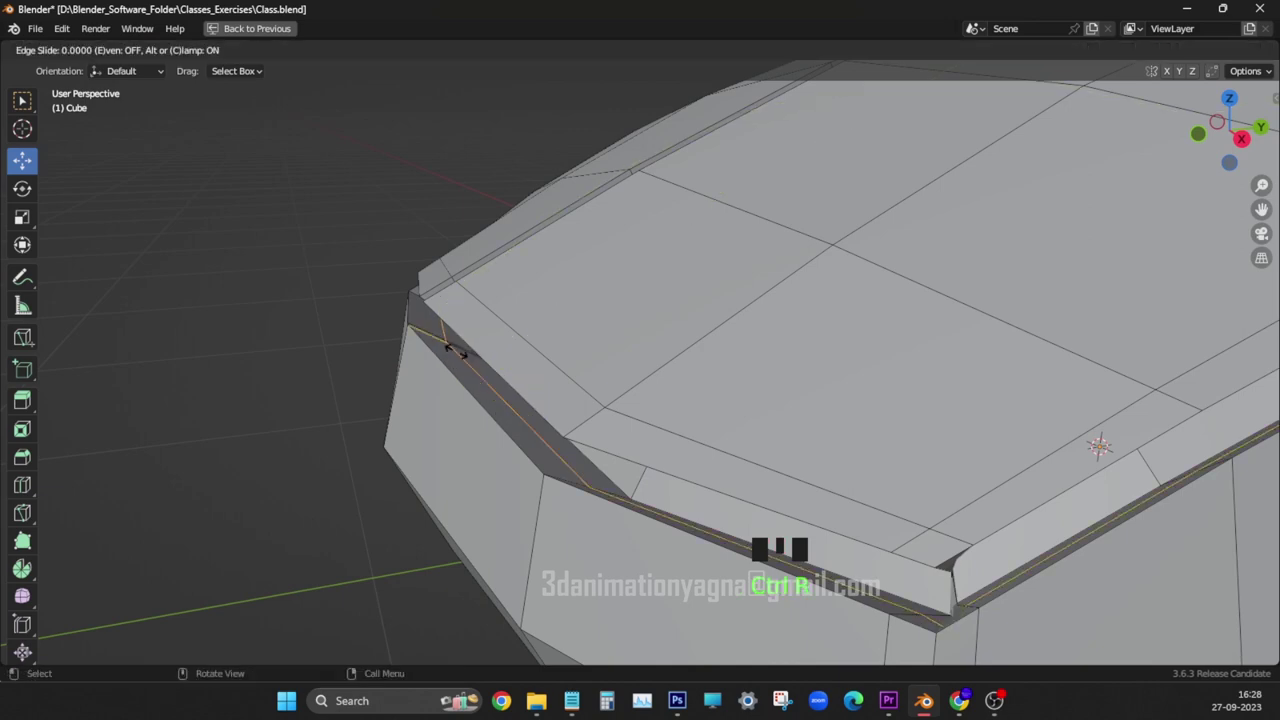
{"action": "right_click", "coordinate": [456, 349]}
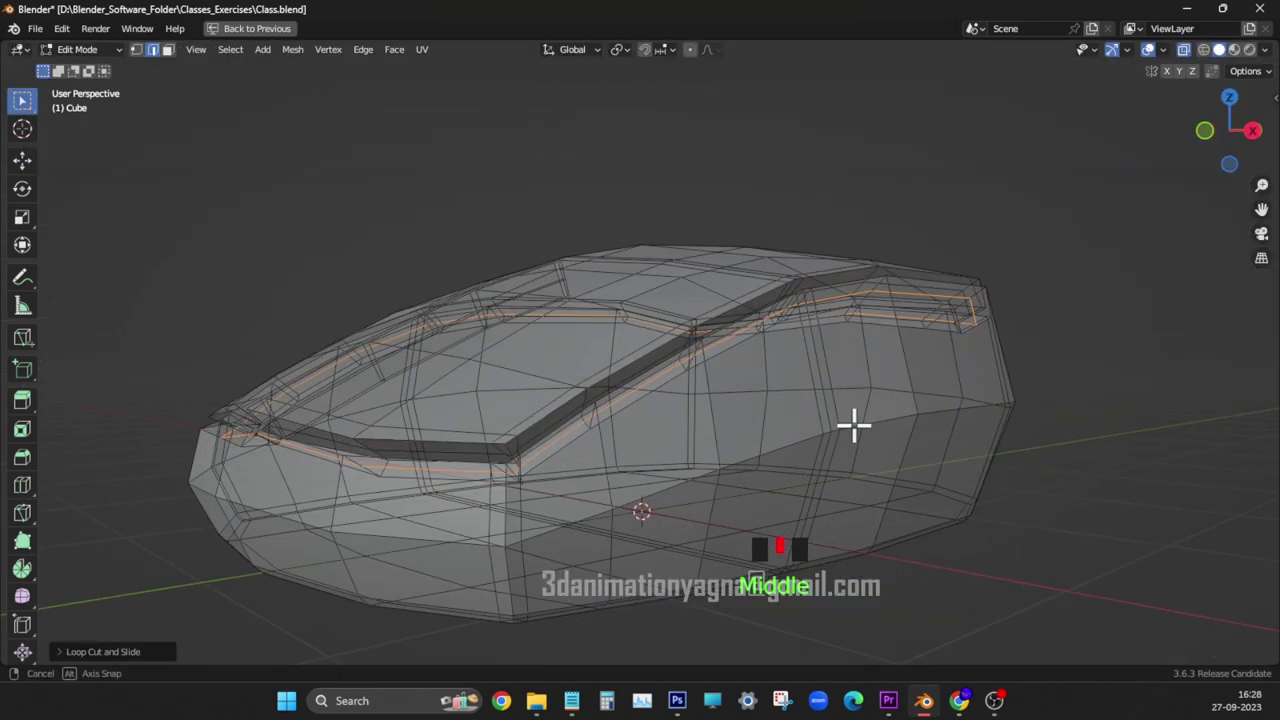
- Add a loop cut around the body's upper side faces, slid up close beneath the rim gap
{"action": "middle_click_drag", "start_coordinate": [854, 426], "coordinate": [943, 338]}
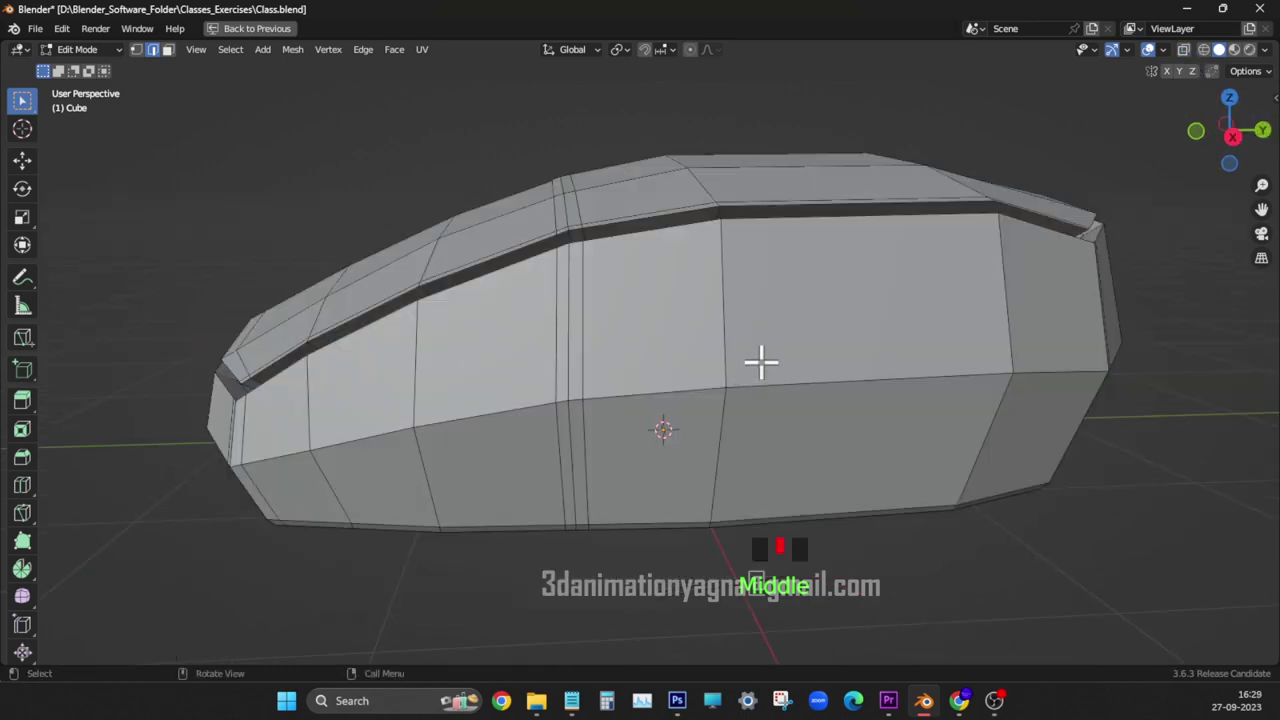
{"action": "key", "text": "ctrl+r"}
{"action": "left_click", "coordinate": [731, 301]}
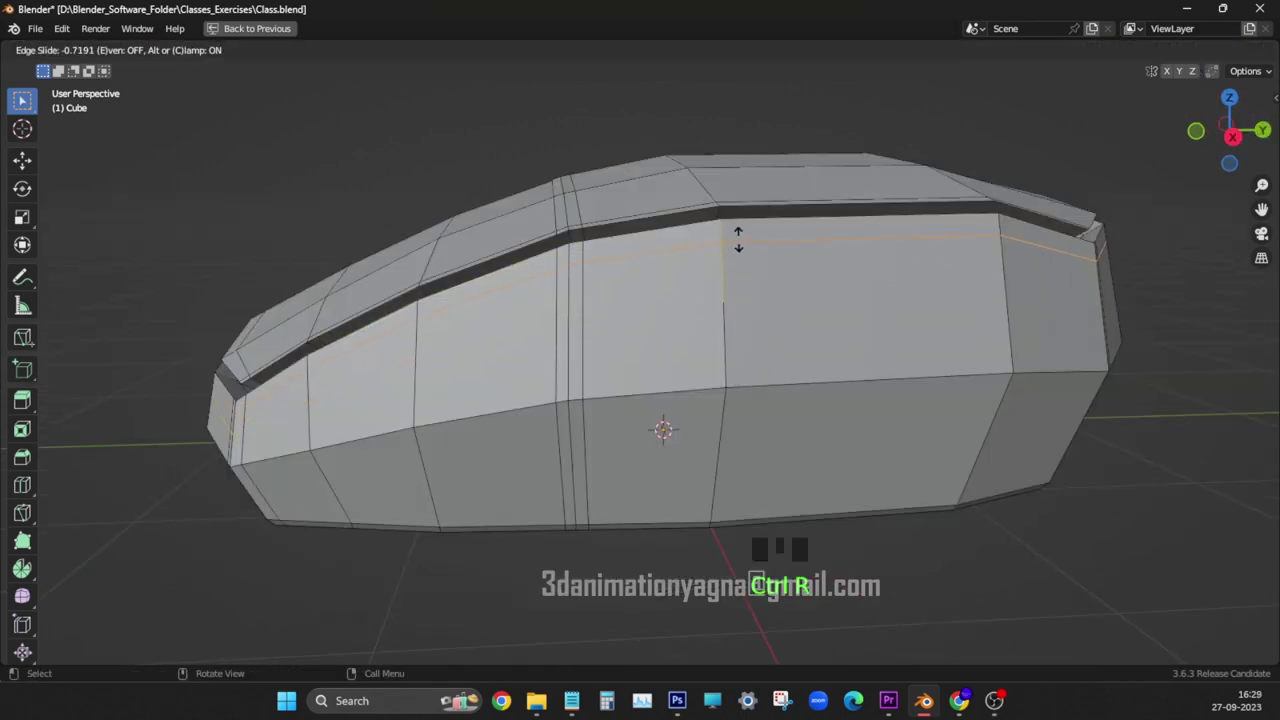
{"action": "left_click", "coordinate": [738, 240]}
- Knife-cut across the two front faces just below the rim gap, joining the side loop's ends through the centre edge
{"action": "middle_click_drag", "start_coordinate": [738, 240], "coordinate": [680, 366]}
{"action": "scroll", "coordinate": [679, 430], "scroll_direction": "up", "scroll_amount": 3}
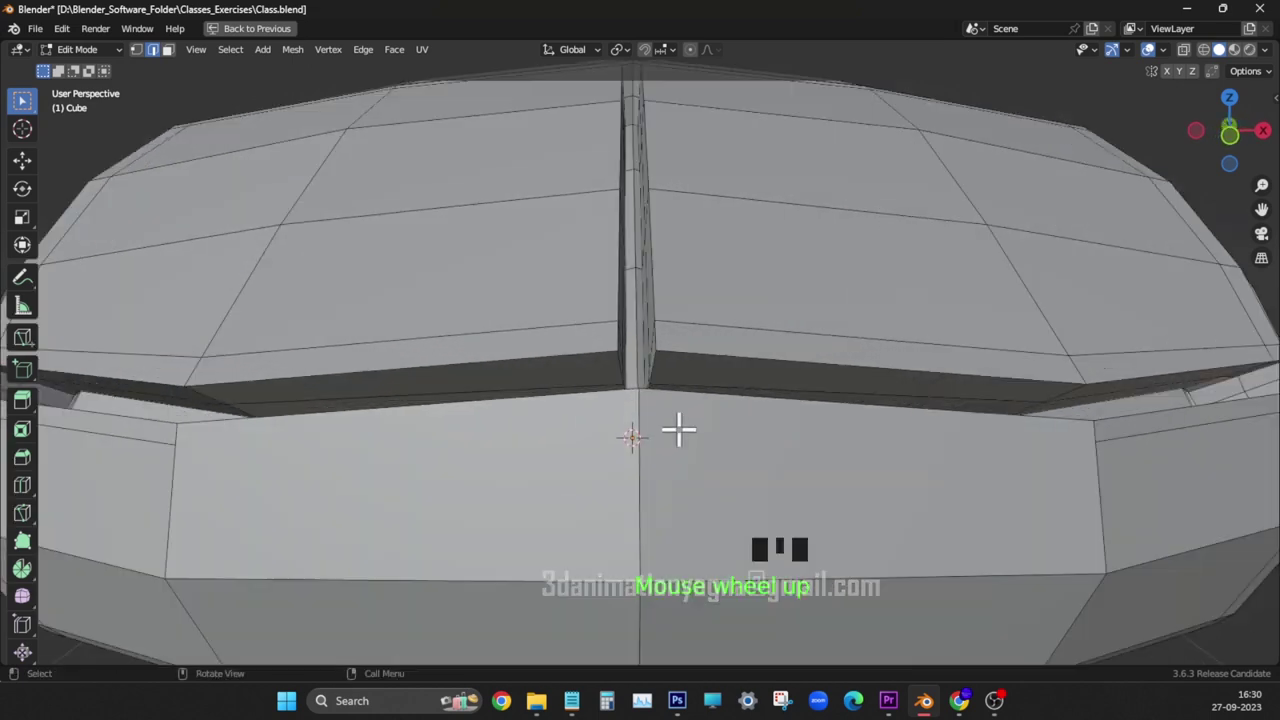
{"action": "left_click", "coordinate": [23, 509]}
{"action": "left_click", "coordinate": [123, 514]}
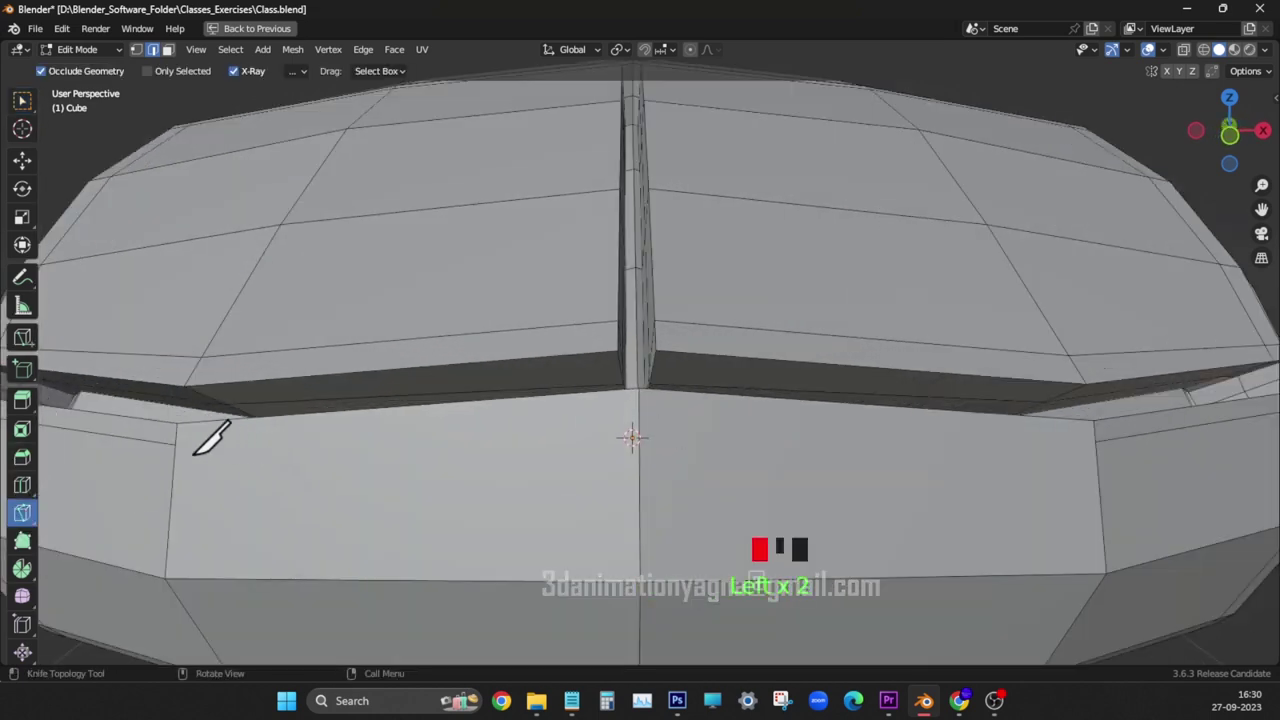
{"action": "left_click", "coordinate": [176, 445]}
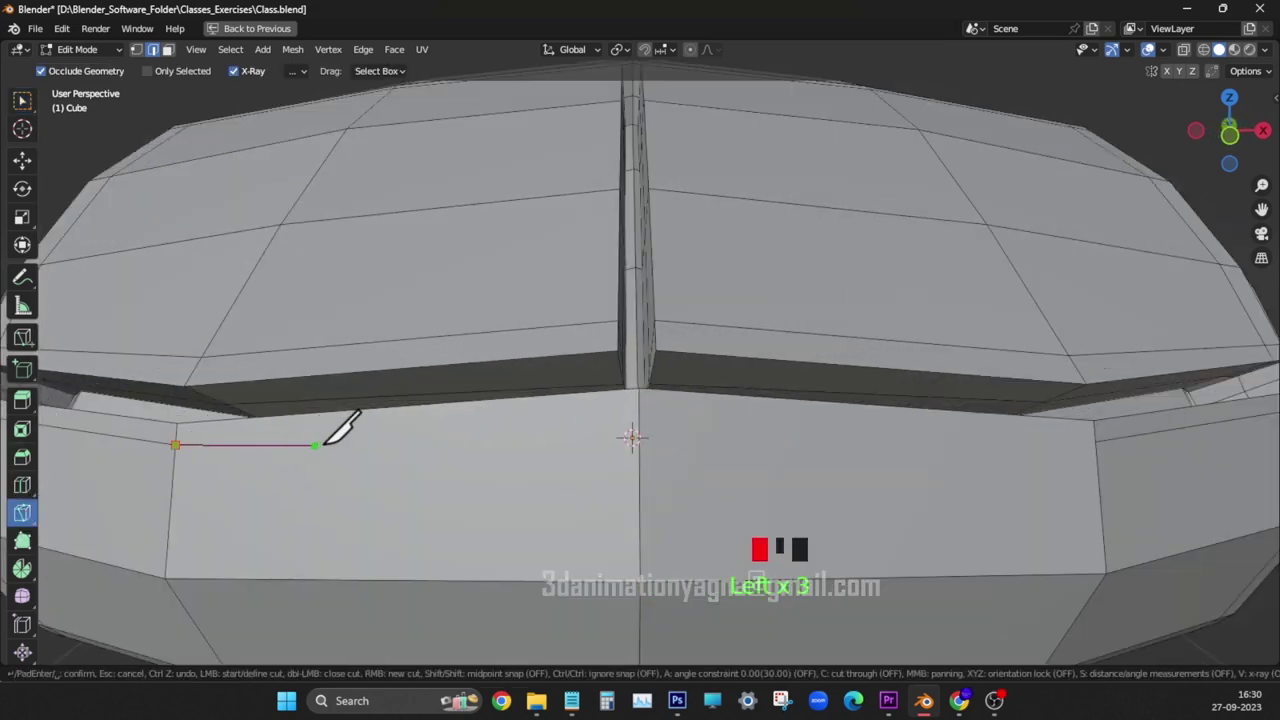
{"action": "left_click", "coordinate": [638, 423]}
{"action": "left_click", "coordinate": [1098, 441]}
{"action": "key", "text": "Return"}
- Deselect everything, return to Object Mode in the full layout and show the mouse body's modifier properties
{"action": "key", "text": "alt+a"}
{"action": "key", "text": "w"}
{"action": "scroll", "coordinate": [1060, 475], "scroll_direction": "down", "scroll_amount": 3}
{"action": "middle_click_drag", "start_coordinate": [1042, 475], "coordinate": [1037, 449]}
{"action": "scroll", "coordinate": [912, 485], "scroll_direction": "down", "scroll_amount": 3}
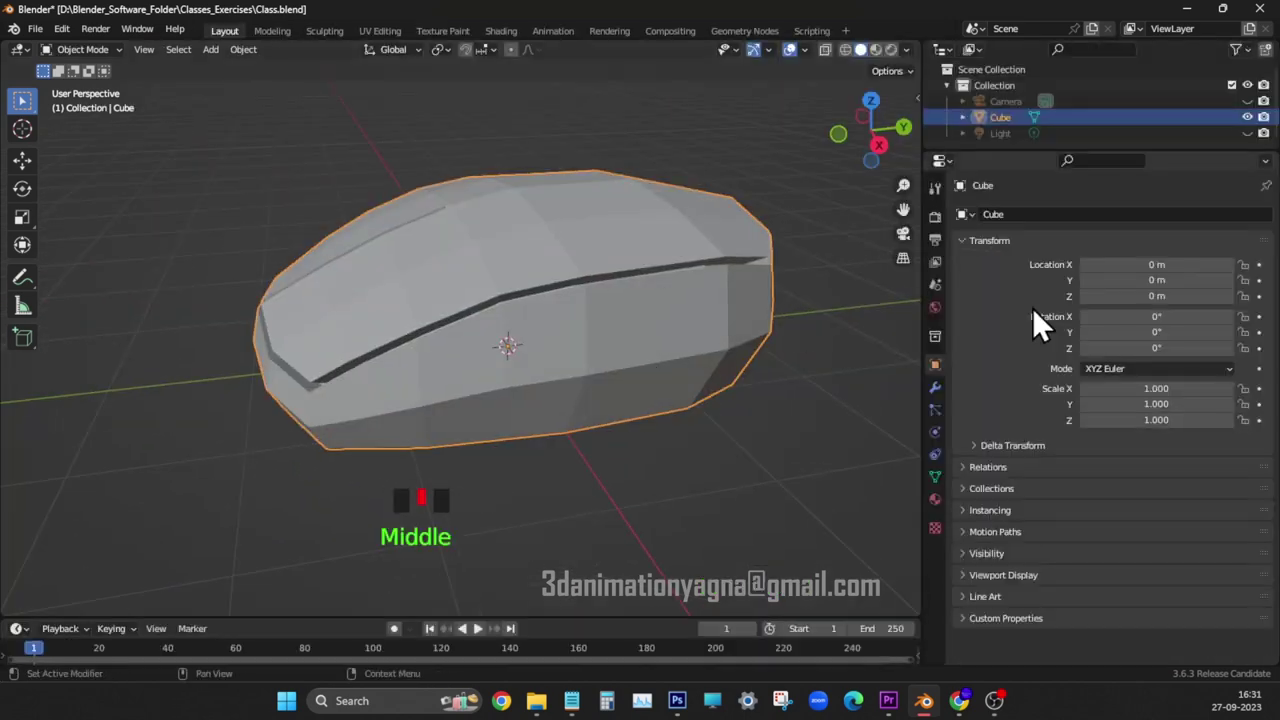
{"action": "key", "text": "ctrl+Tab"}
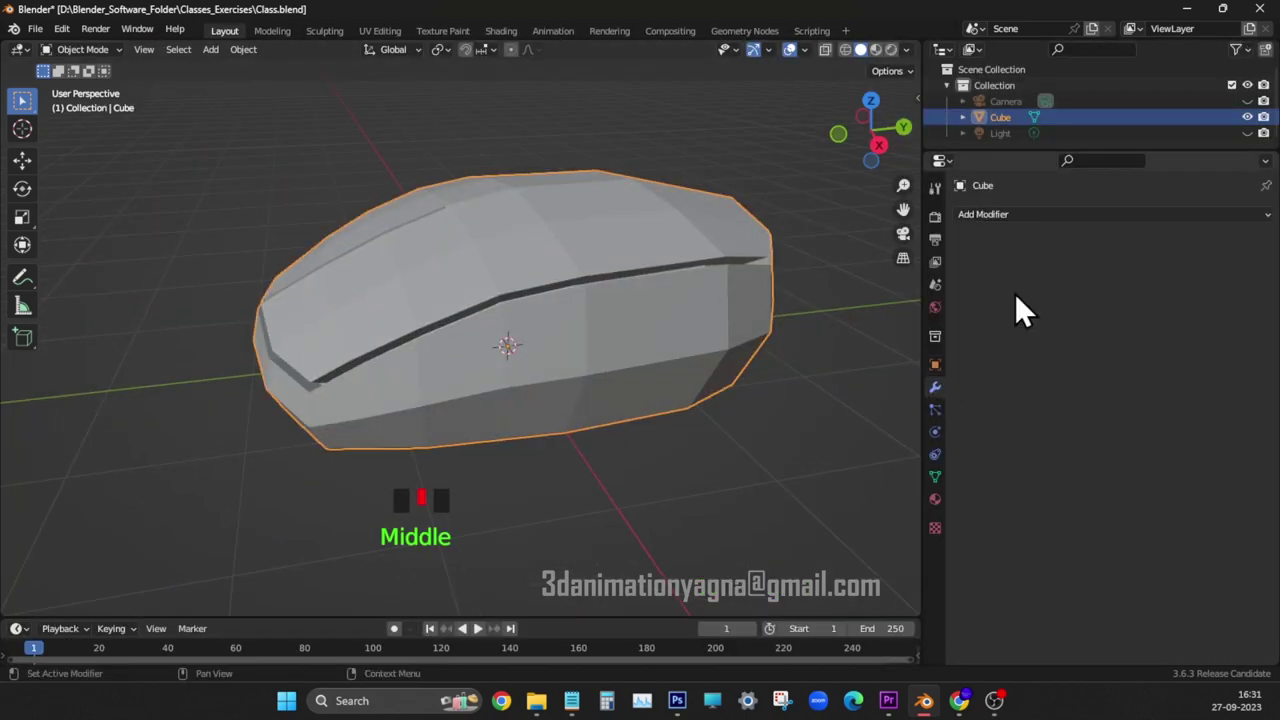
- Add a Subdivision Surface modifier to the mouse body, widen the properties area, and set the viewport level to 3
{"action": "left_click", "coordinate": [1031, 213]}
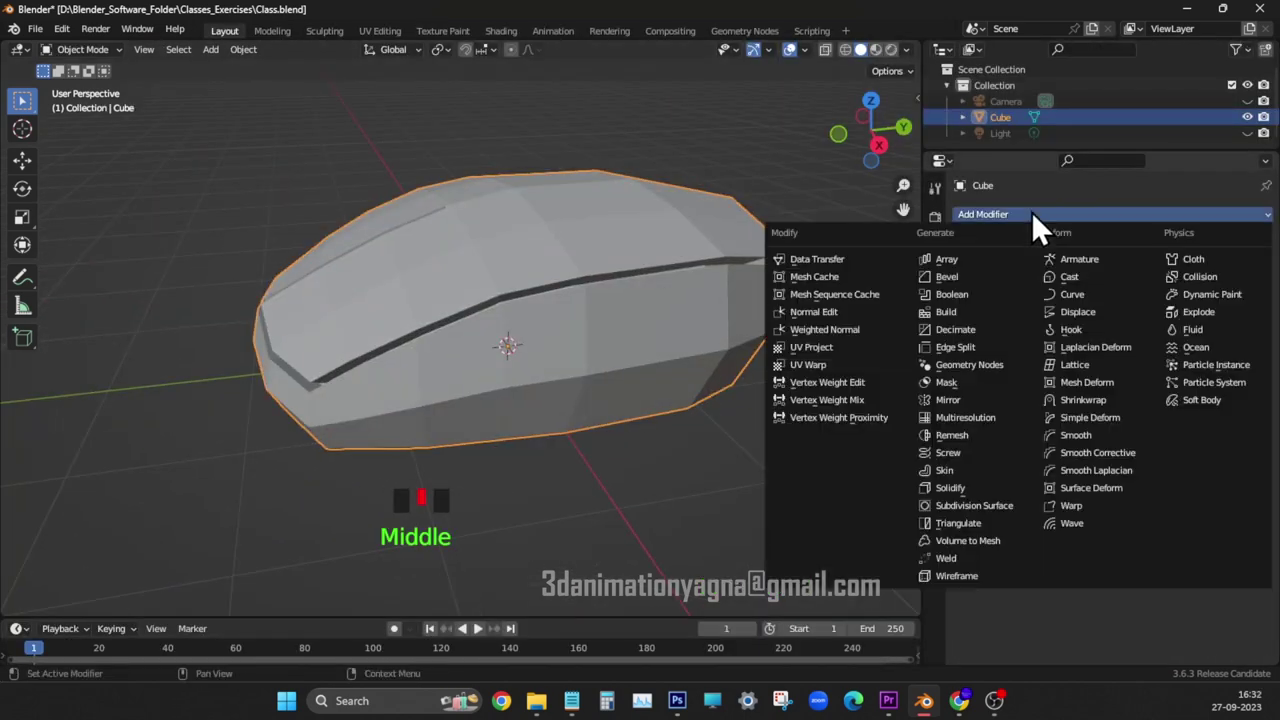
{"action": "left_click", "coordinate": [1020, 505]}
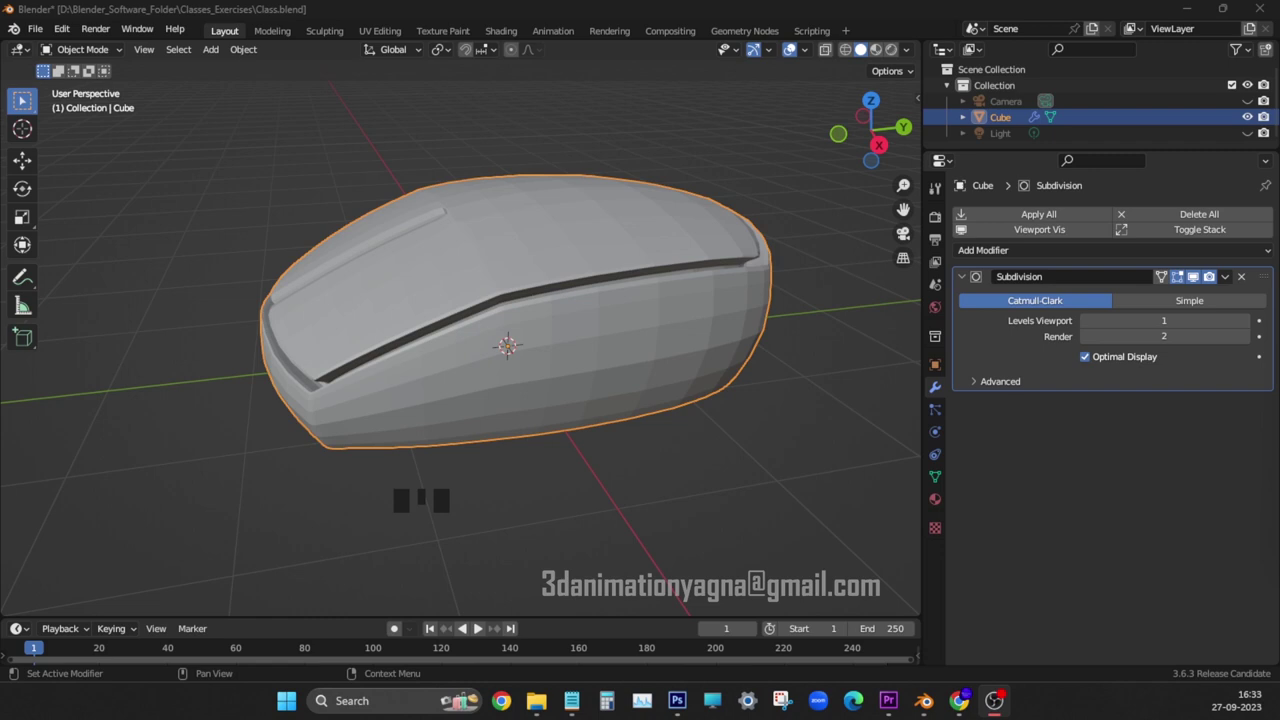
{"action": "left_click", "coordinate": [913, 343]}
{"action": "left_click_drag", "start_coordinate": [920, 343], "coordinate": [857, 340]}
{"action": "left_click", "coordinate": [709, 315]}
{"action": "left_click", "coordinate": [1245, 321]}
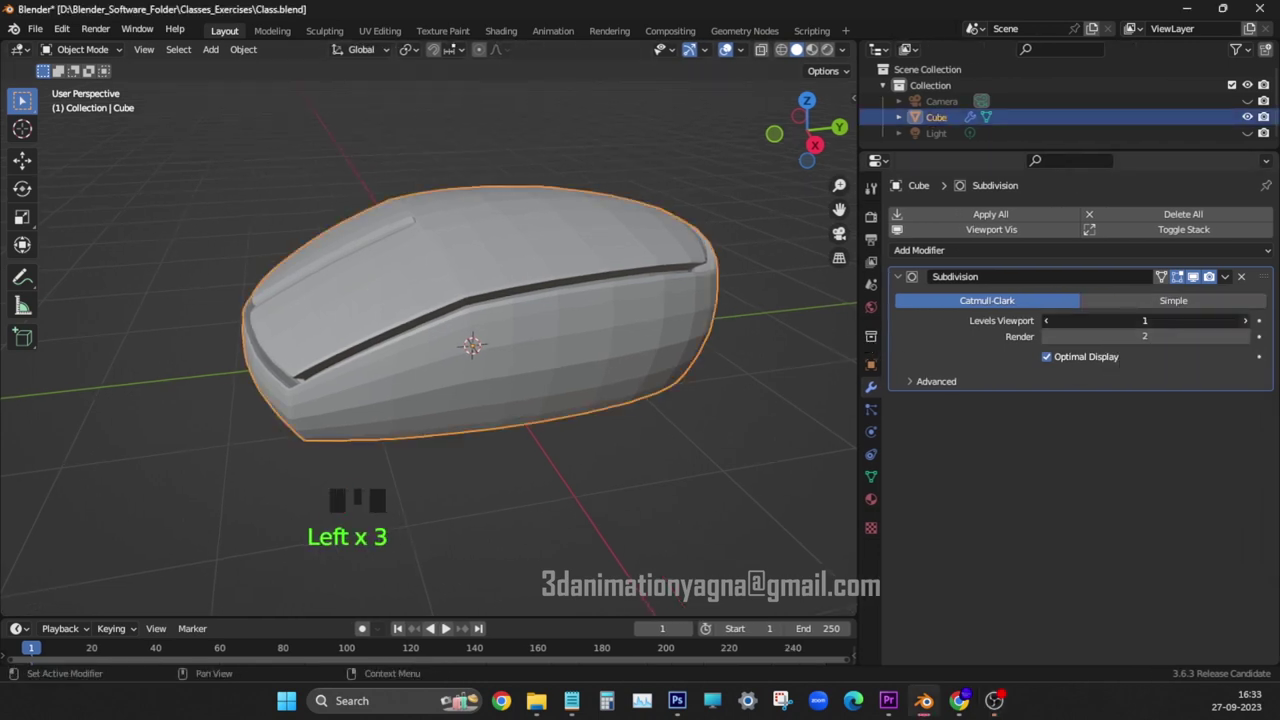
{"action": "left_click", "coordinate": [1245, 320]}
{"action": "left_click", "coordinate": [1245, 320]}
{"action": "scroll", "coordinate": [583, 380], "scroll_direction": "up", "scroll_amount": 2}
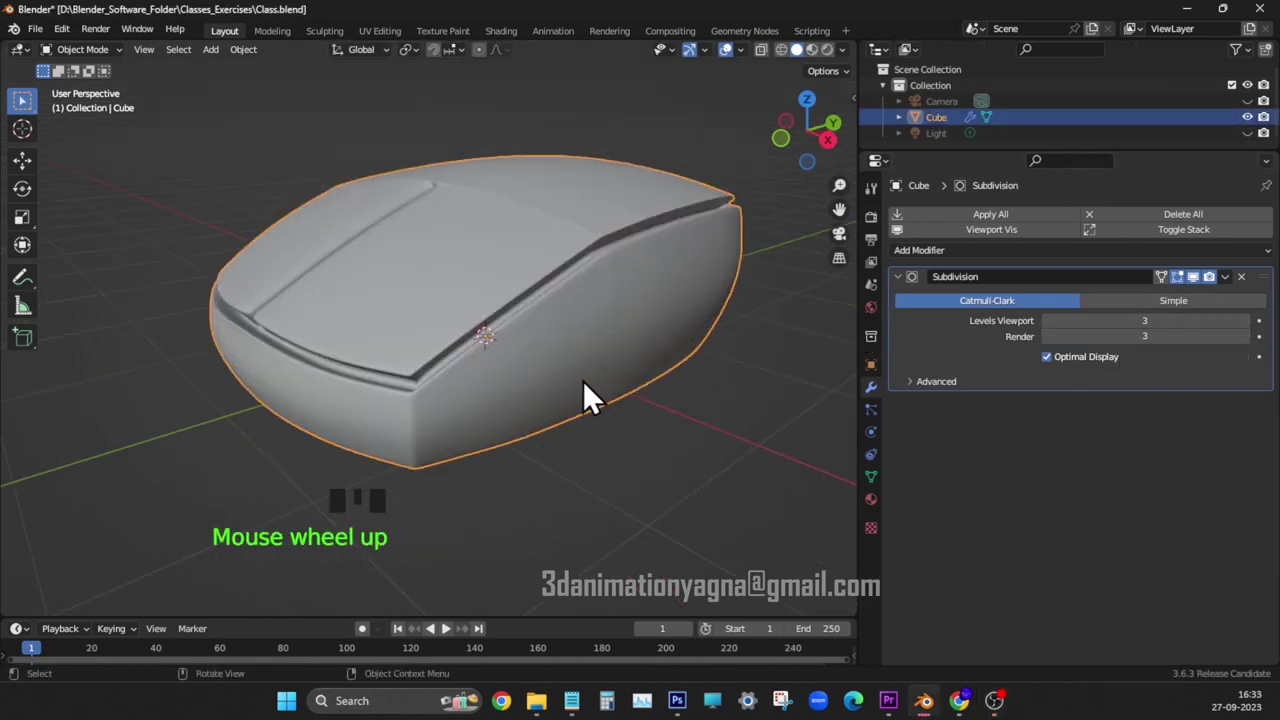
- Shade the mouse body smooth and apply its Subdivision modifier to the mesh
{"action": "right_click", "coordinate": [539, 221]}
{"action": "left_click", "coordinate": [541, 233]}
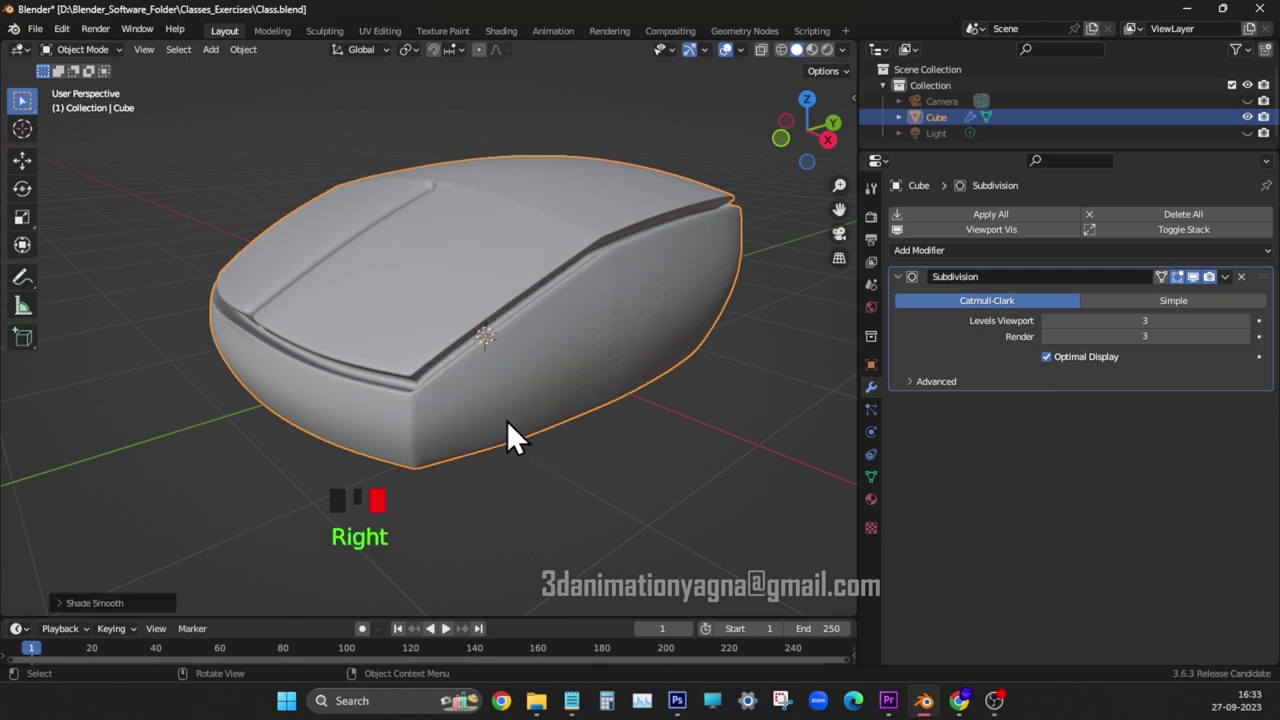
{"action": "middle_click_drag", "start_coordinate": [507, 421], "coordinate": [452, 380]}
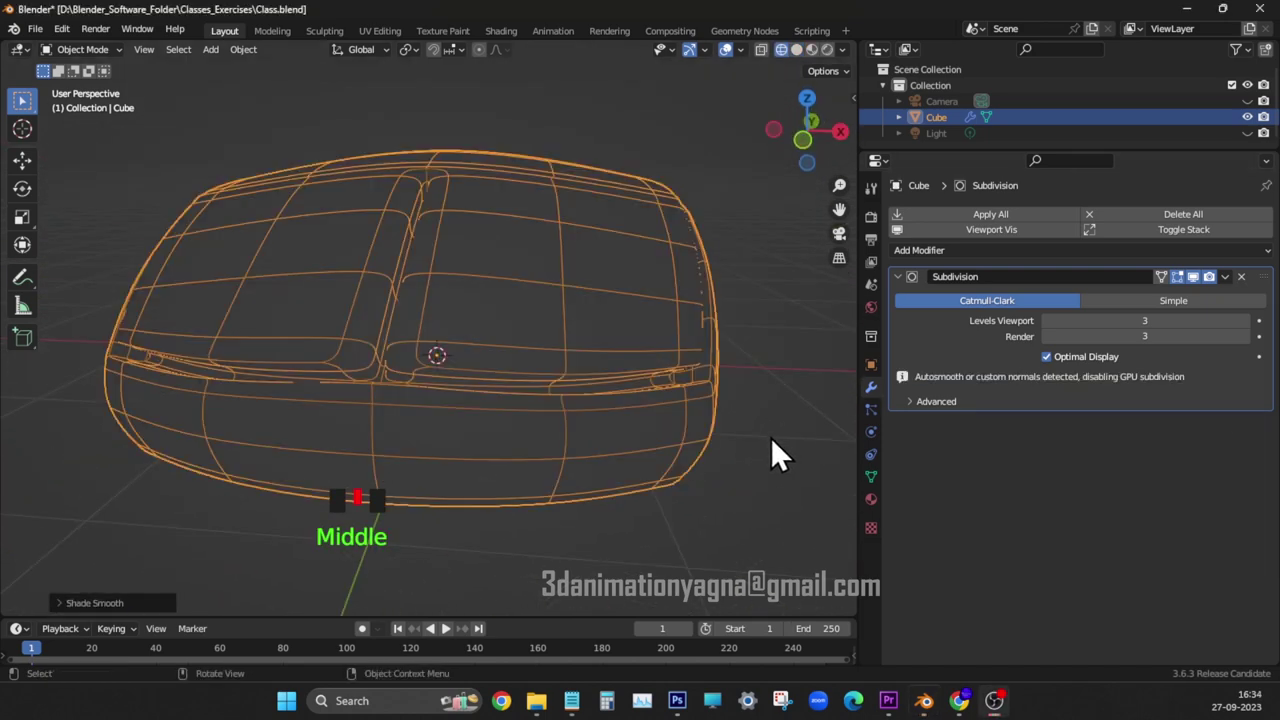
{"action": "middle_click_drag", "start_coordinate": [771, 437], "coordinate": [745, 436]}
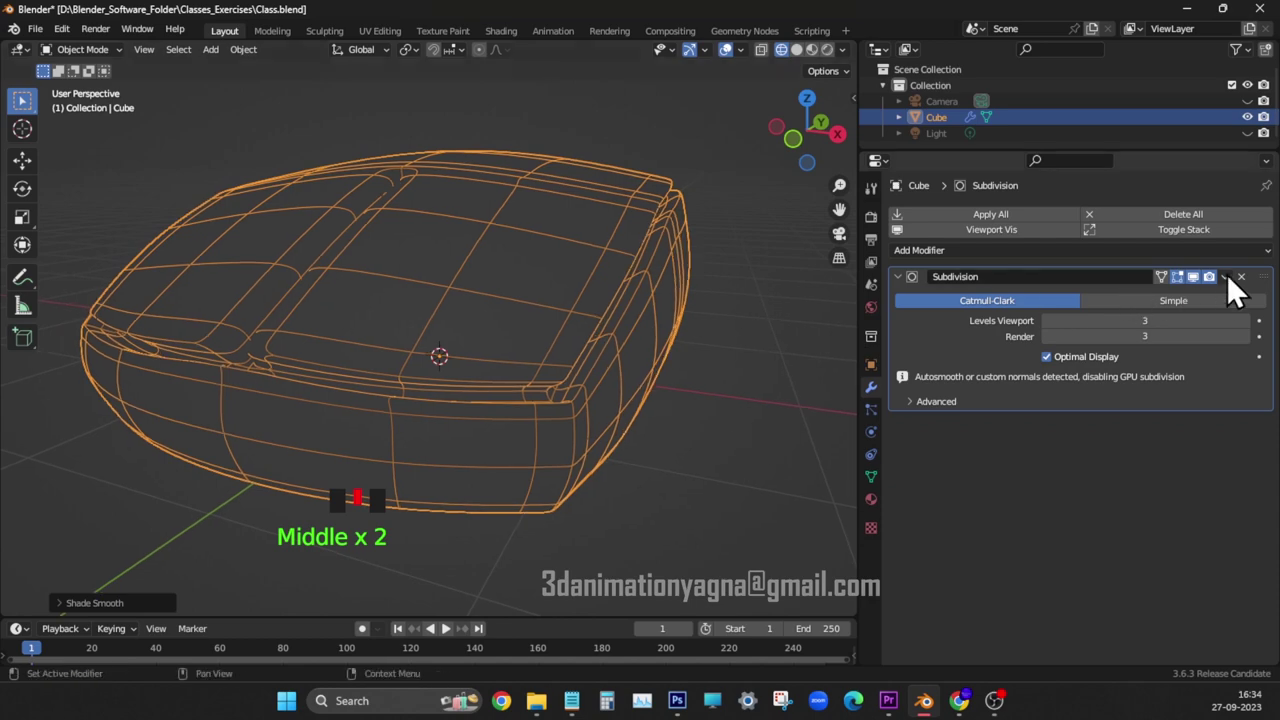
{"action": "left_click", "coordinate": [1225, 276]}
{"action": "left_click", "coordinate": [1219, 296]}
- Add a mesh cylinder at the centre of the mouse body and rotate it 90° so its axis runs along X
{"action": "middle_click_drag", "start_coordinate": [420, 460], "coordinate": [493, 433]}
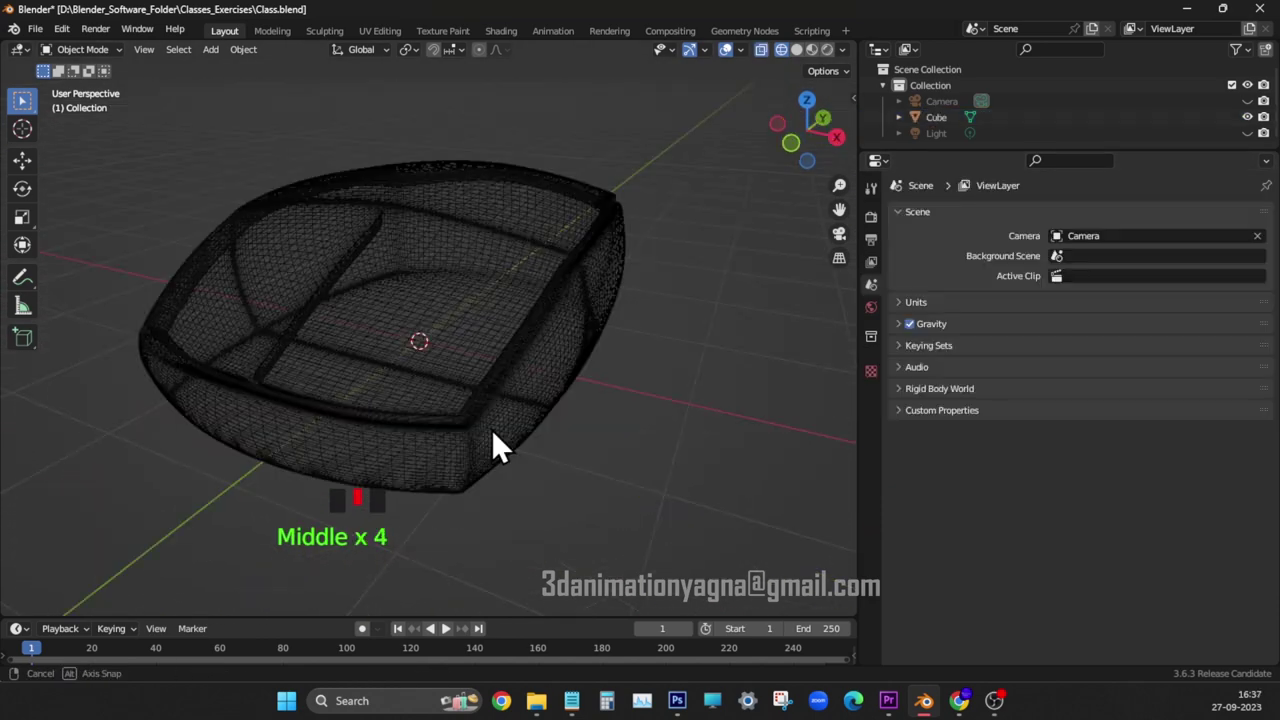
{"action": "left_click", "coordinate": [212, 52]}
{"action": "mouse_move", "coordinate": [240, 68]}
{"action": "left_click", "coordinate": [398, 147]}
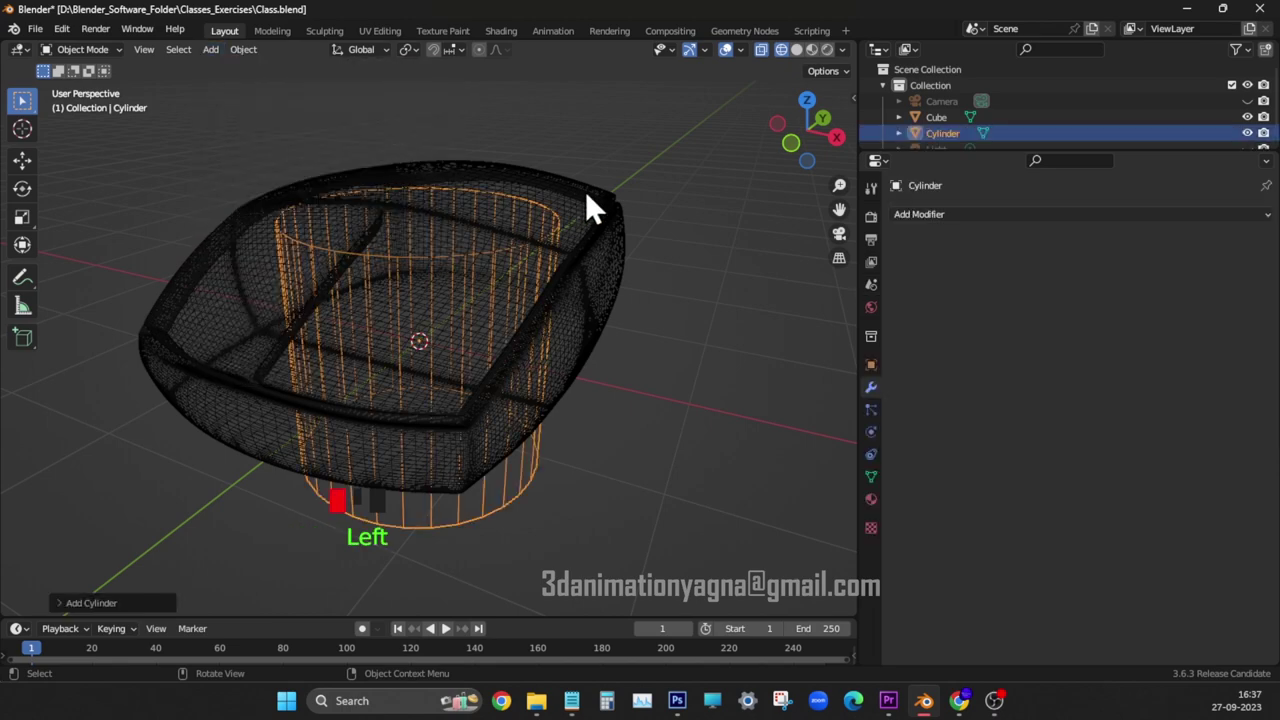
{"action": "left_click", "coordinate": [23, 189]}
{"action": "left_click_drag", "start_coordinate": [492, 213], "coordinate": [510, 224]}
{"action": "type", "text": "90"}
- Scale the cylinder down to a thin wheel and move it into the groove between the front buttons, adjusting its thickness along X
{"action": "left_click", "coordinate": [27, 218]}
{"action": "left_click_drag", "start_coordinate": [582, 379], "coordinate": [474, 354]}
{"action": "left_click_drag", "start_coordinate": [530, 182], "coordinate": [453, 293]}
{"action": "key", "text": "KP_3"}
{"action": "left_click", "coordinate": [23, 161]}
{"action": "mouse_move", "coordinate": [514, 447]}
{"action": "left_mouse_down"}
{"action": "mouse_move", "coordinate": [453, 388]}
{"action": "mouse_move", "coordinate": [383, 363]}
{"action": "left_mouse_up"}
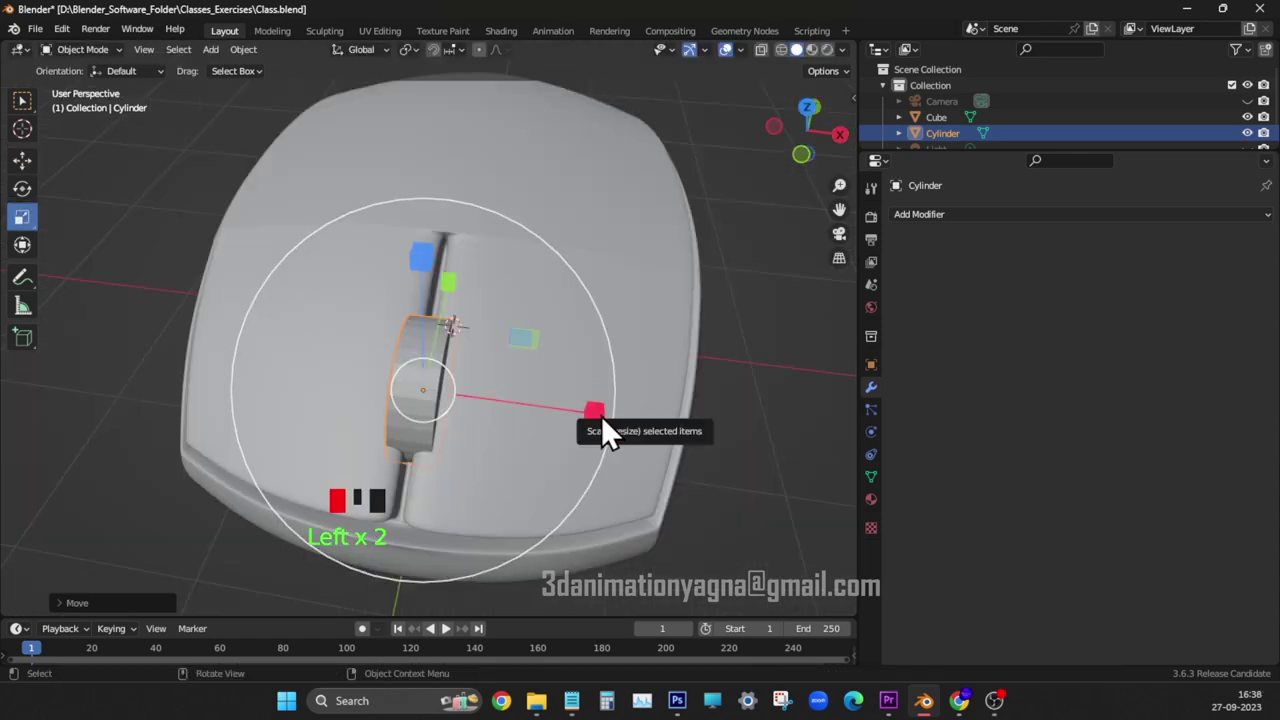
{"action": "left_click_drag", "start_coordinate": [601, 415], "coordinate": [634, 420]}
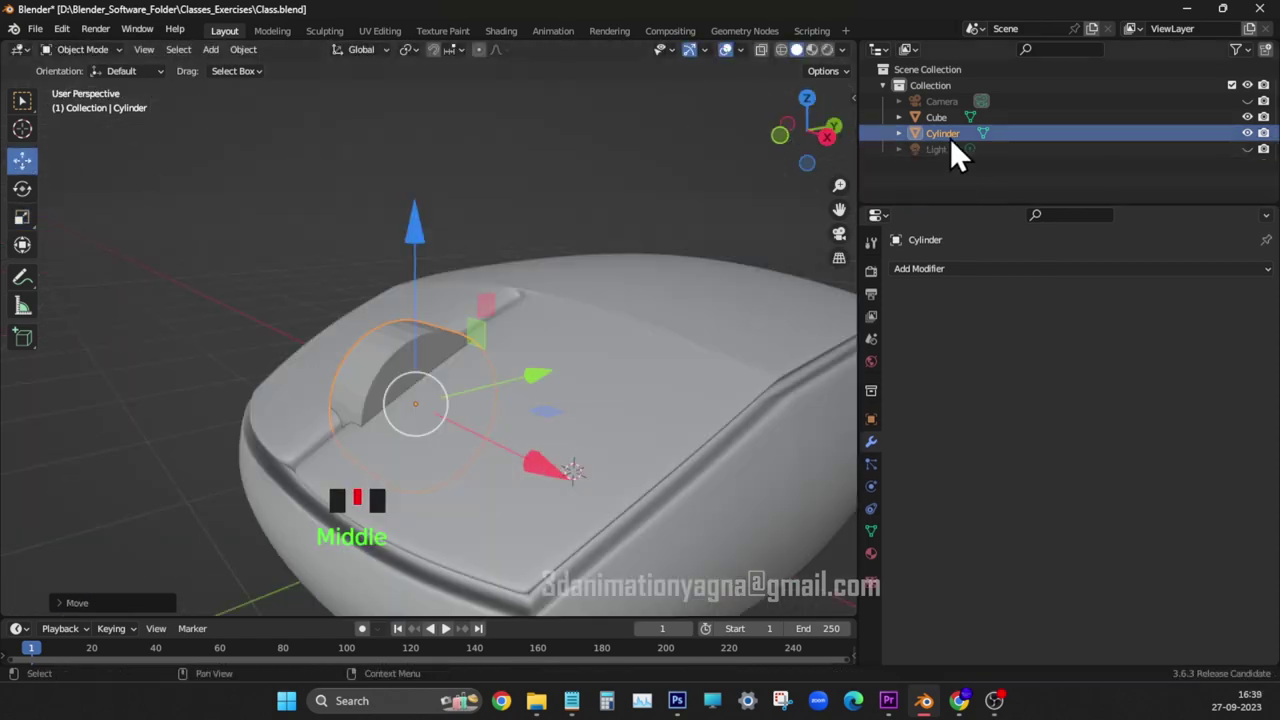
- Rename the cylinder as "scroller wheel"
{"action": "double_click", "coordinate": [945, 133]}
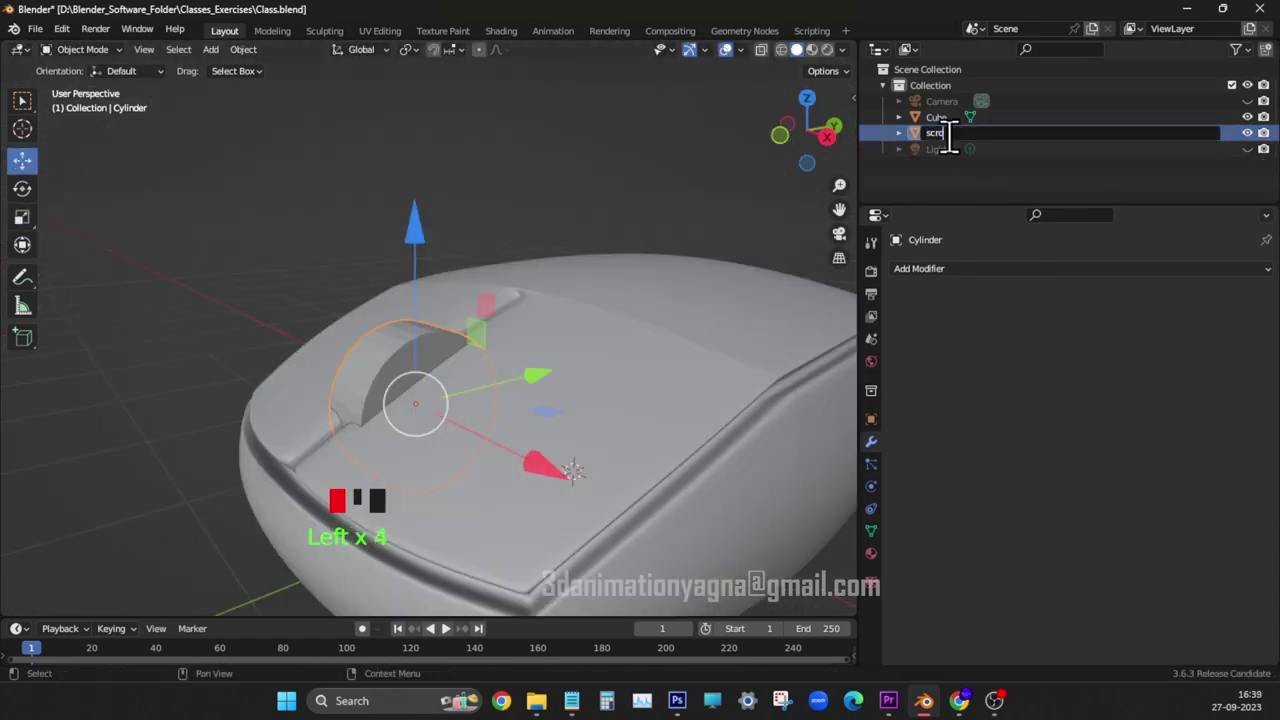
{"action": "type", "text": "scroller wheel"}
{"action": "key", "text": "Return"}
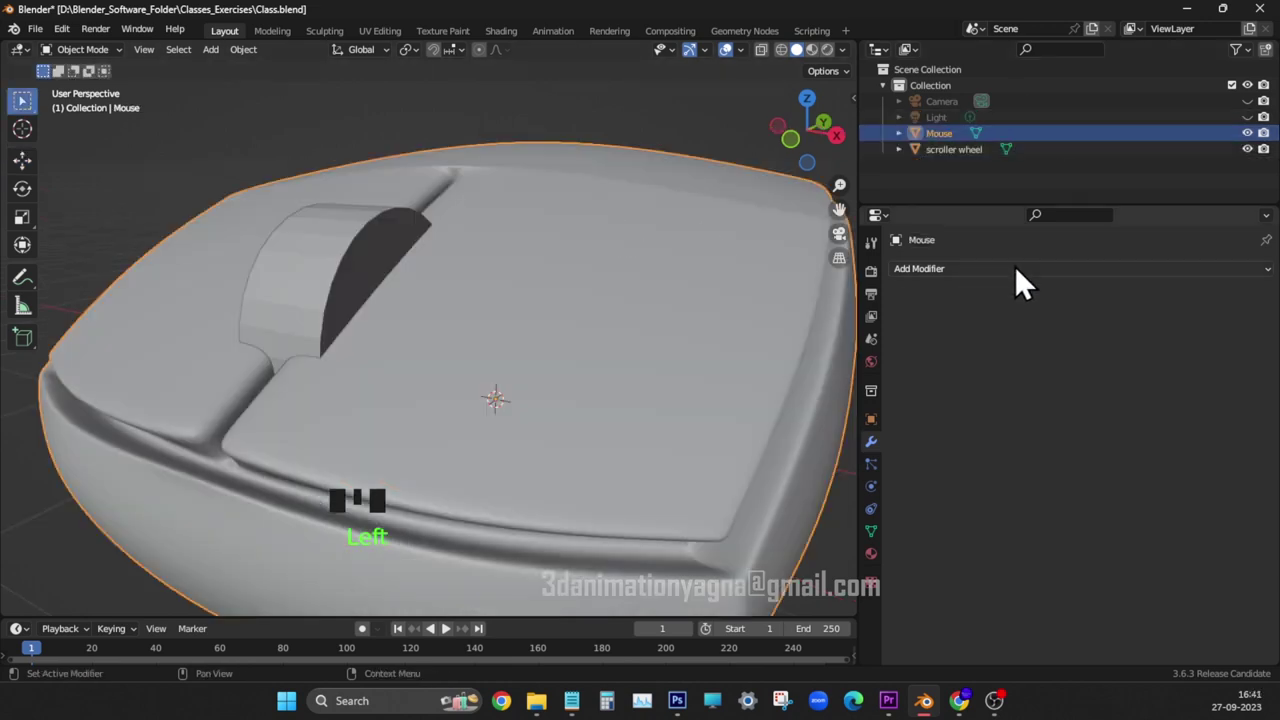
- Add a Boolean modifier to the Mouse object, using Difference with the scroller wheel as its operand
{"action": "left_click", "coordinate": [1015, 266]}
{"action": "left_click", "coordinate": [995, 347]}
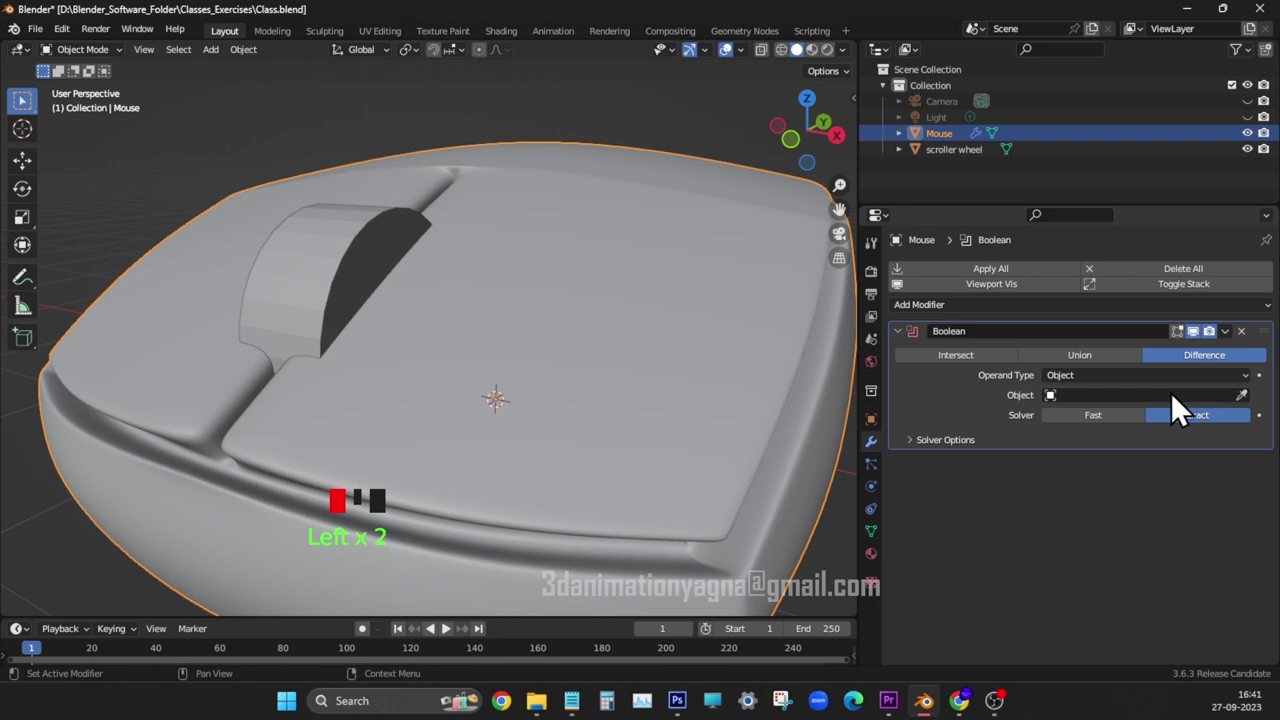
{"action": "left_click", "coordinate": [1171, 394]}
{"action": "left_click", "coordinate": [1151, 417]}
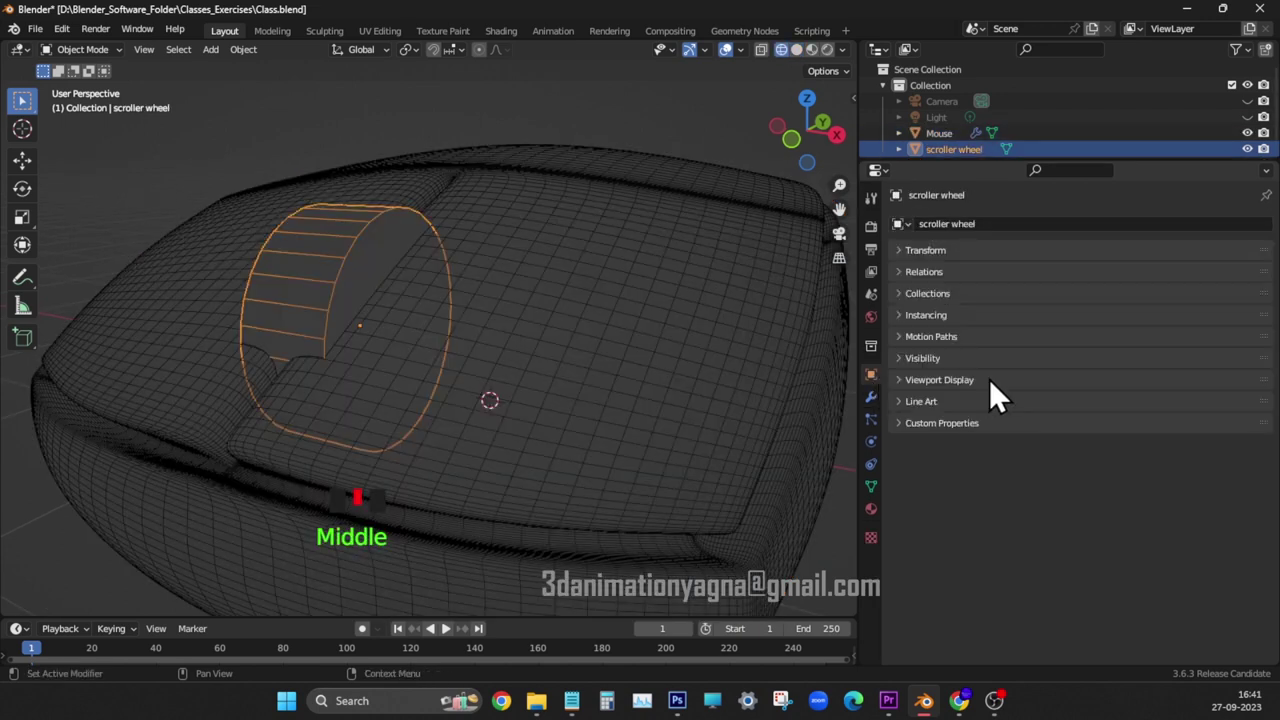
- Try displaying the scroller wheel as Bounds in the viewport to inspect the cut, and switch its display type again
{"action": "left_click", "coordinate": [989, 379]}
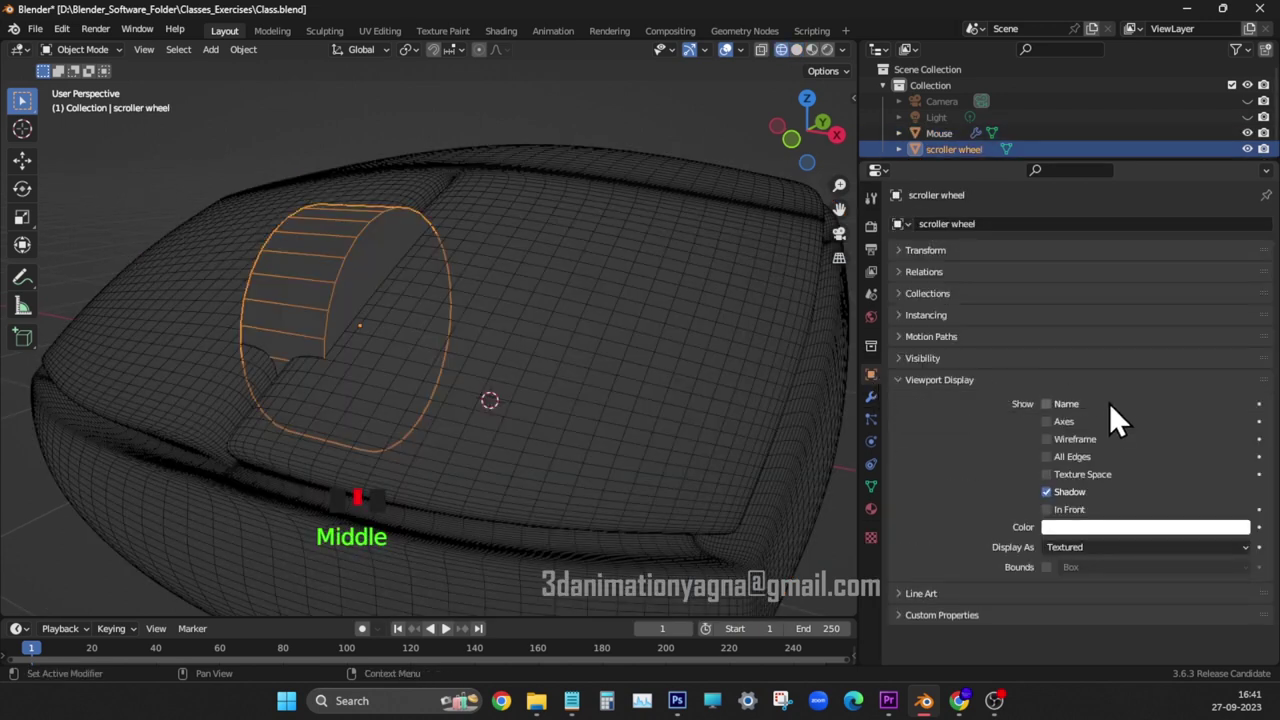
{"action": "left_click", "coordinate": [1087, 550]}
{"action": "left_click", "coordinate": [1091, 566]}
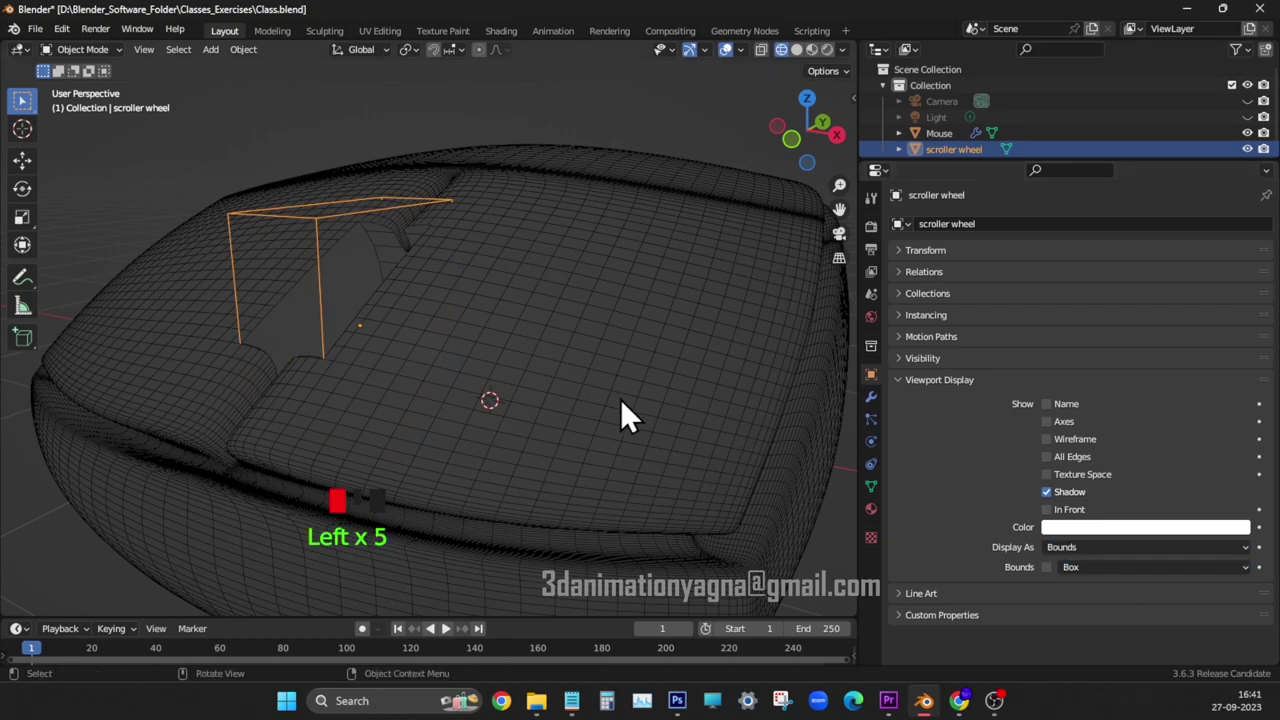
{"action": "middle_click_drag", "start_coordinate": [620, 403], "coordinate": [590, 455]}
{"action": "left_click", "coordinate": [1157, 547]}
{"action": "left_click", "coordinate": [1113, 583]}
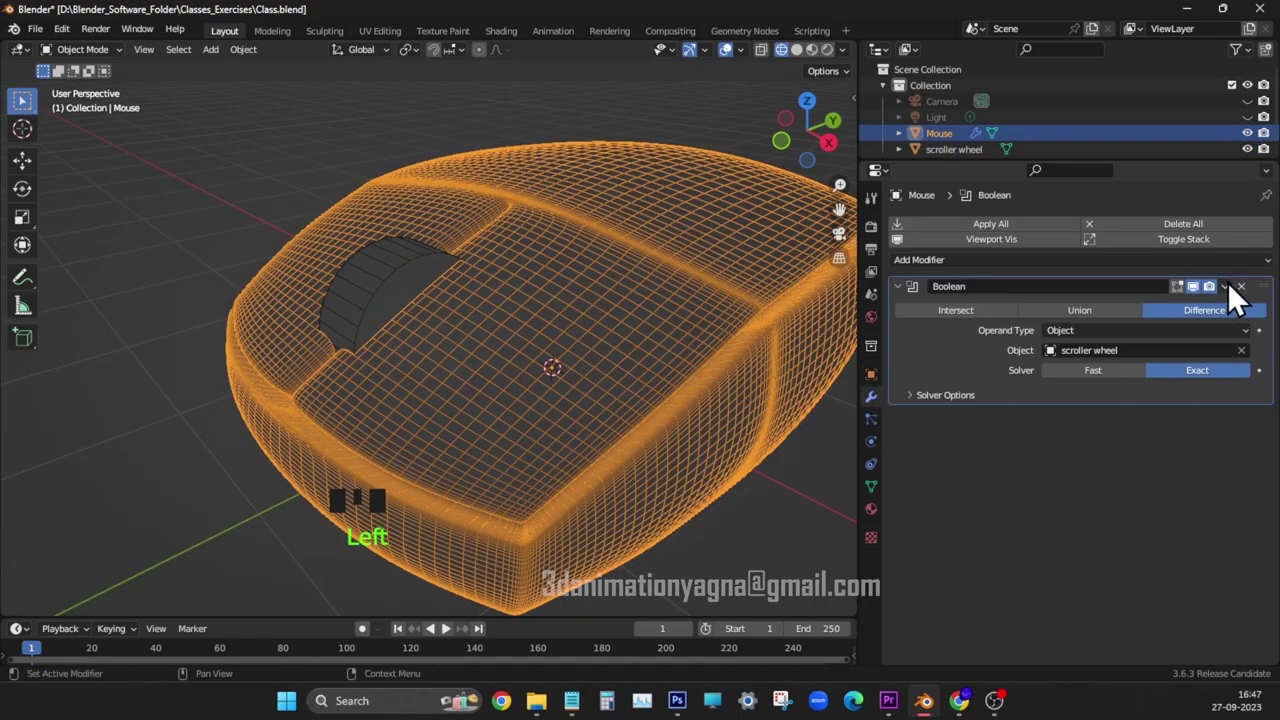
- Apply the Mouse's Boolean modifier and scale the scroller wheel to about 0.9, adjusting its width along X for clearance in the slot
{"action": "left_click", "coordinate": [1225, 286]}
{"action": "left_click", "coordinate": [1204, 305]}
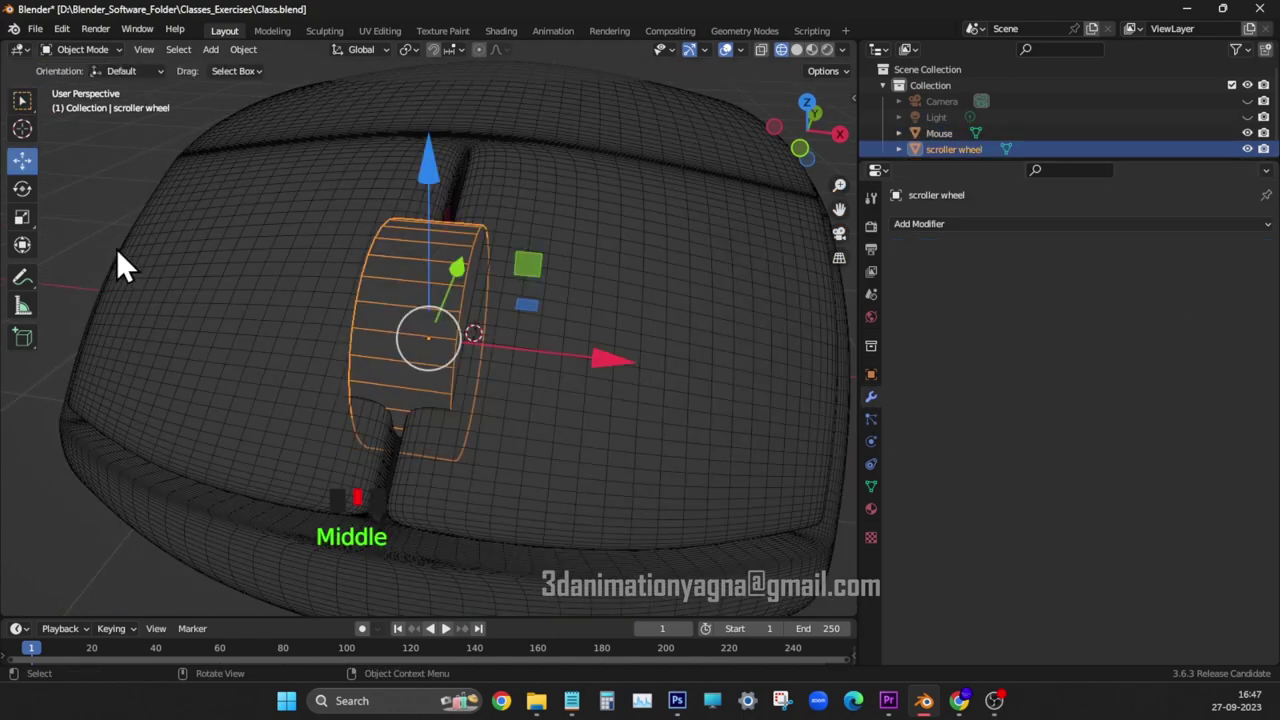
{"action": "left_click", "coordinate": [22, 216]}
{"action": "left_click_drag", "start_coordinate": [603, 352], "coordinate": [545, 357]}
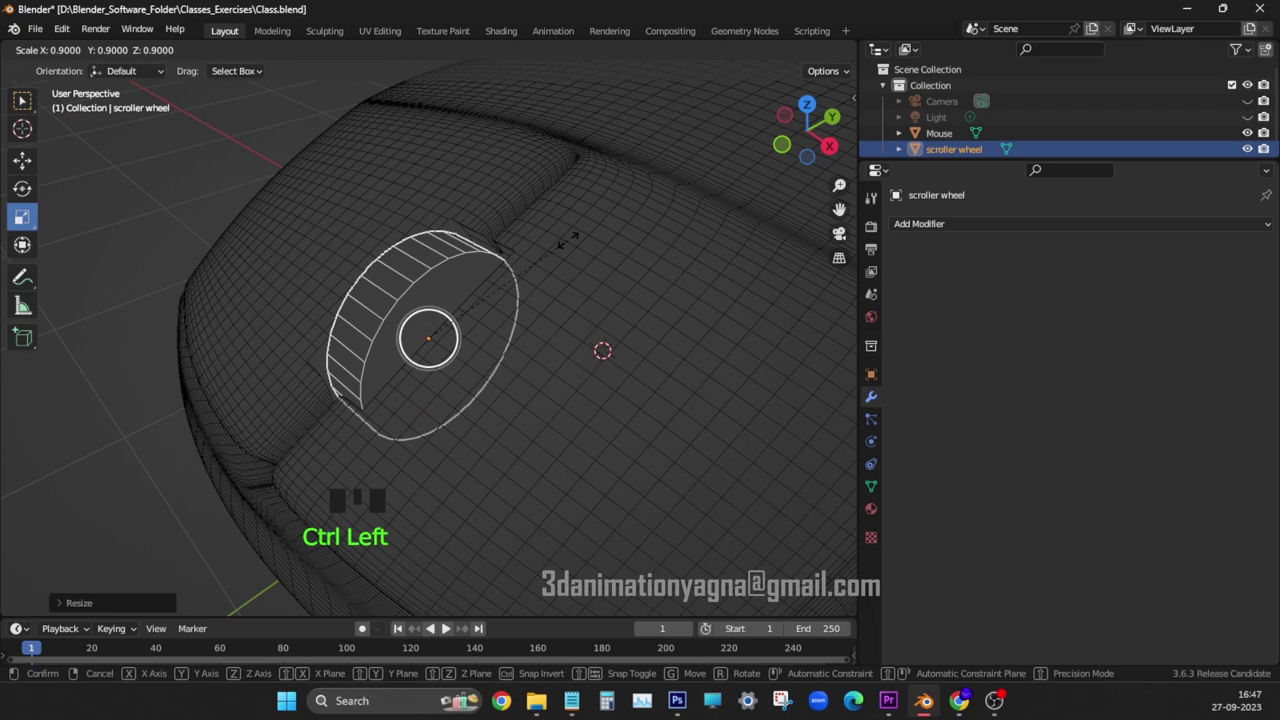
{"action": "left_click_drag", "start_coordinate": [567, 240], "coordinate": [583, 225]}
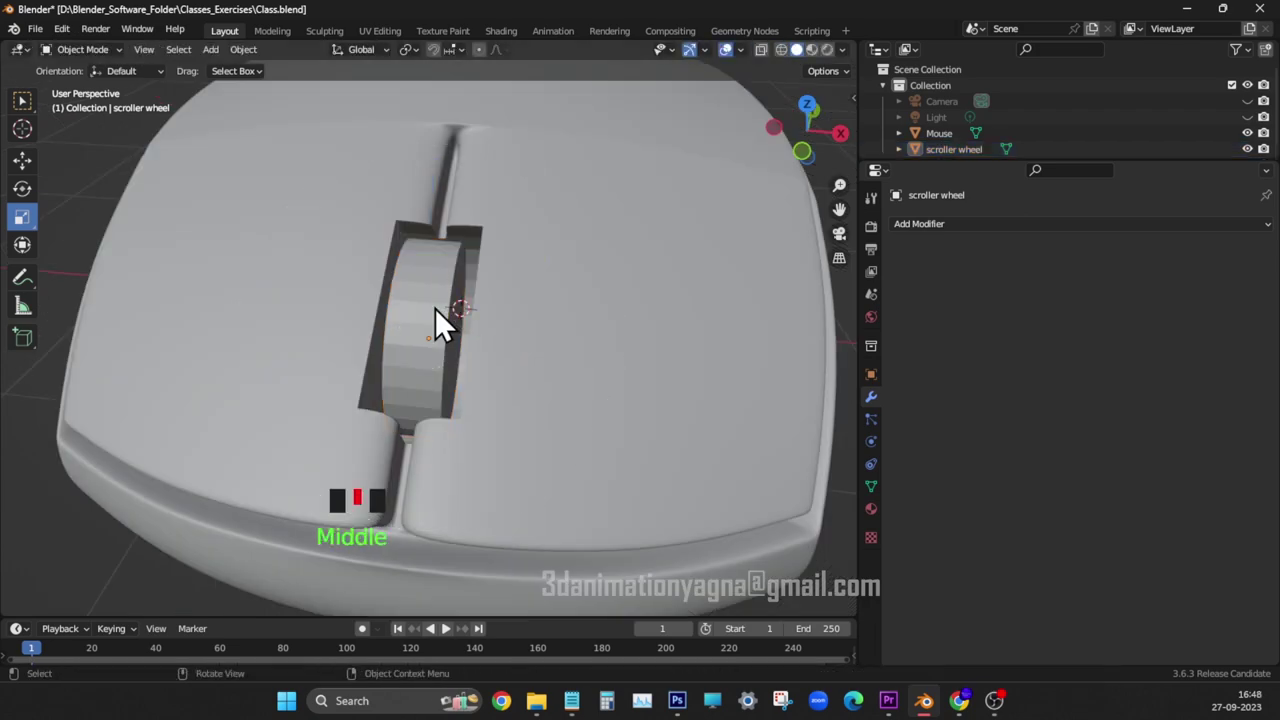
{"action": "left_click_drag", "start_coordinate": [598, 355], "coordinate": [645, 354]}
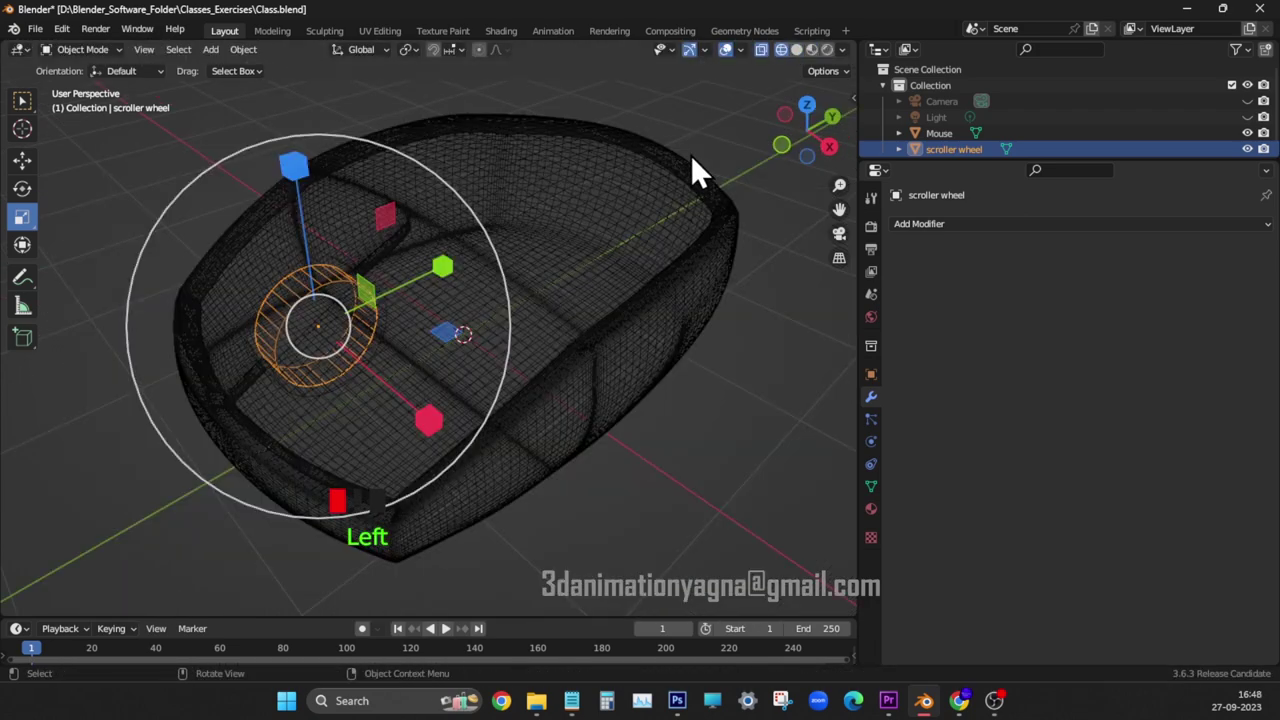
- Apply all transforms to the scroller wheel and set its origin to its geometry
{"action": "key", "text": "ctrl+a"}
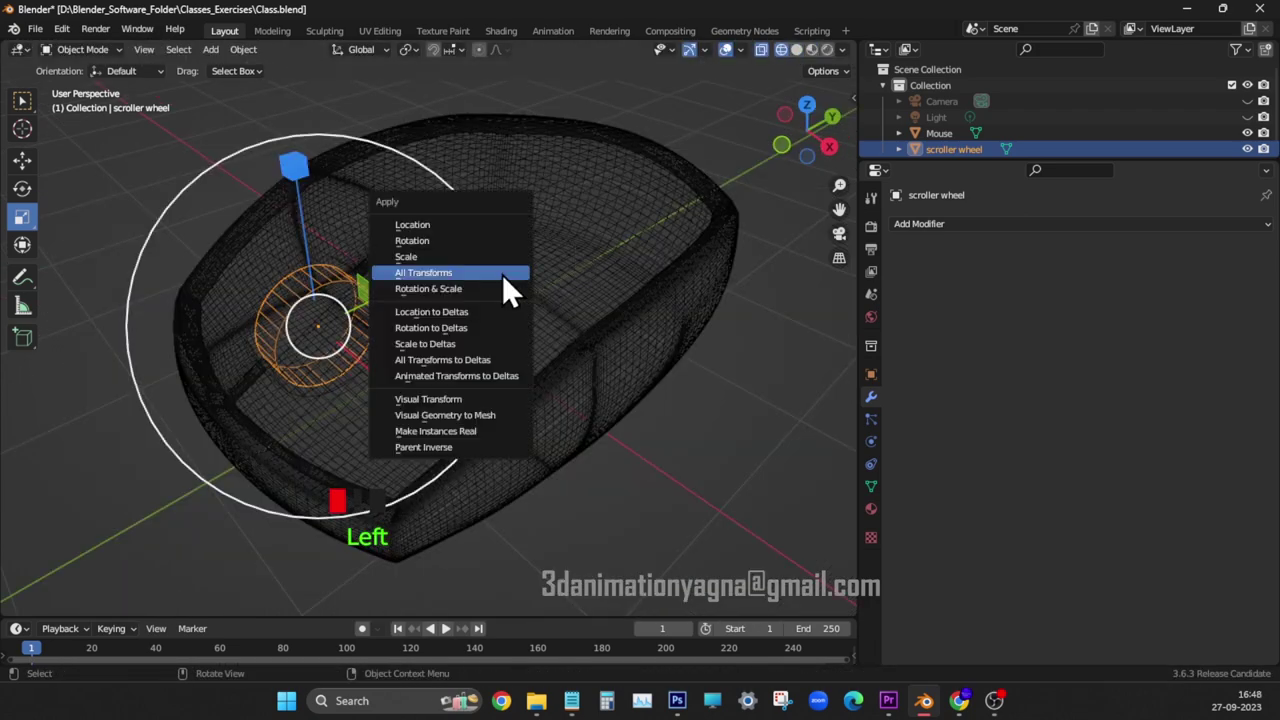
{"action": "left_click", "coordinate": [502, 273]}
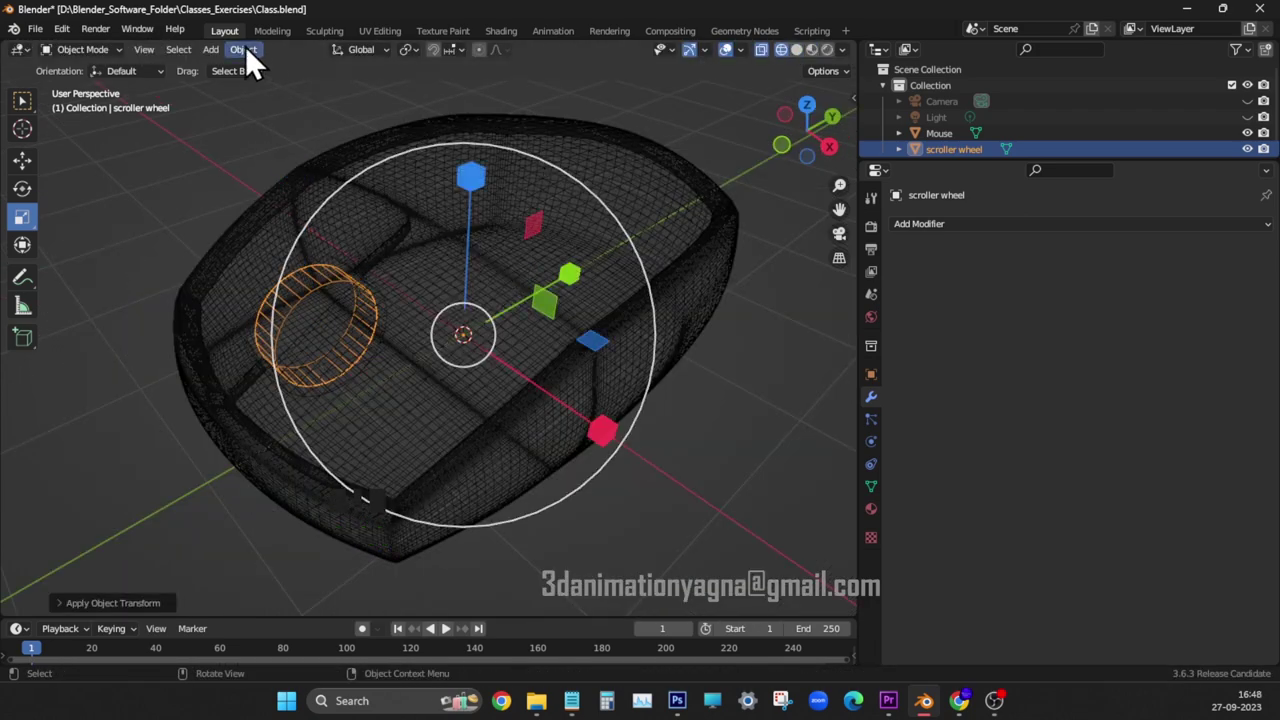
{"action": "left_click", "coordinate": [243, 49]}
{"action": "mouse_move", "coordinate": [275, 84]}
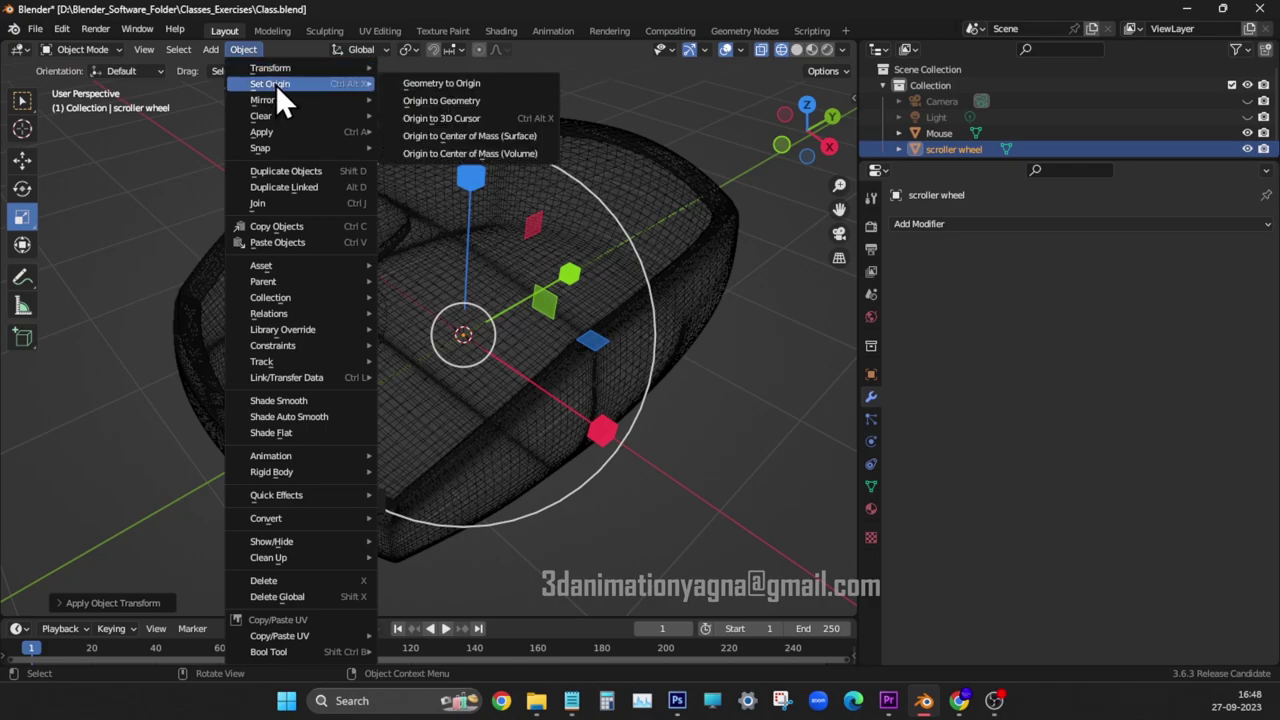
{"action": "left_click", "coordinate": [499, 101]}
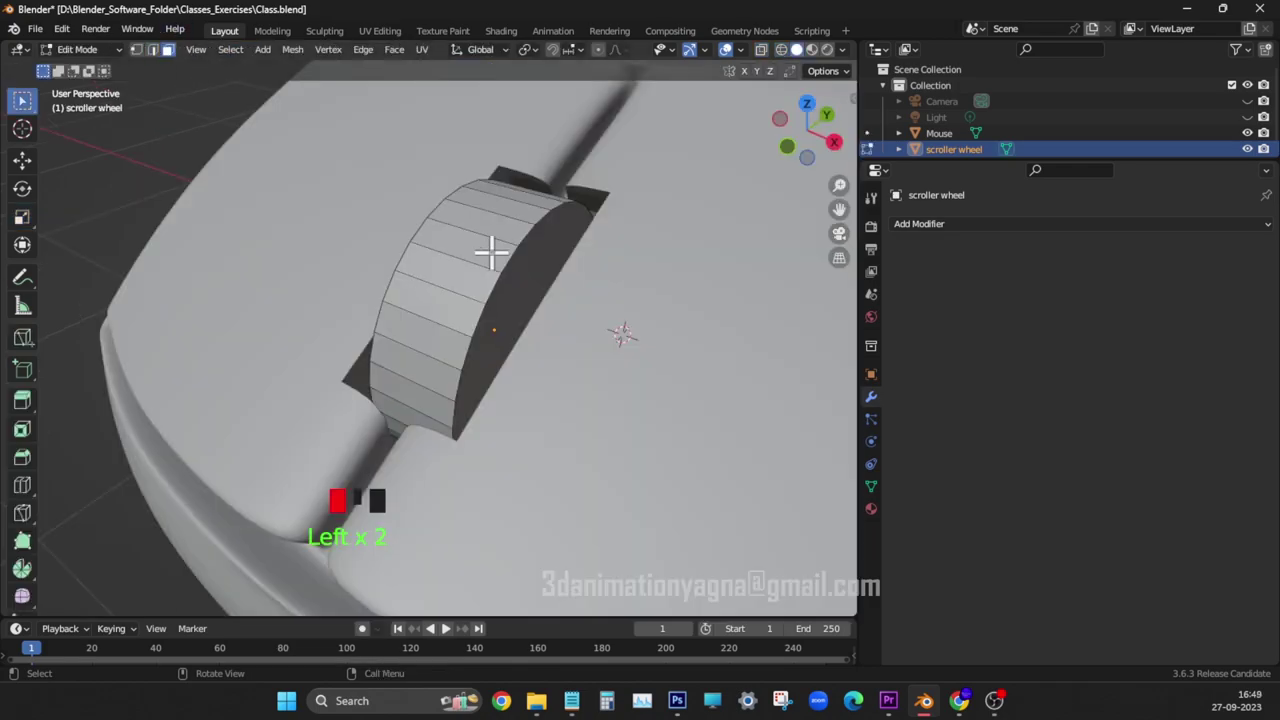
- Select both flat side faces of the scroller wheel in Edit Mode and bevel their rims
{"action": "middle_click_drag", "start_coordinate": [491, 251], "coordinate": [543, 357]}
{"action": "left_click", "coordinate": [612, 333], "text": "shift"}
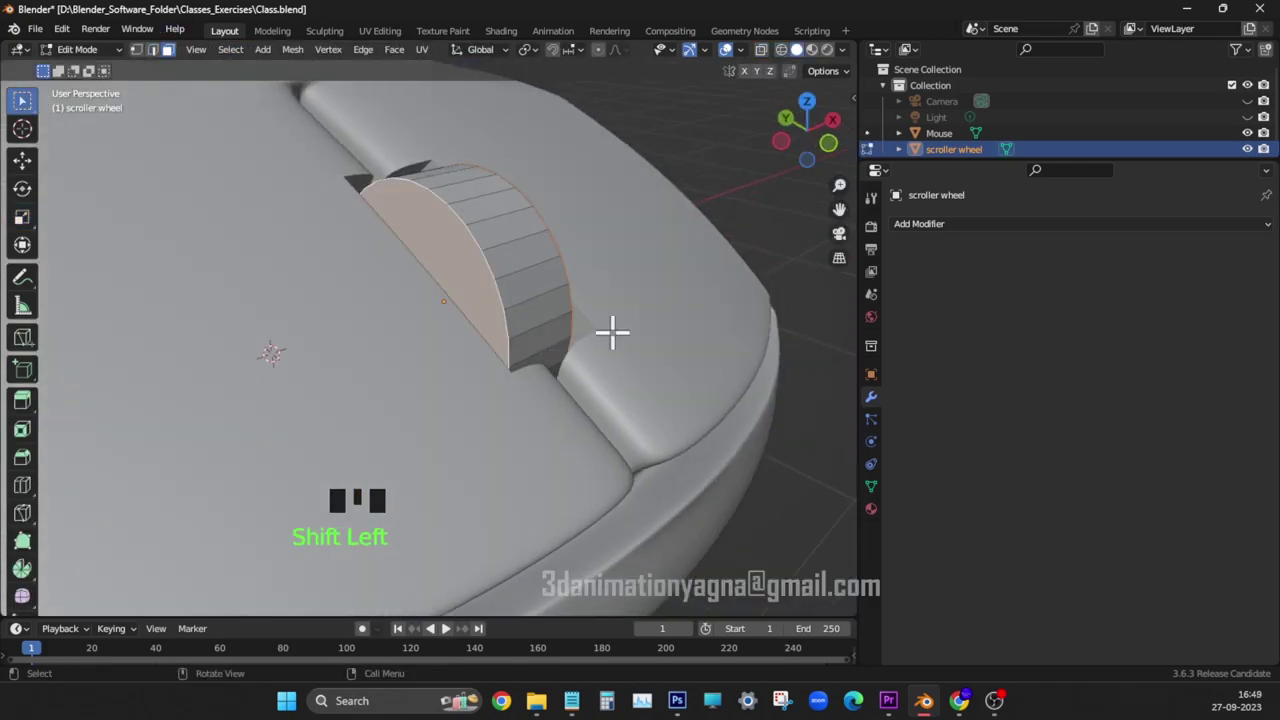
{"action": "key", "text": "z"}
{"action": "middle_click_drag", "start_coordinate": [612, 333], "coordinate": [649, 371]}
{"action": "left_click", "coordinate": [352, 330]}
{"action": "key", "text": "z"}
{"action": "left_click", "coordinate": [702, 358]}
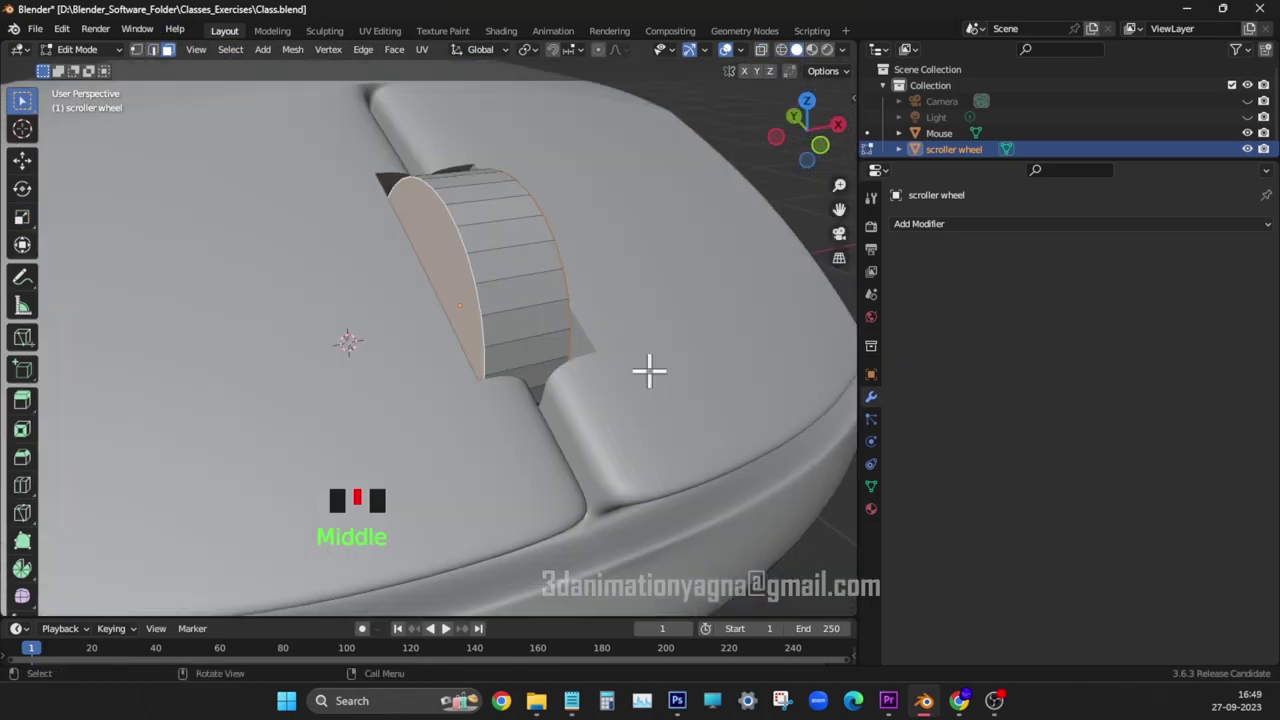
{"action": "key", "text": "ctrl+b"}
{"action": "left_click", "coordinate": [665, 378]}
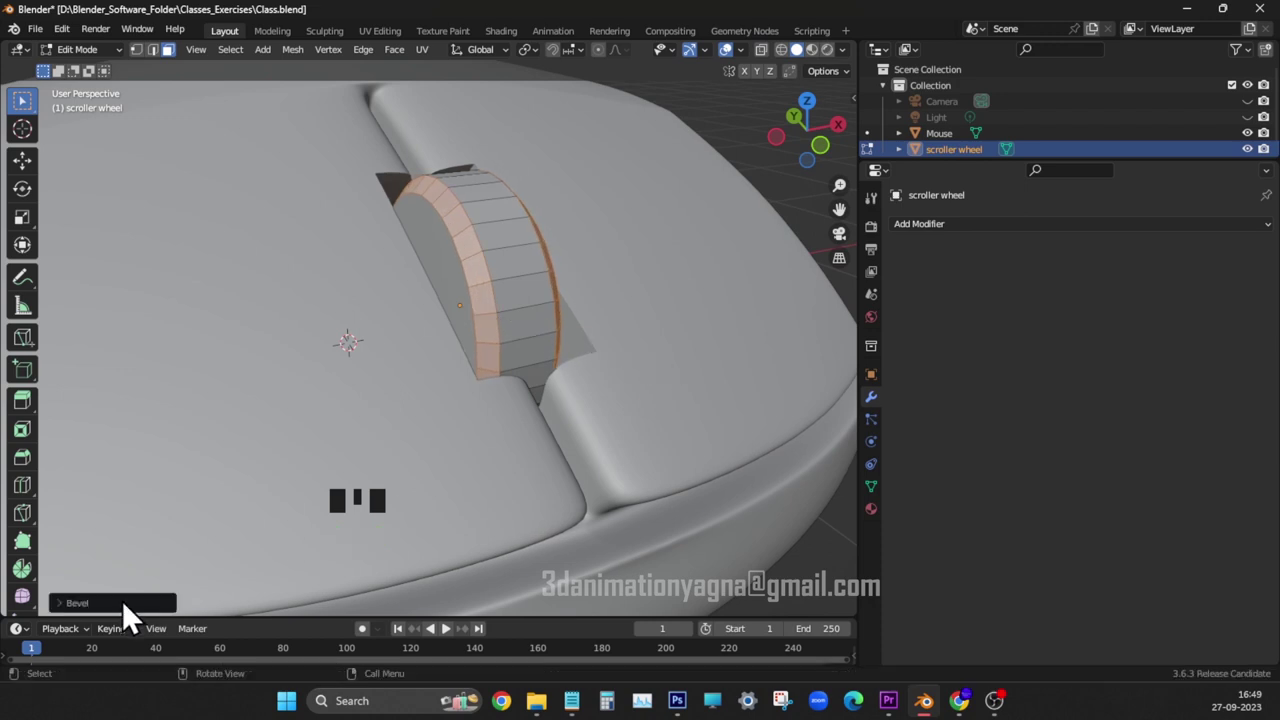
- Set the scroller wheel bevel to 5 segments and adjust its width
{"action": "left_click", "coordinate": [123, 604]}
{"action": "left_click", "coordinate": [215, 372]}
{"action": "type", "text": "5"}
{"action": "double_click", "coordinate": [210, 355]}
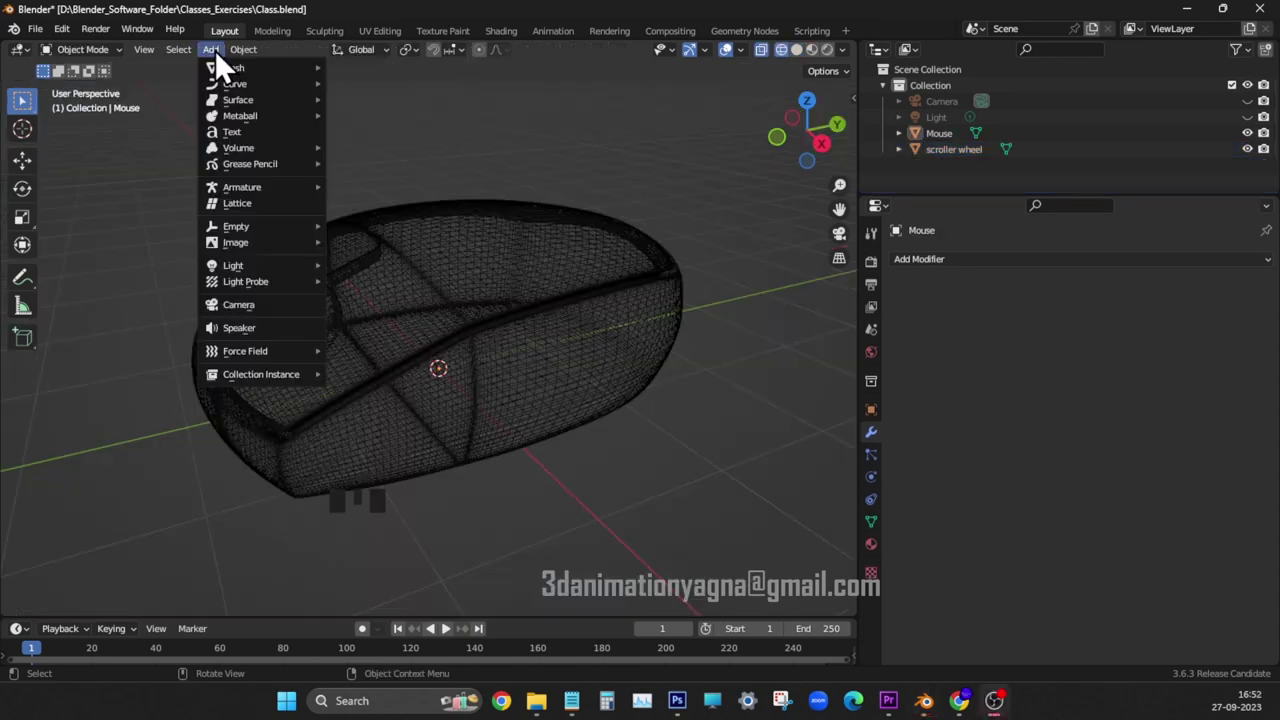
- Add a plane and scale it in top view into a narrow strip across the body, about 0.2 along Y
{"action": "mouse_move", "coordinate": [260, 67]}
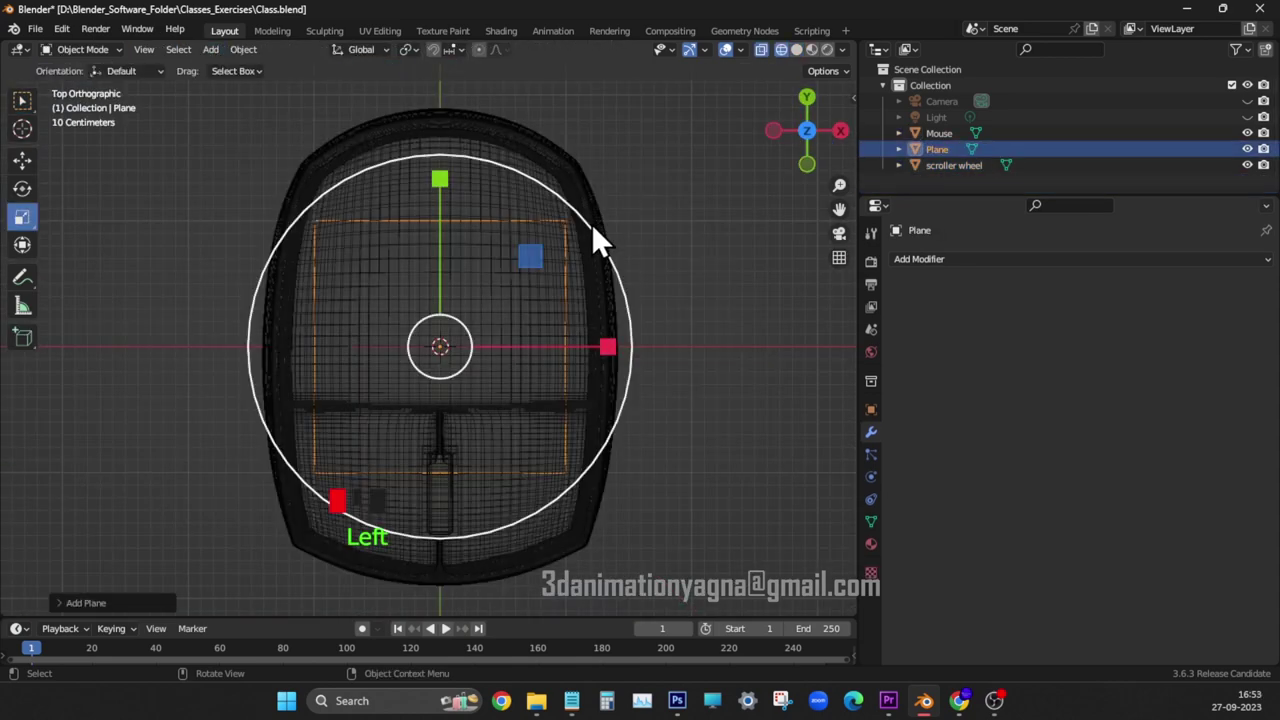
{"action": "left_click_drag", "start_coordinate": [591, 223], "coordinate": [437, 305]}
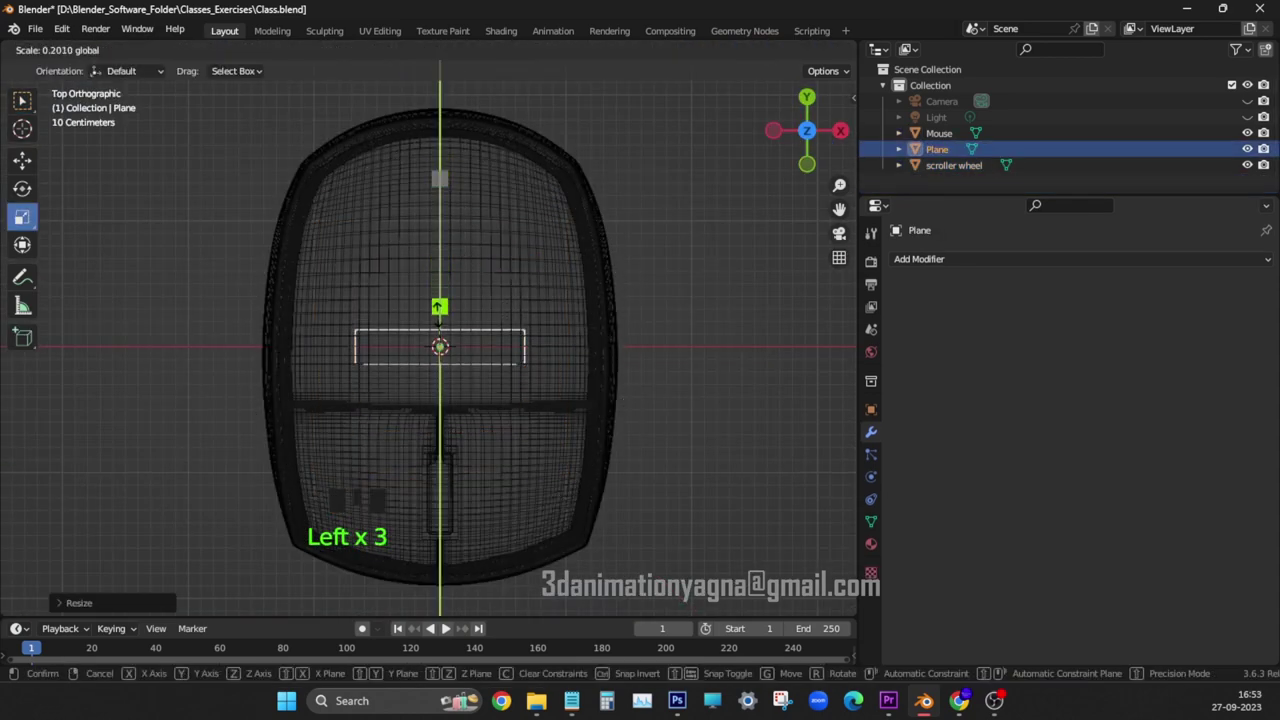
{"action": "left_click_drag", "start_coordinate": [594, 354], "coordinate": [597, 346]}
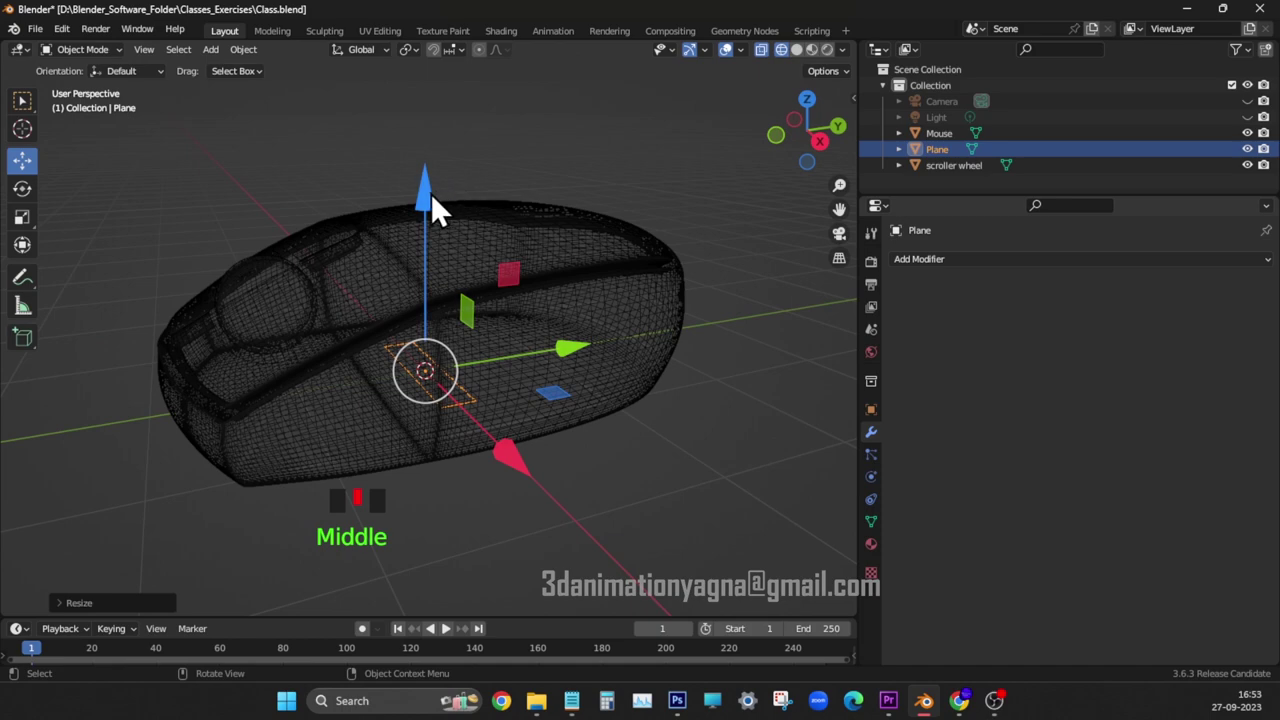
- Raise the plane about 1.42 m above the mouse body and shift it along Y towards the rear
{"action": "left_click_drag", "start_coordinate": [431, 193], "coordinate": [457, 557]}
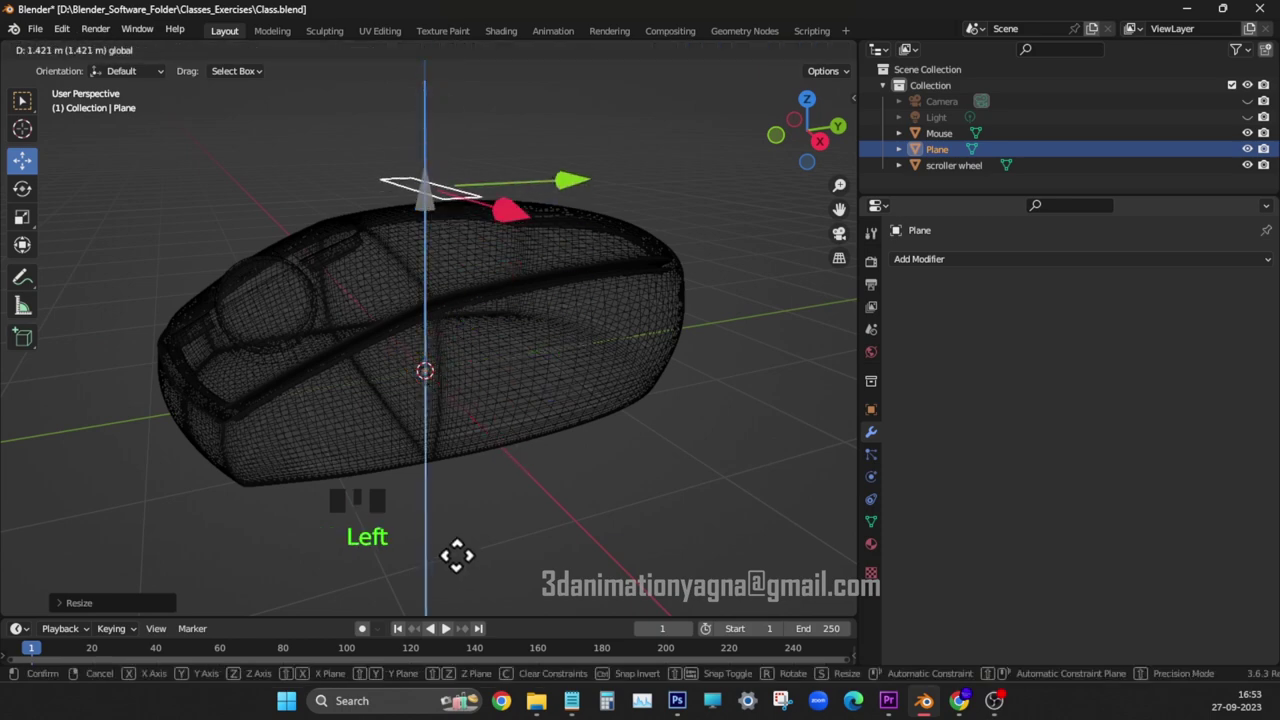
{"action": "middle_click_drag", "start_coordinate": [582, 352], "coordinate": [540, 446], "text": "shift"}
{"action": "left_click_drag", "start_coordinate": [559, 274], "coordinate": [697, 305]}
- Add three evenly spaced loop cuts across the plane's length in Edit Mode
{"action": "key", "text": "Tab"}
{"action": "middle_click_drag", "start_coordinate": [716, 360], "coordinate": [536, 459]}
{"action": "key", "text": "ctrl+r"}
{"action": "scroll", "coordinate": [465, 431], "scroll_direction": "up", "scroll_amount": 2}
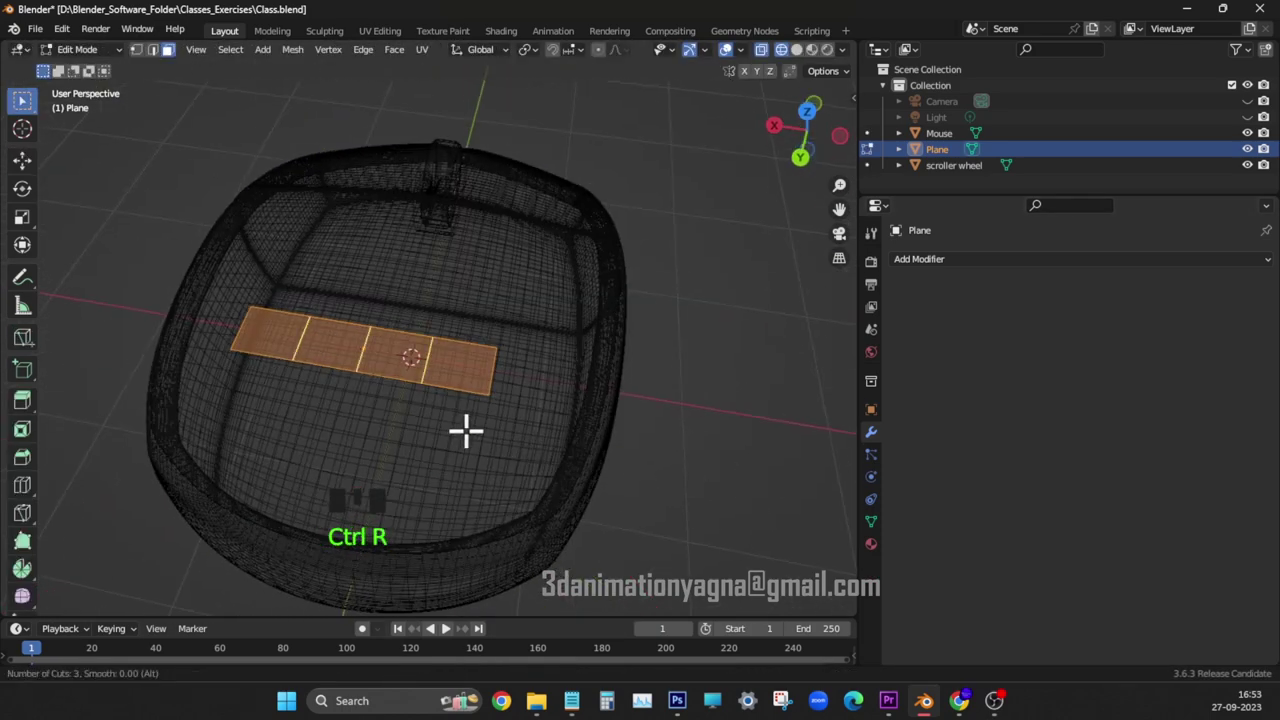
- Subdivide the whole plane and increase the number of cuts to form a dense grid
{"action": "right_click", "coordinate": [458, 345]}
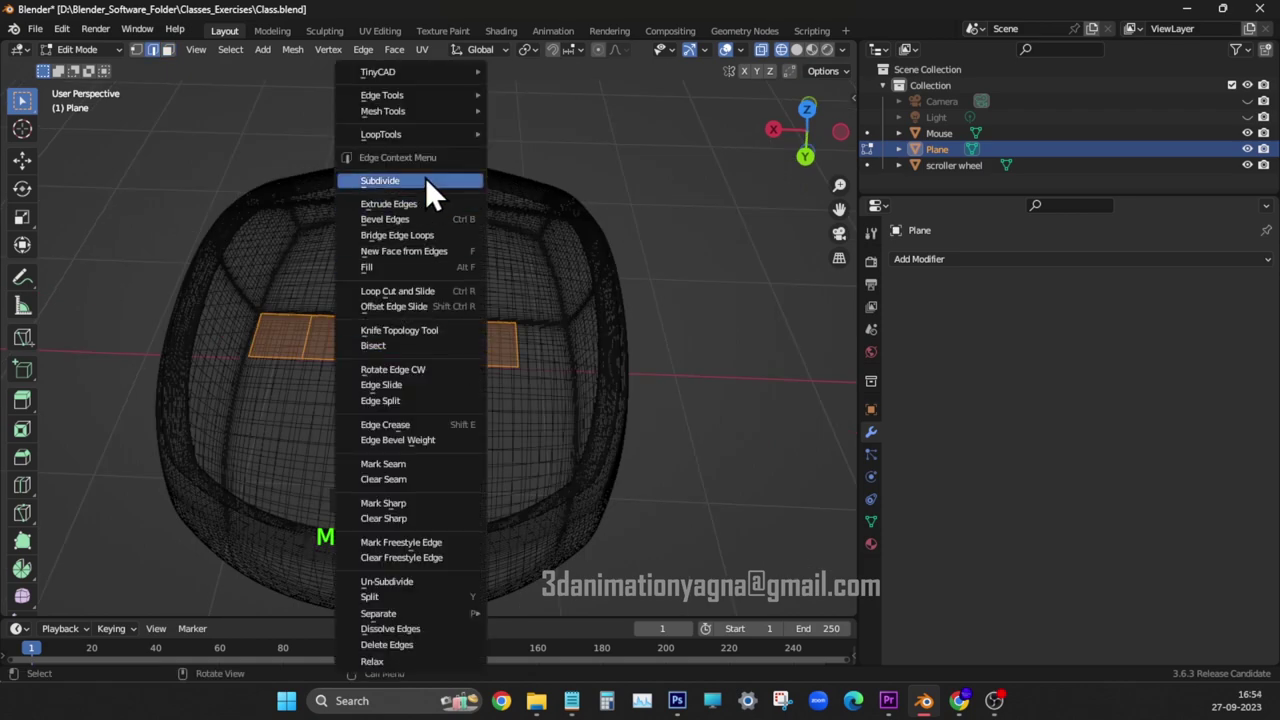
{"action": "left_click", "coordinate": [425, 178]}
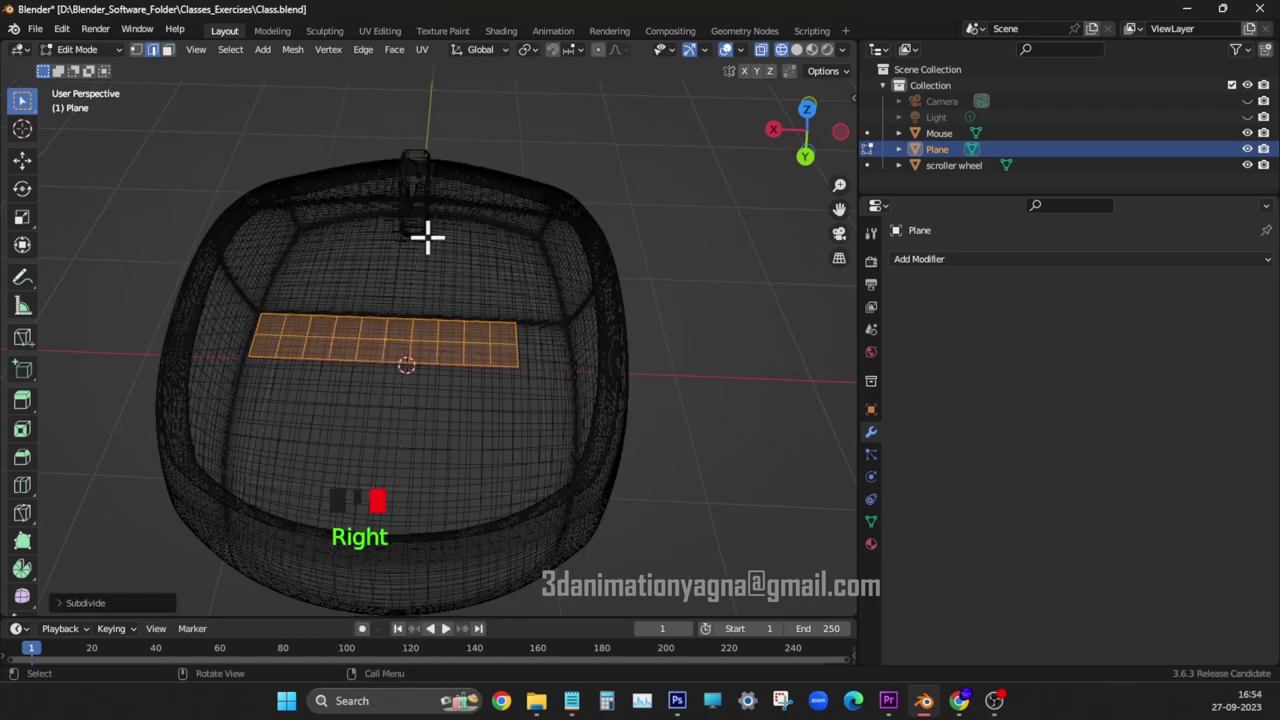
{"action": "left_click", "coordinate": [148, 602]}
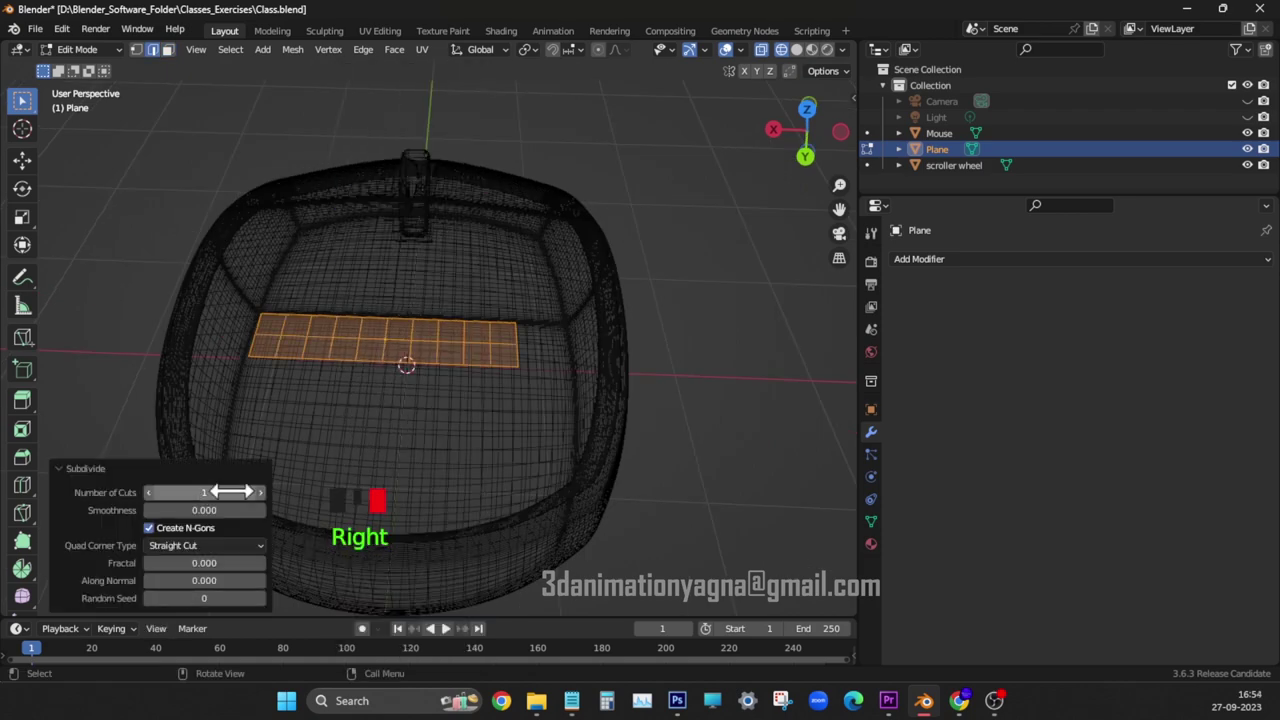
{"action": "double_click", "coordinate": [232, 492]}
{"action": "left_click", "coordinate": [211, 470]}
{"action": "left_click", "coordinate": [211, 470]}
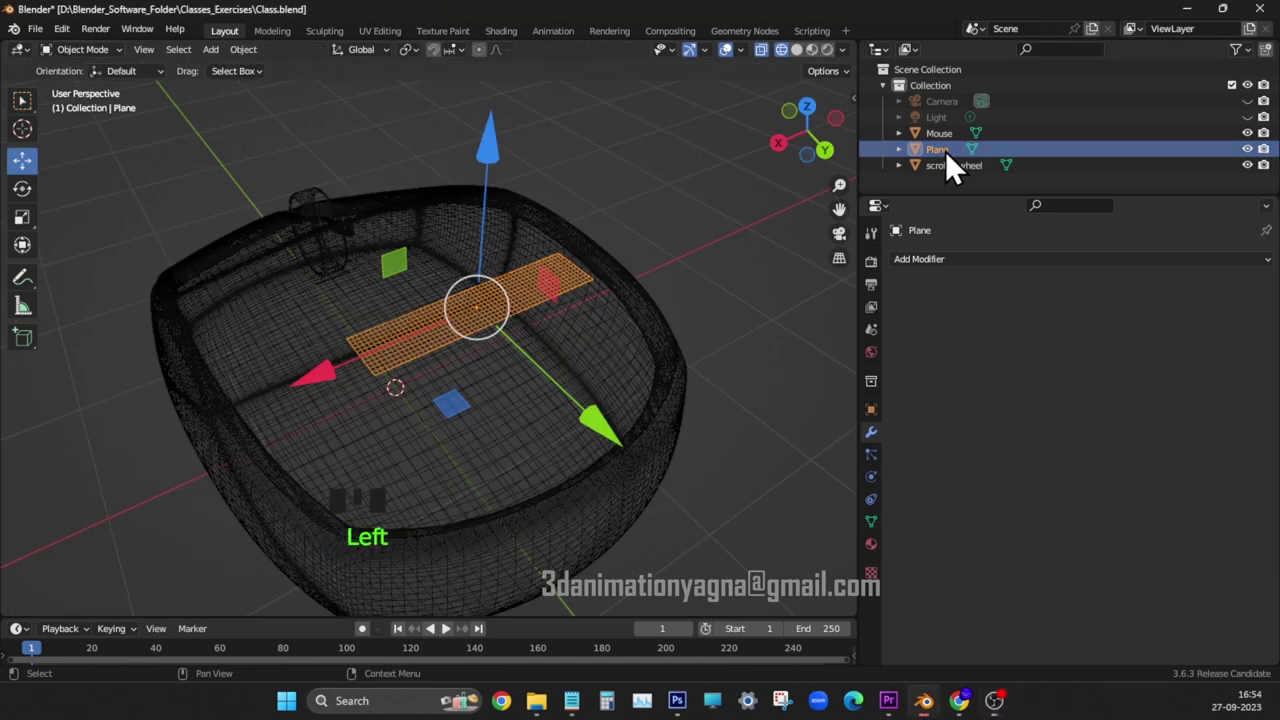
- Rename the Plane object as "brand name"
{"action": "double_click", "coordinate": [945, 151]}
{"action": "type", "text": "bra"}
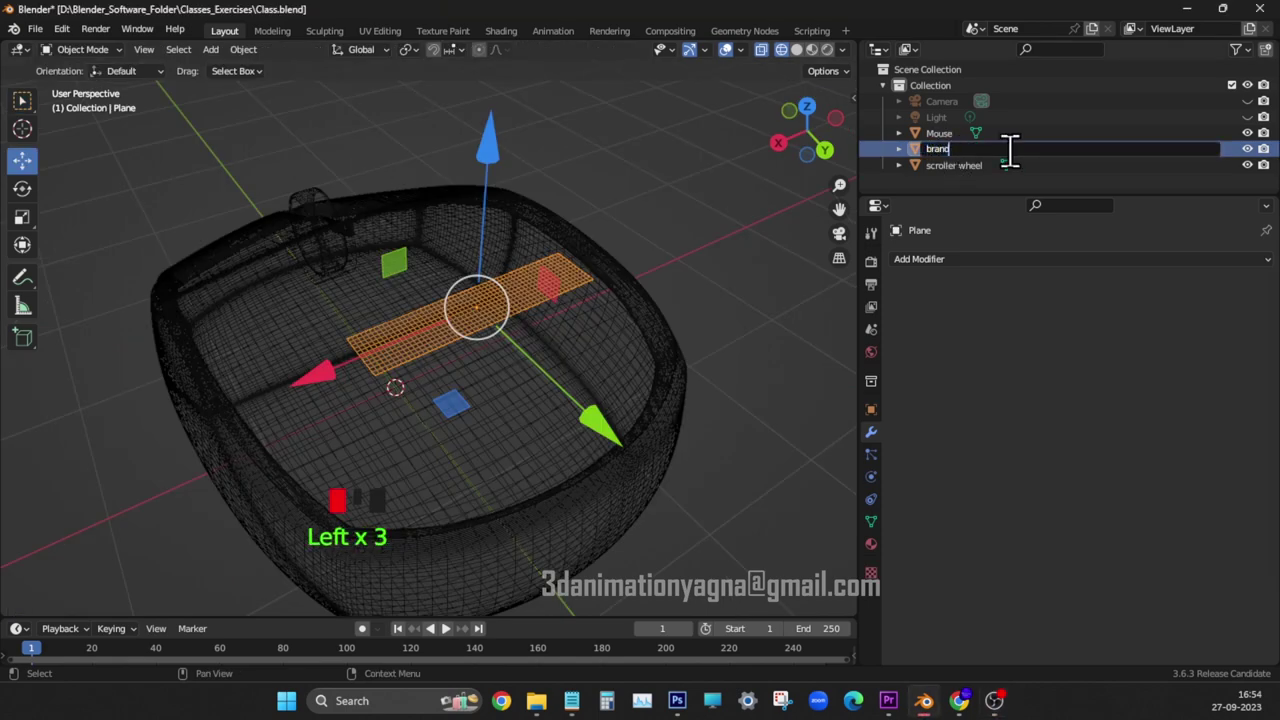
{"action": "type", "text": "nd nam"}
{"action": "type", "text": "e"}
{"action": "key", "text": "Return"}
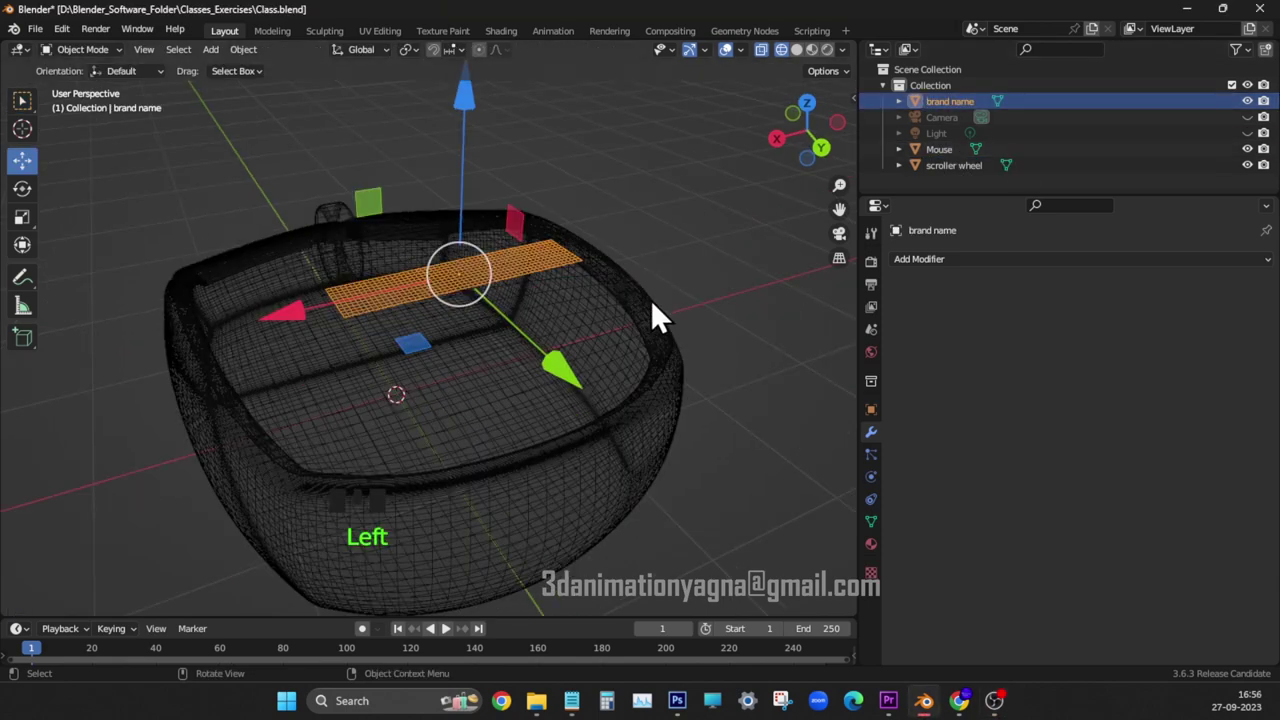
- Apply all transforms to the brand name plane and set its origin to its geometry
{"action": "key", "text": "ctrl+a"}
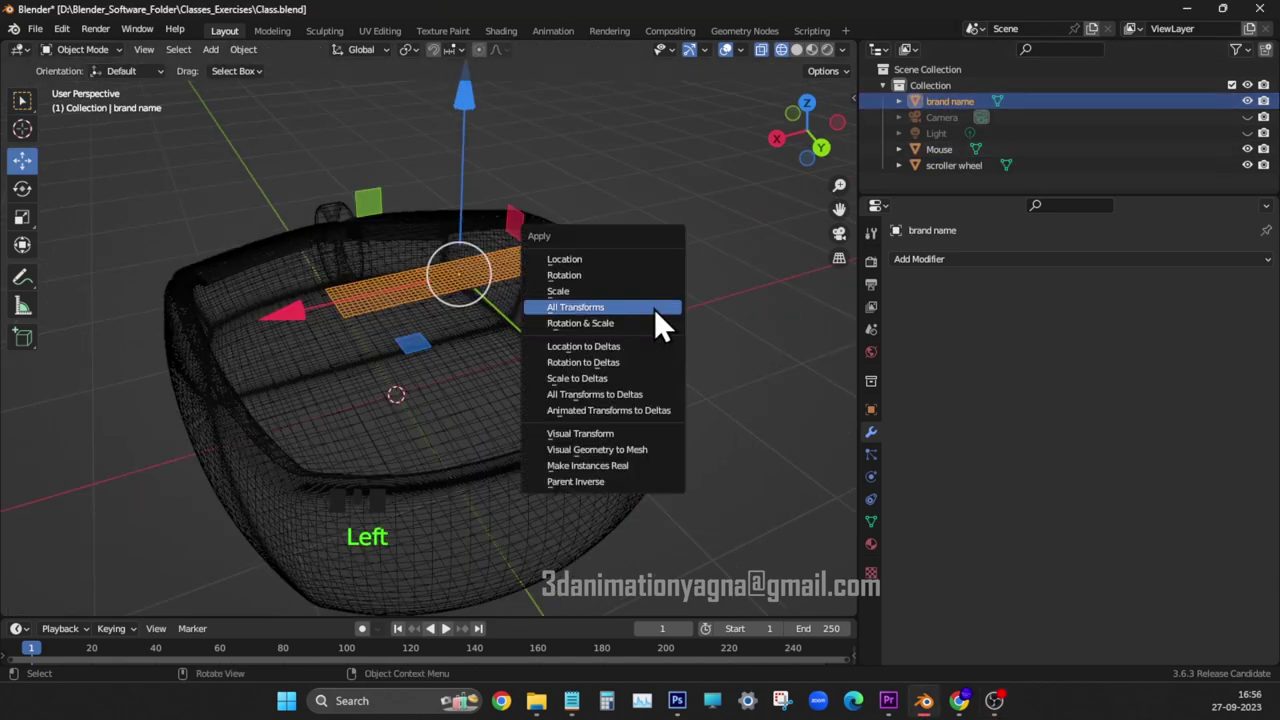
{"action": "left_click", "coordinate": [654, 308]}
{"action": "left_click", "coordinate": [244, 51]}
{"action": "mouse_move", "coordinate": [372, 85]}
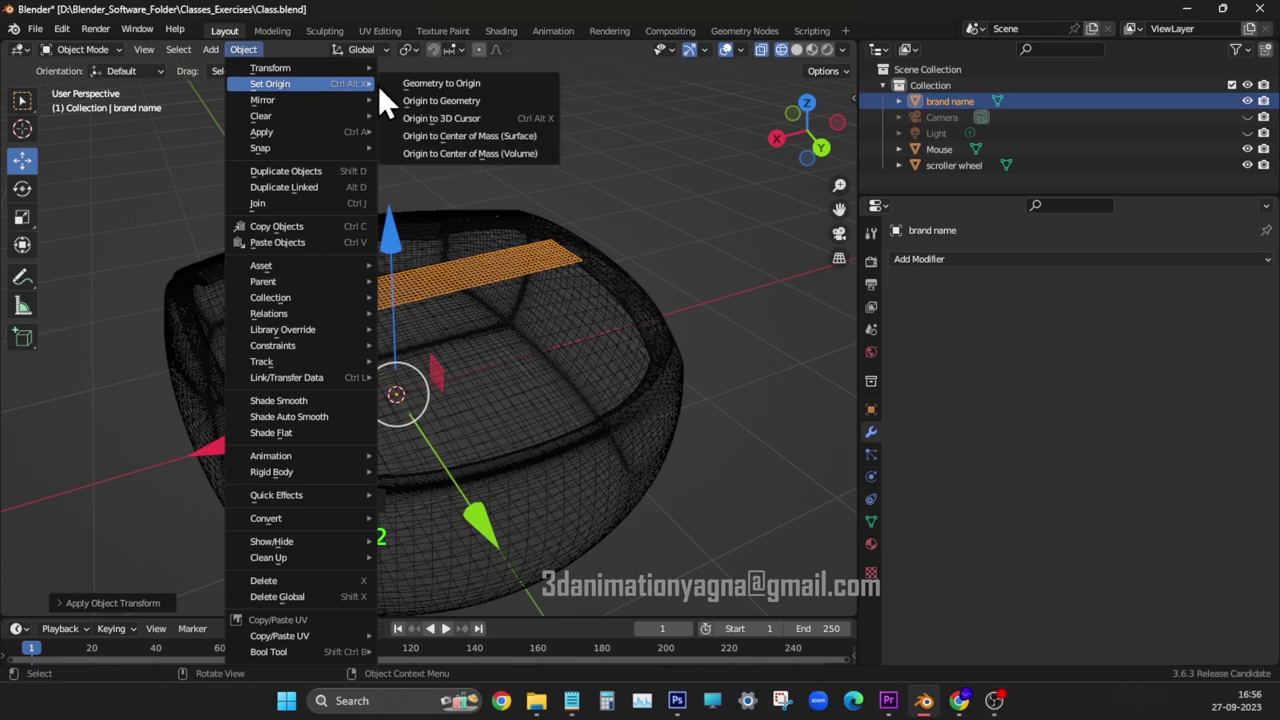
{"action": "left_click", "coordinate": [478, 102]}
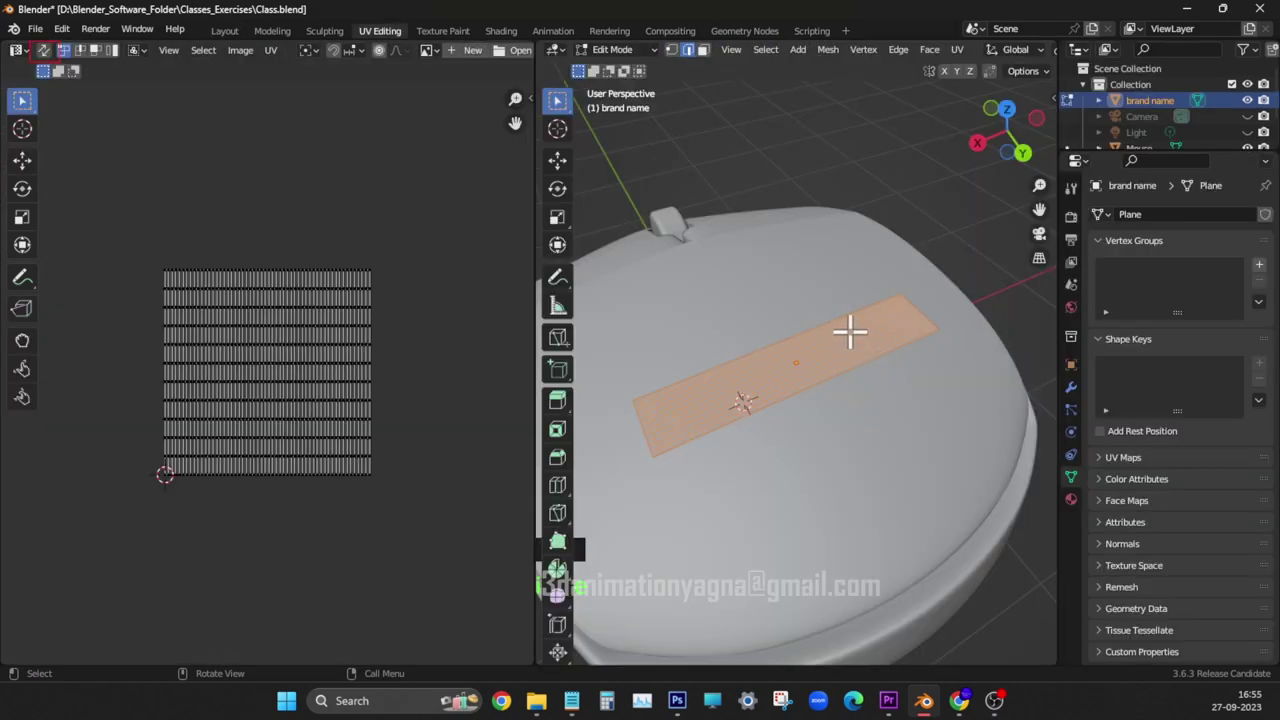
- Enable UV sync selection and unwrap the brand name plane in the UV Editor
{"action": "left_click", "coordinate": [43, 50]}
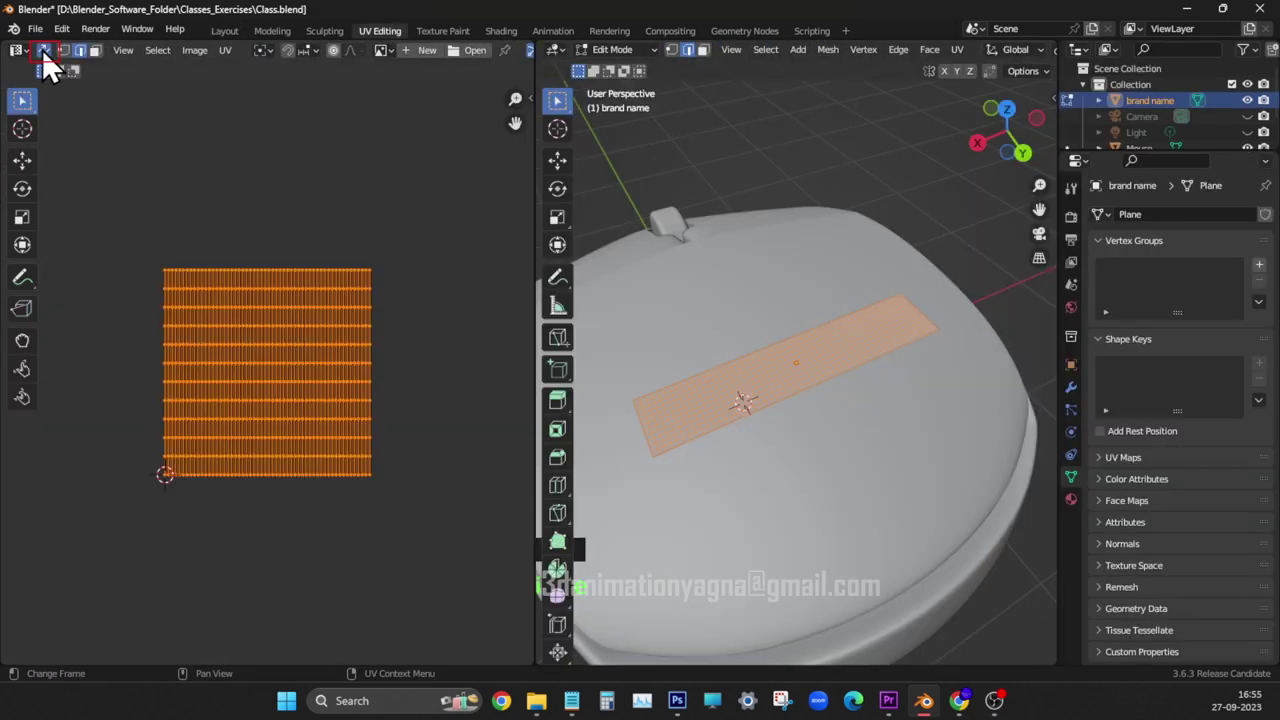
{"action": "key", "text": "u"}
{"action": "left_click", "coordinate": [467, 248]}
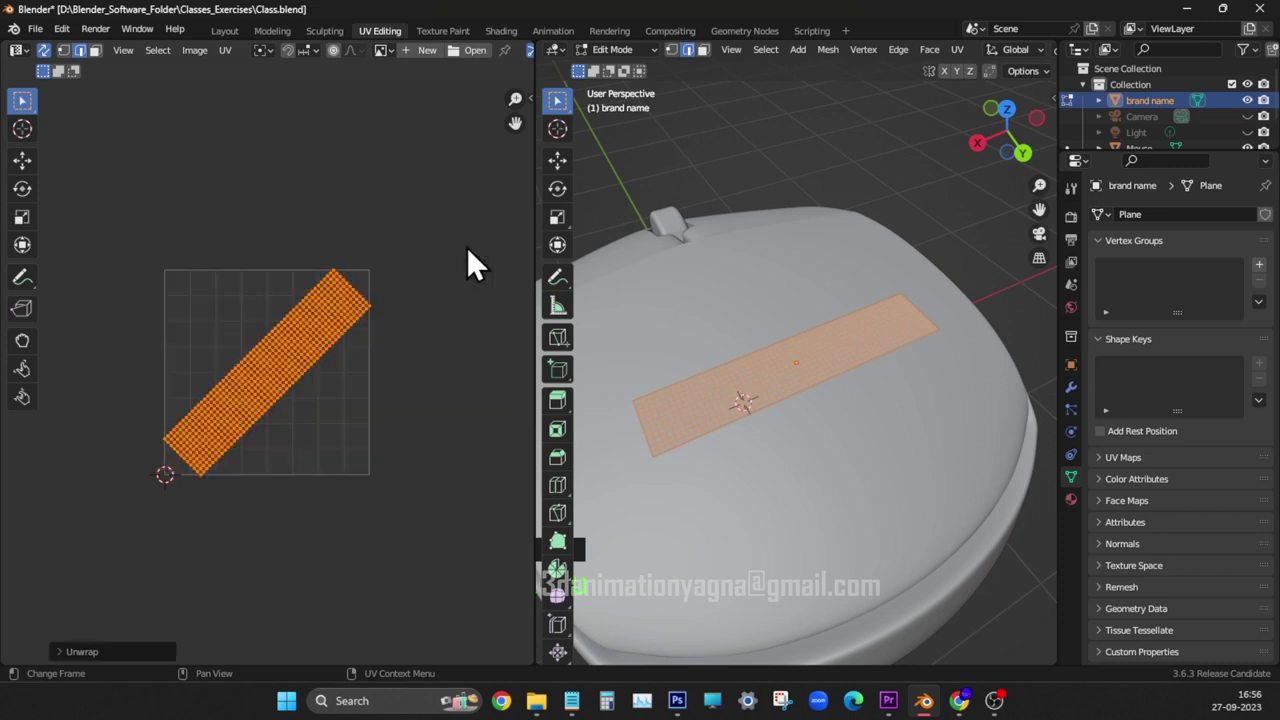
- Rotate the diagonal UV island until it is horizontal and fit it into the UV square with Pack UV
{"action": "left_click", "coordinate": [28, 190]}
{"action": "left_click_drag", "start_coordinate": [374, 212], "coordinate": [438, 352], "text": "ctrl"}
{"action": "left_click", "coordinate": [228, 51]}
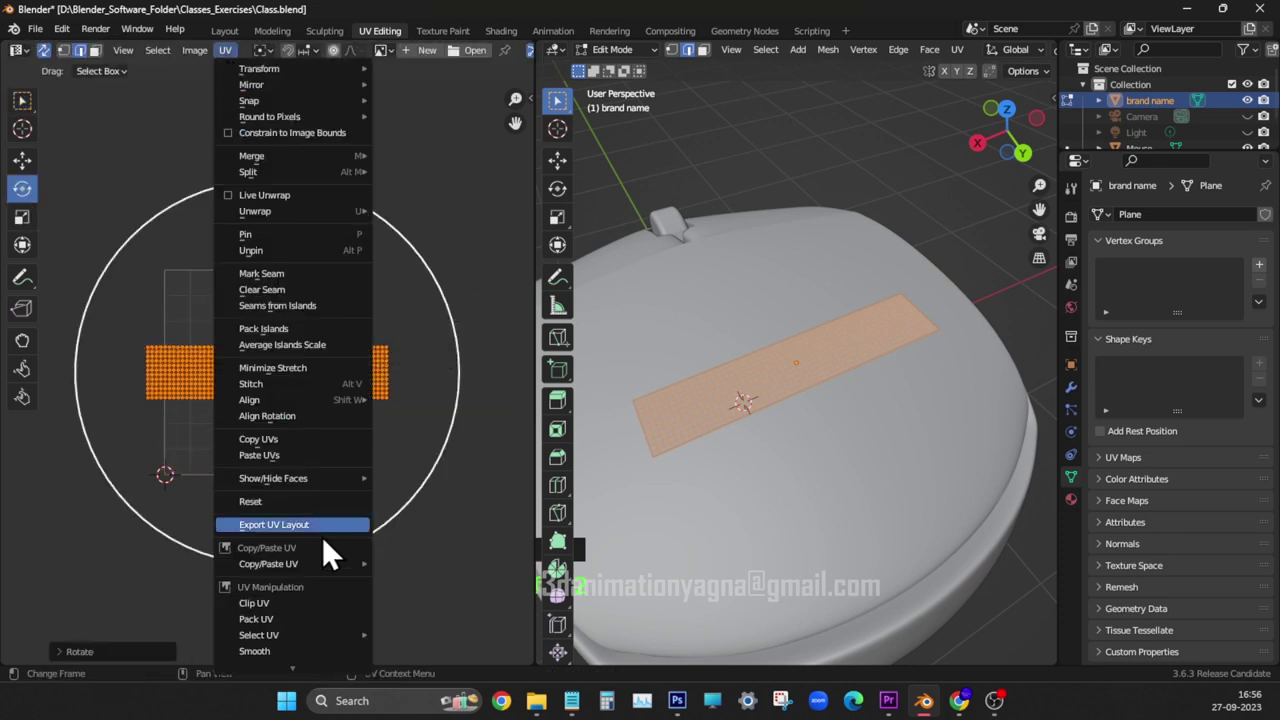
{"action": "left_click", "coordinate": [323, 618]}
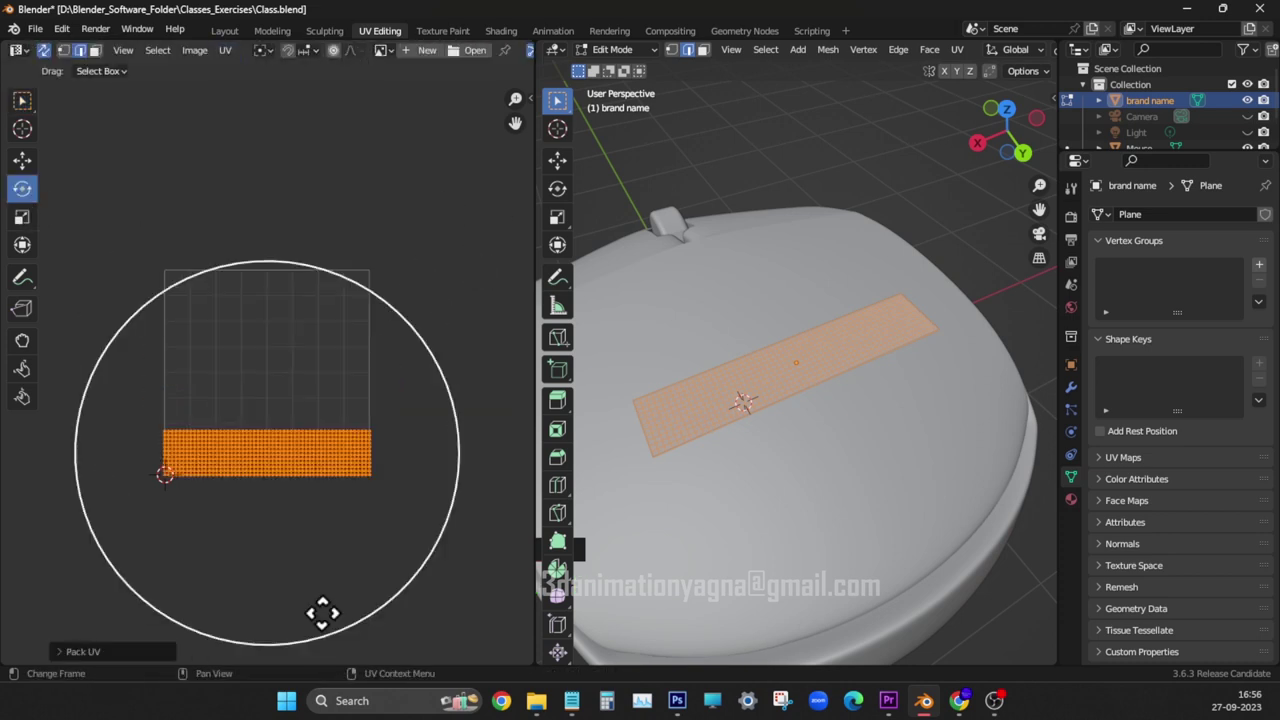
- Set up the UV layout export as a PNG image with a size of 800 × 800
{"action": "left_click", "coordinate": [225, 50]}
{"action": "left_click", "coordinate": [334, 526]}
{"action": "left_click", "coordinate": [1030, 165]}
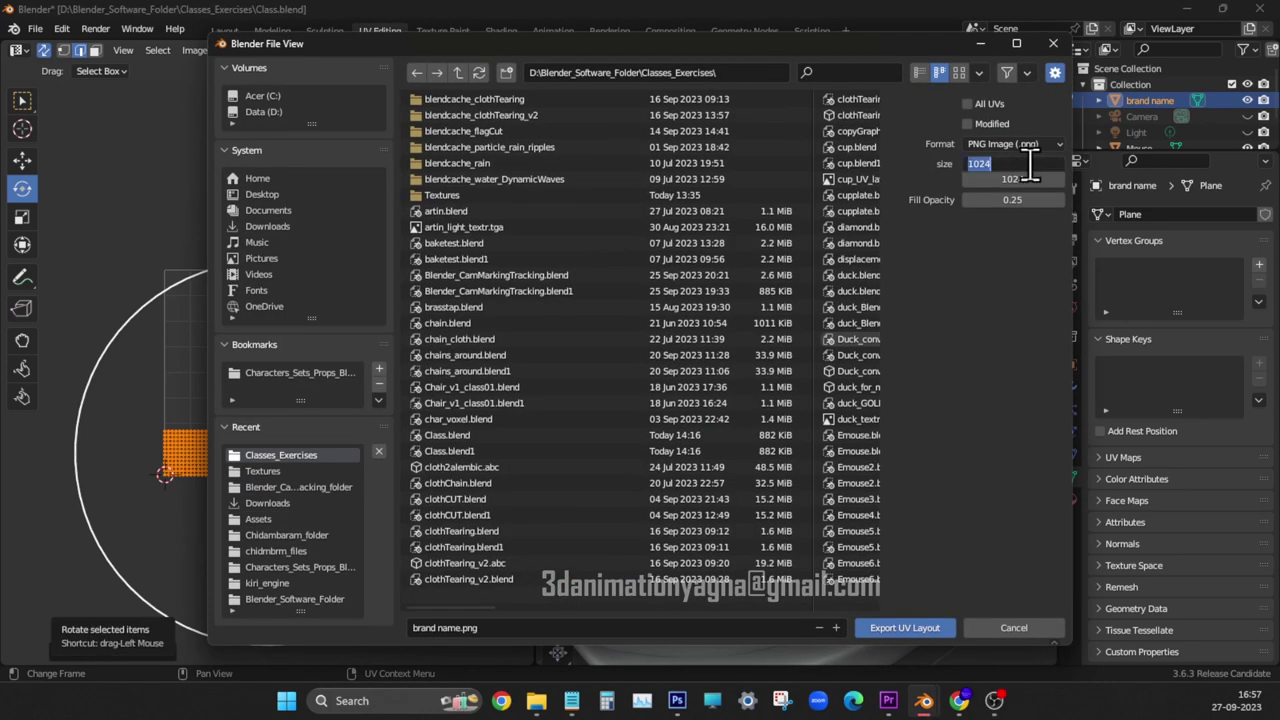
{"action": "type", "text": "800"}
{"action": "key", "text": "Tab"}
{"action": "type", "text": "800"}
{"action": "key", "text": "Return"}
{"action": "left_click", "coordinate": [1027, 144]}
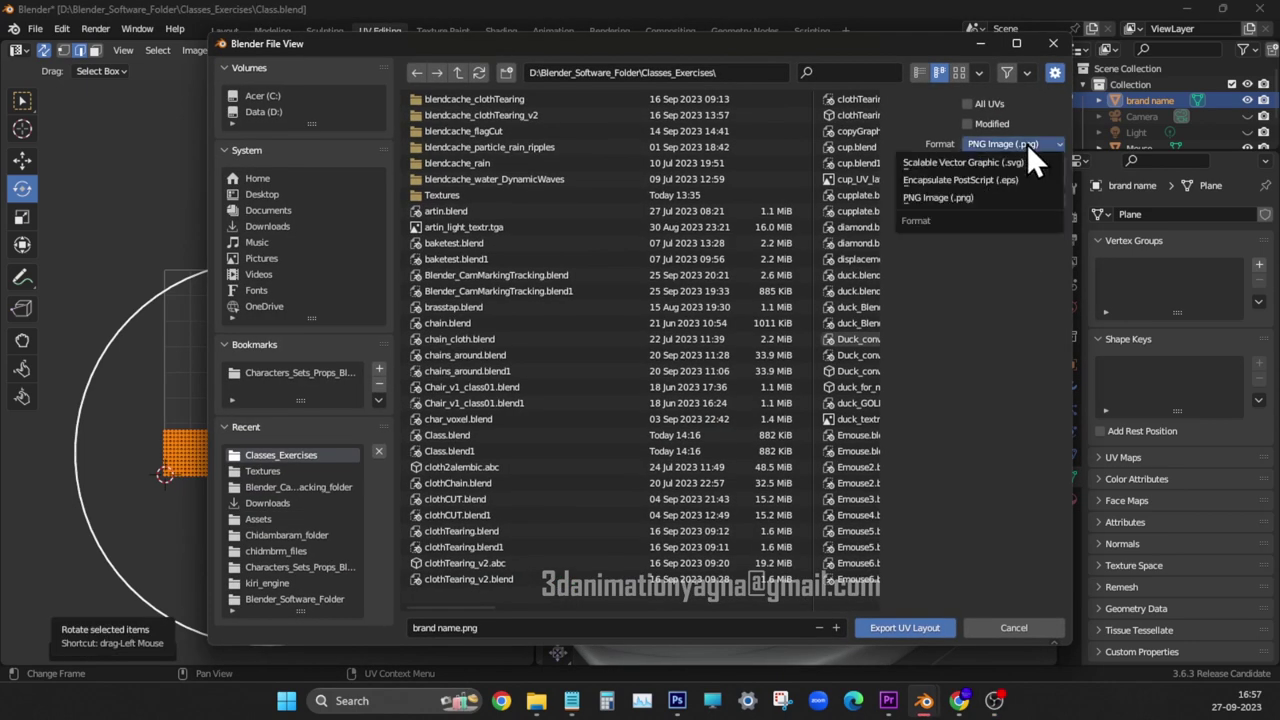
{"action": "left_click", "coordinate": [985, 199]}
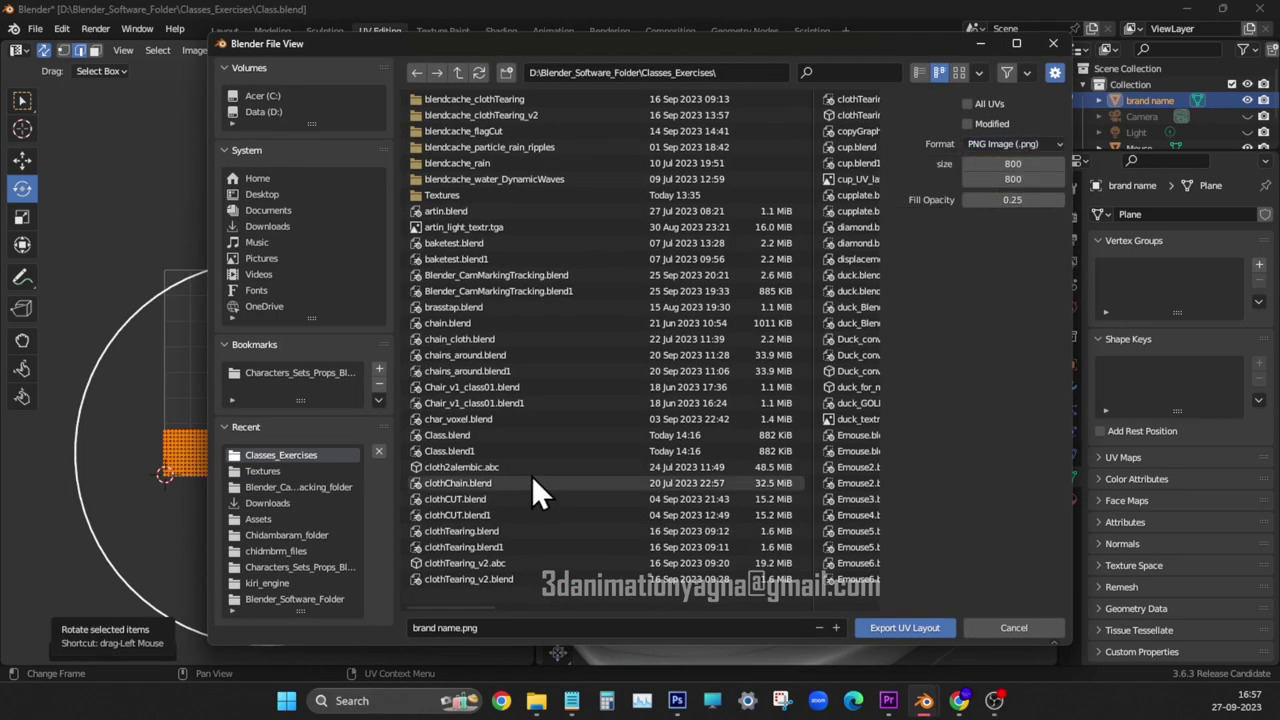
- Export the UV layout into the Textures folder as "brand name.png"
{"action": "left_click", "coordinate": [459, 195]}
{"action": "left_click", "coordinate": [506, 627]}
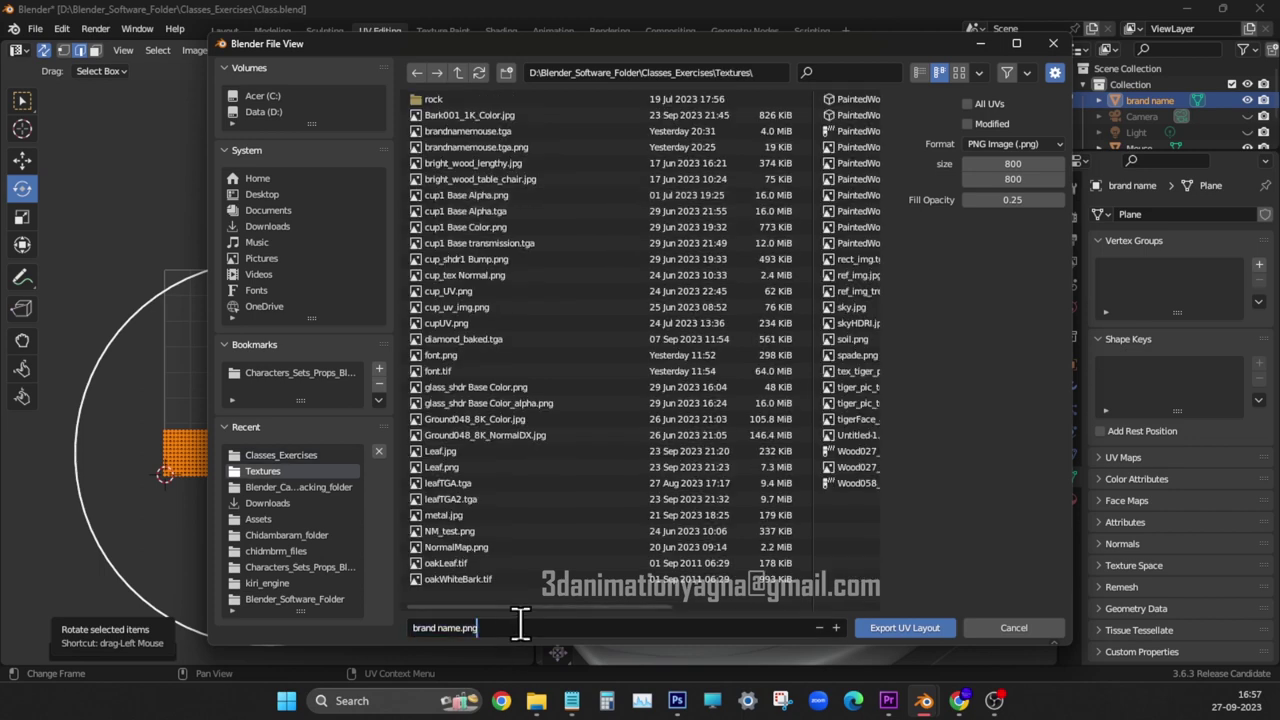
{"action": "left_click", "coordinate": [913, 631]}
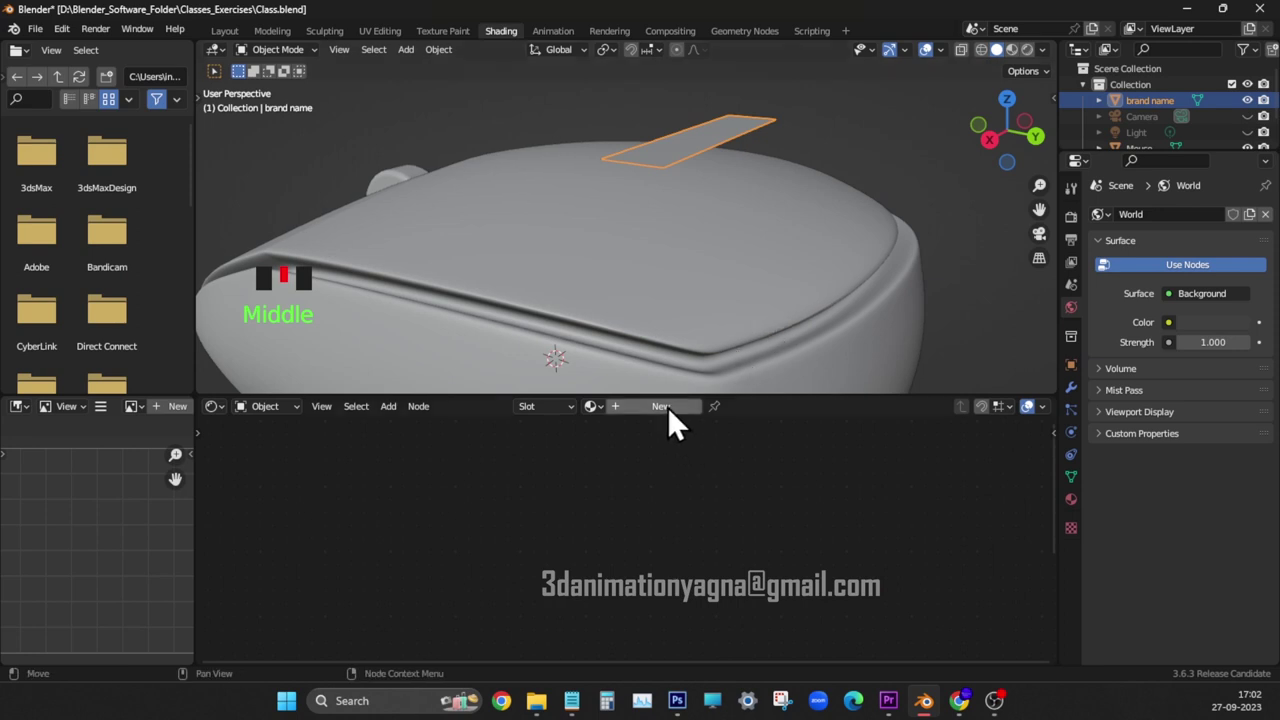
- Create a new material on the brand name plane and name it "scrollerwheel mat"
{"action": "left_click", "coordinate": [662, 406]}
{"action": "double_click", "coordinate": [684, 406]}
{"action": "type", "text": "scrollerwhe"}
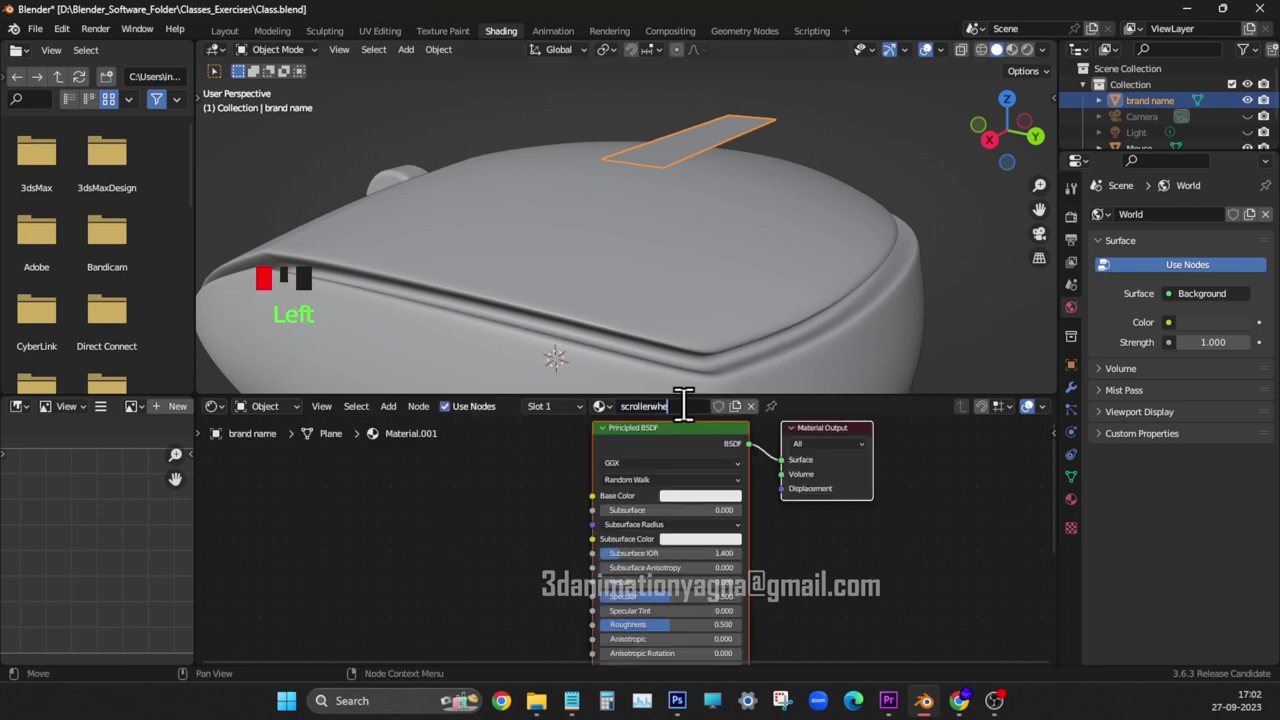
{"action": "type", "text": "el mat"}
{"action": "key", "text": "Return"}
- Add an Image Texture node beside the Principled BSDF and load brandnamemouse.tga into it
{"action": "key", "text": "ctrl+space"}
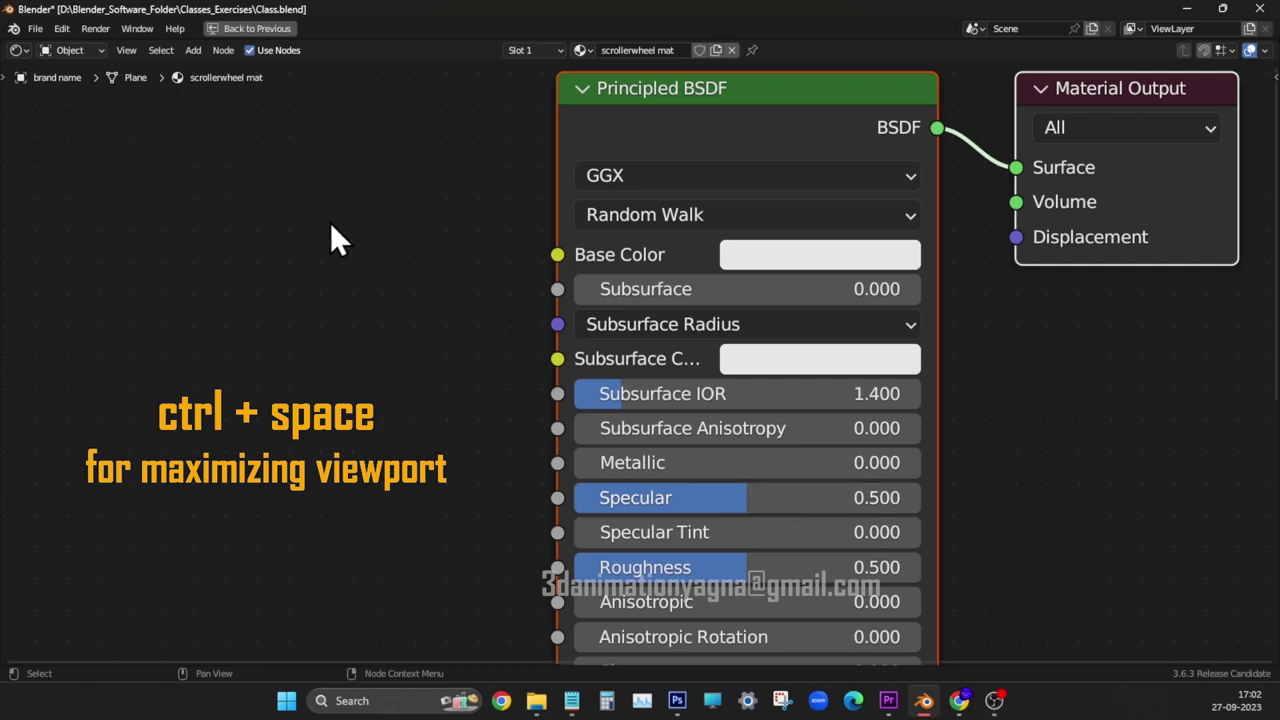
{"action": "key", "text": "Home"}
{"action": "left_click", "coordinate": [193, 50]}
{"action": "mouse_move", "coordinate": [223, 137]}
{"action": "left_click", "coordinate": [300, 258]}
{"action": "left_click", "coordinate": [300, 258]}
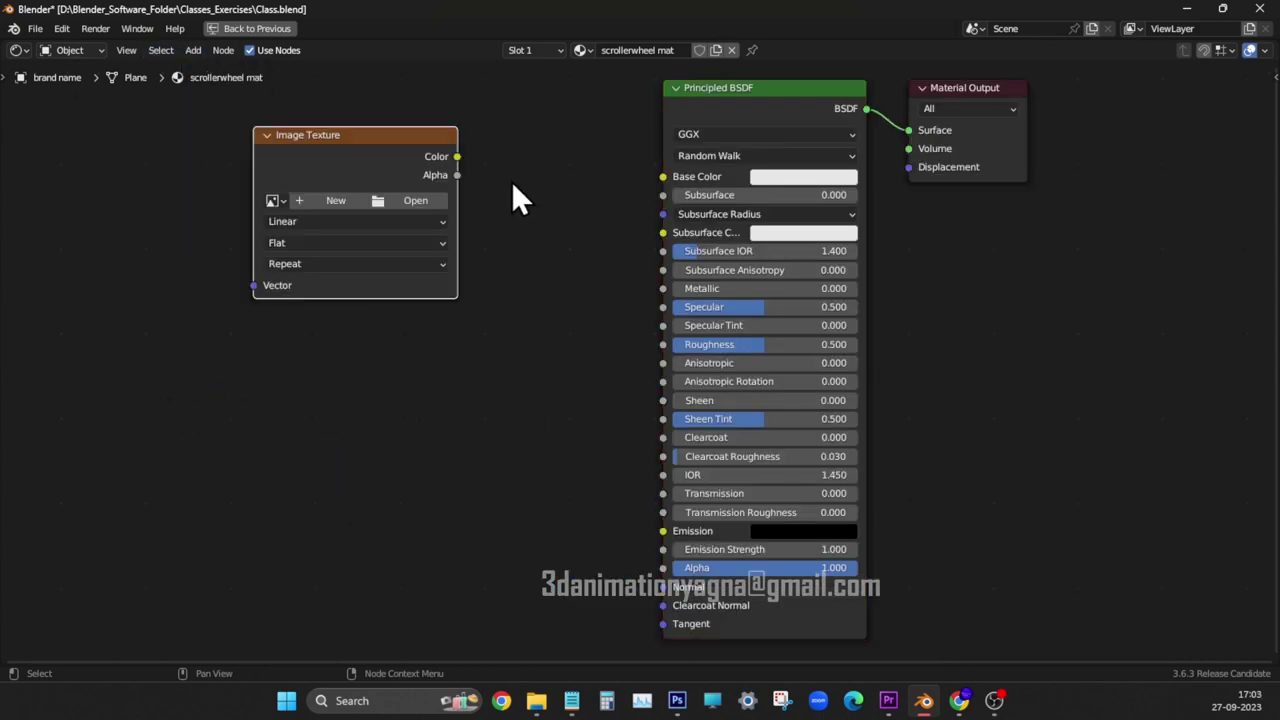
{"action": "left_click", "coordinate": [415, 201]}
{"action": "left_click", "coordinate": [900, 546]}
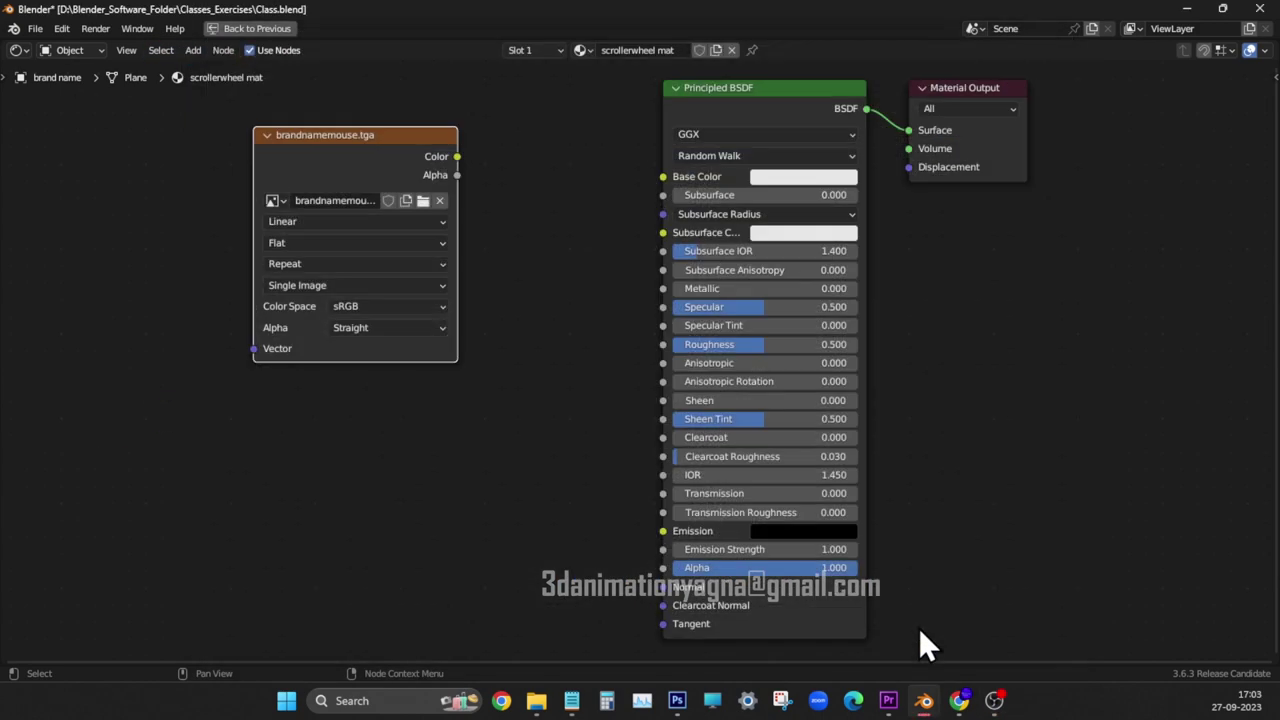
- Connect the image texture's Color to the Principled BSDF Base Color and show the model in Material Preview shading
{"action": "left_click_drag", "start_coordinate": [457, 157], "coordinate": [488, 176]}
{"action": "left_click_drag", "start_coordinate": [651, 176], "coordinate": [665, 176]}
{"action": "key", "text": "ctrl+space"}
{"action": "key", "text": "z"}
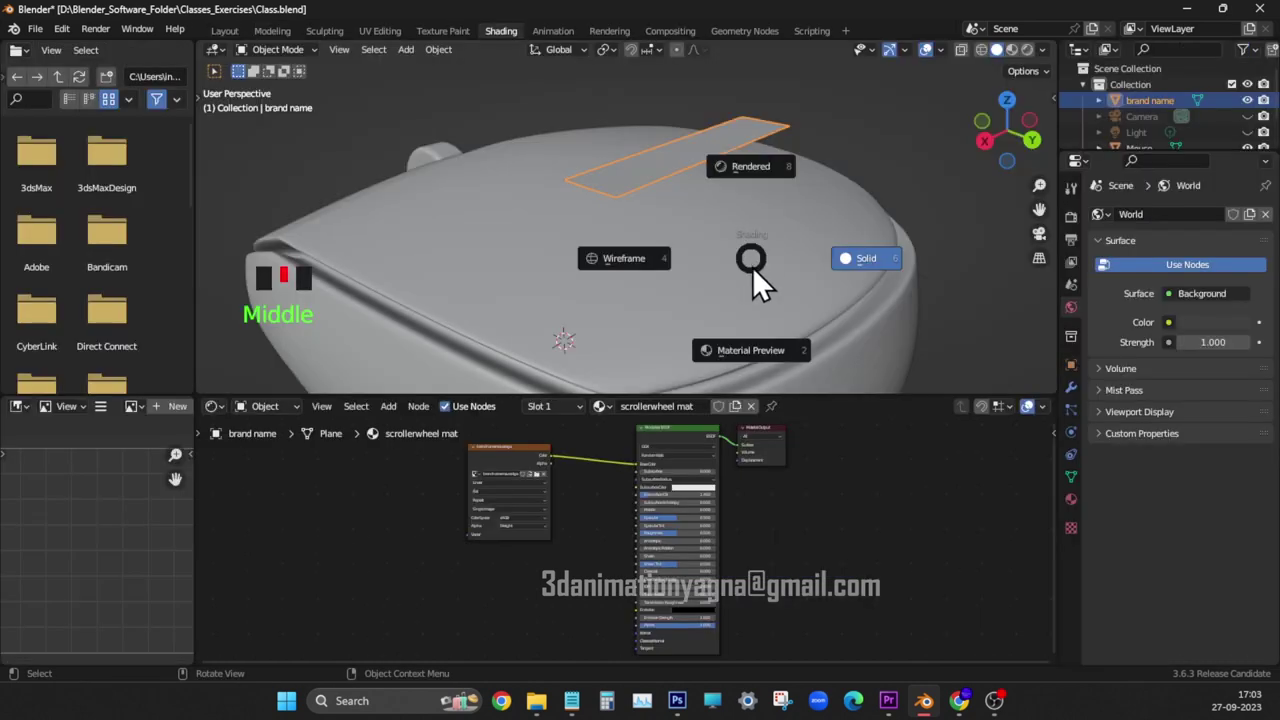
{"action": "left_click", "coordinate": [787, 350]}
{"action": "scroll", "coordinate": [677, 318], "scroll_direction": "down", "scroll_amount": 1}
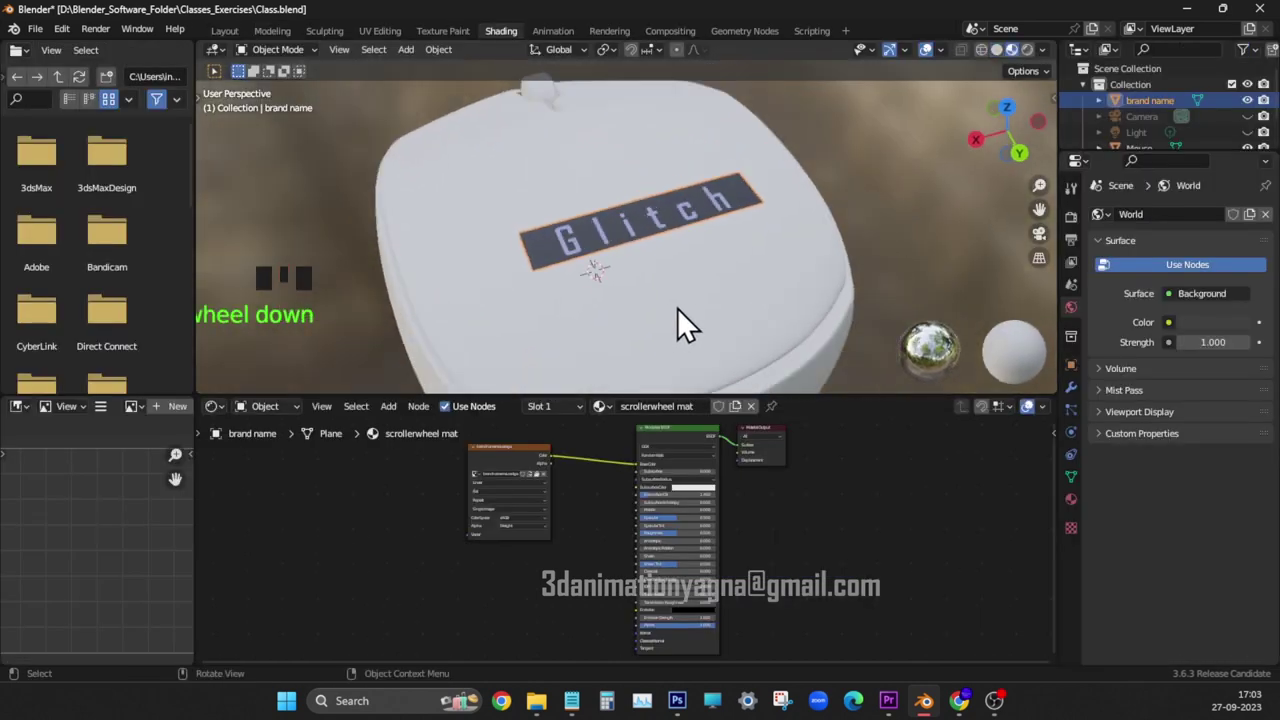
{"action": "scroll", "coordinate": [640, 325], "scroll_direction": "up", "scroll_amount": 3}
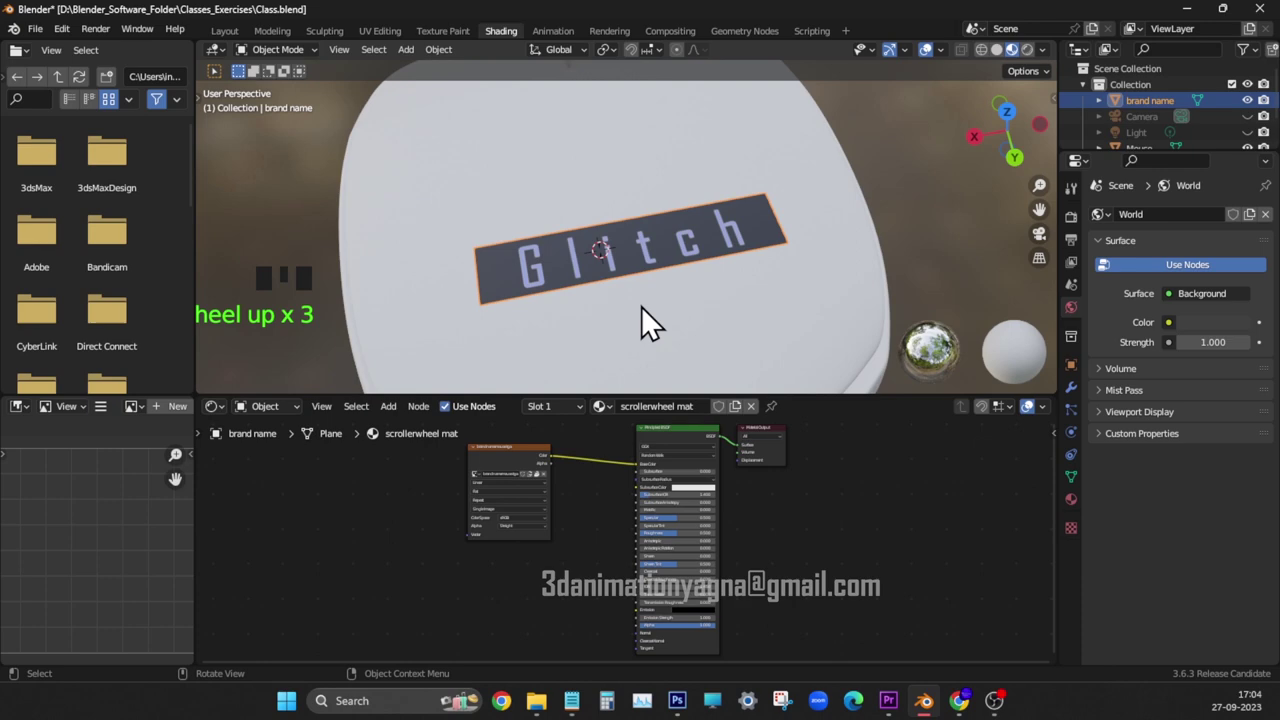
- Duplicate the brandnamemouse.tga texture node and connect the copy's Alpha to the Principled BSDF Alpha
{"action": "key", "text": "ctrl+space"}
{"action": "key", "text": "shift+d"}
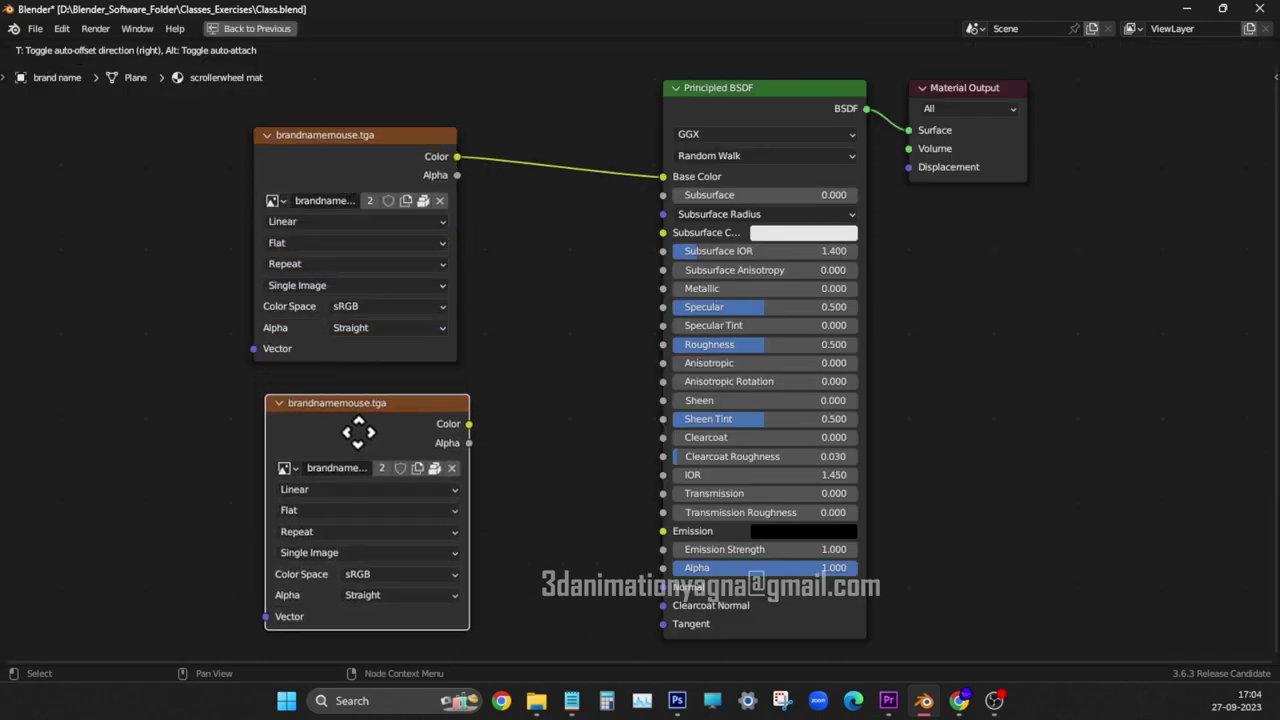
{"action": "left_click", "coordinate": [360, 434]}
{"action": "left_click_drag", "start_coordinate": [468, 443], "coordinate": [667, 571]}
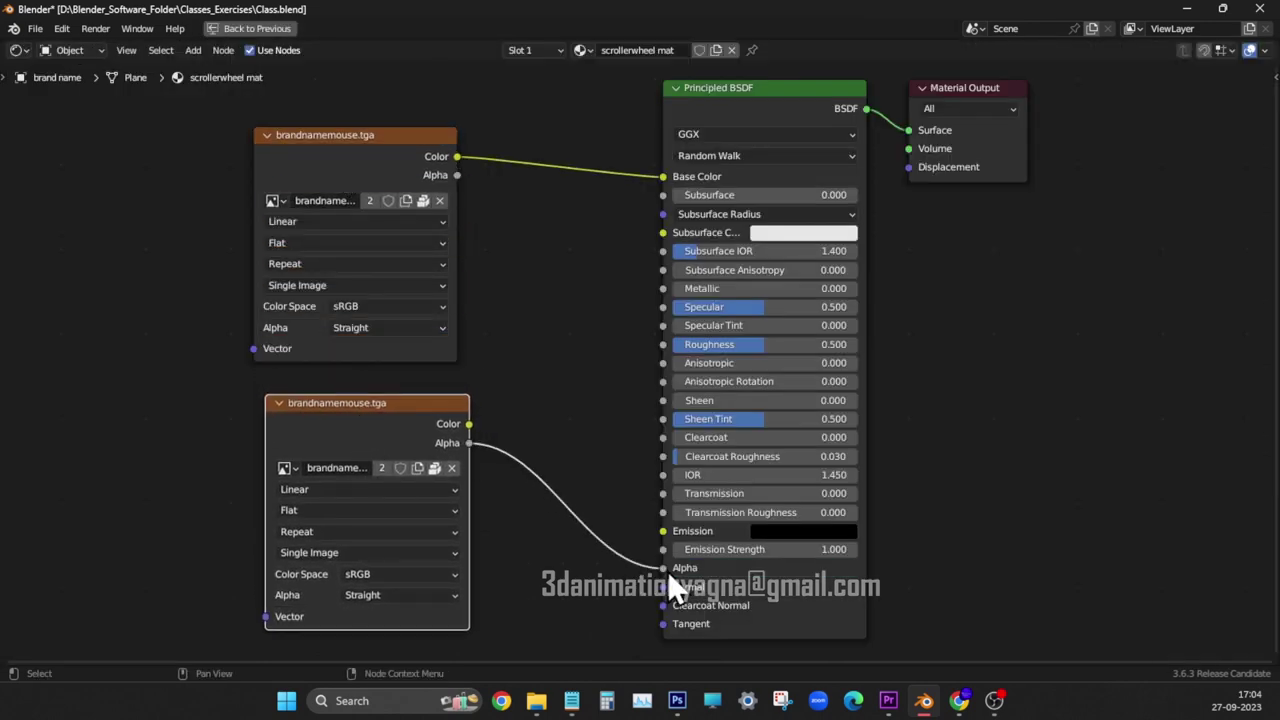
{"action": "key", "text": "ctrl+space"}
- Set the material's Blend Mode and Shadow Mode to Alpha Hashed
{"action": "left_click", "coordinate": [896, 500]}
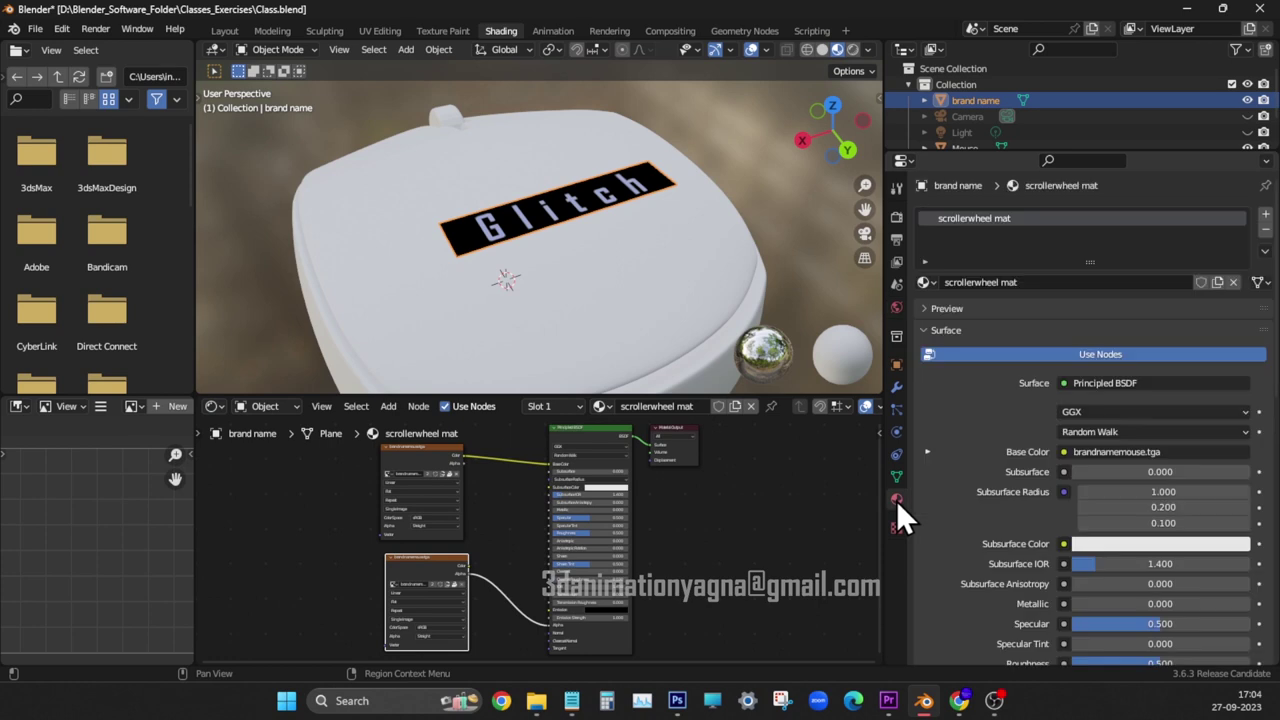
{"action": "scroll", "coordinate": [1100, 479], "scroll_direction": "down", "scroll_amount": 10}
{"action": "left_click", "coordinate": [1100, 464]}
{"action": "left_click", "coordinate": [1123, 516]}
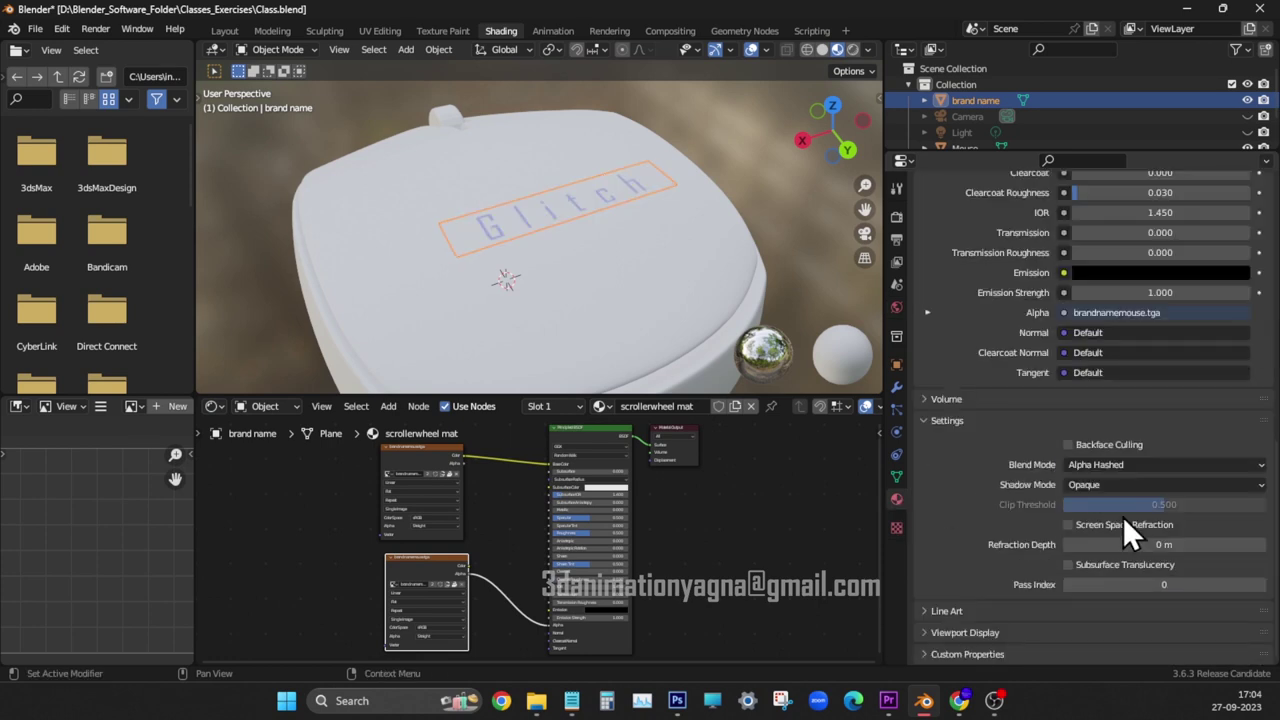
{"action": "left_click", "coordinate": [1127, 484]}
{"action": "left_click", "coordinate": [1127, 556]}
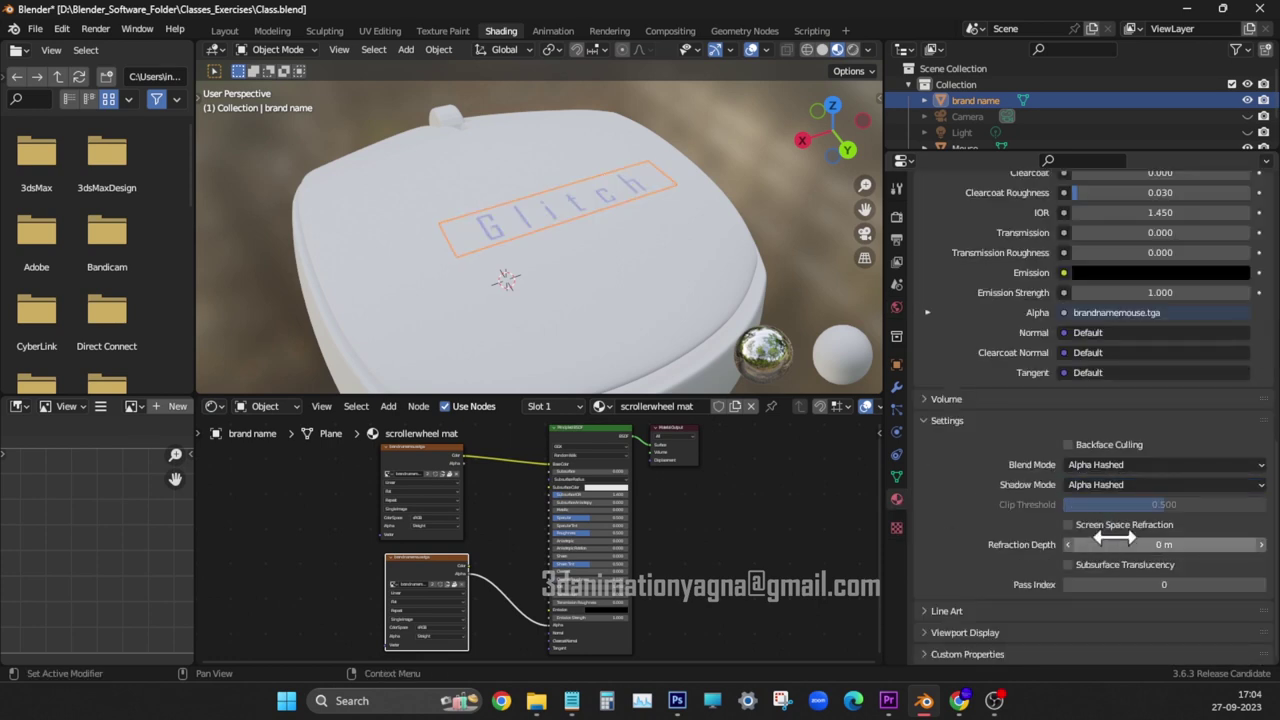
{"action": "mouse_move", "coordinate": [699, 280]}
{"action": "middle_mouse_down"}
{"action": "mouse_move", "coordinate": [815, 231]}
{"action": "mouse_move", "coordinate": [683, 261]}
{"action": "middle_mouse_up"}
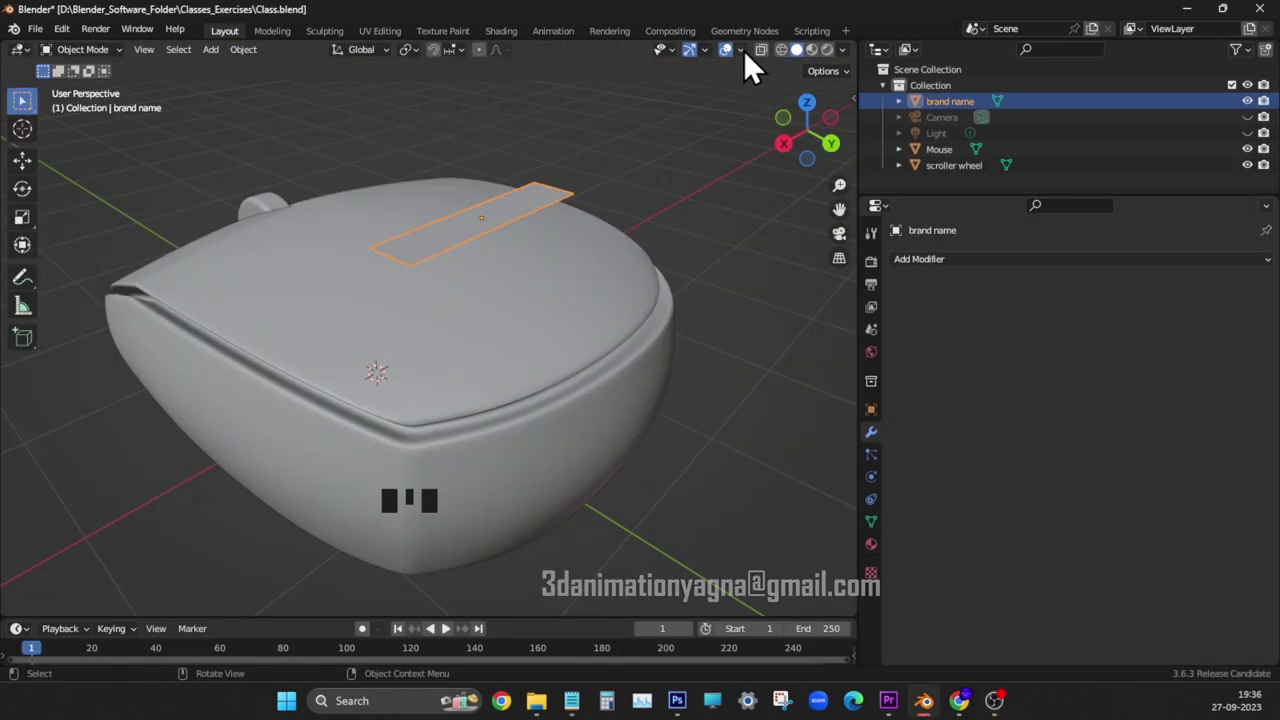
- Turn on the Wireframe overlay for the objects in the Layout viewport
{"action": "left_click", "coordinate": [744, 53]}
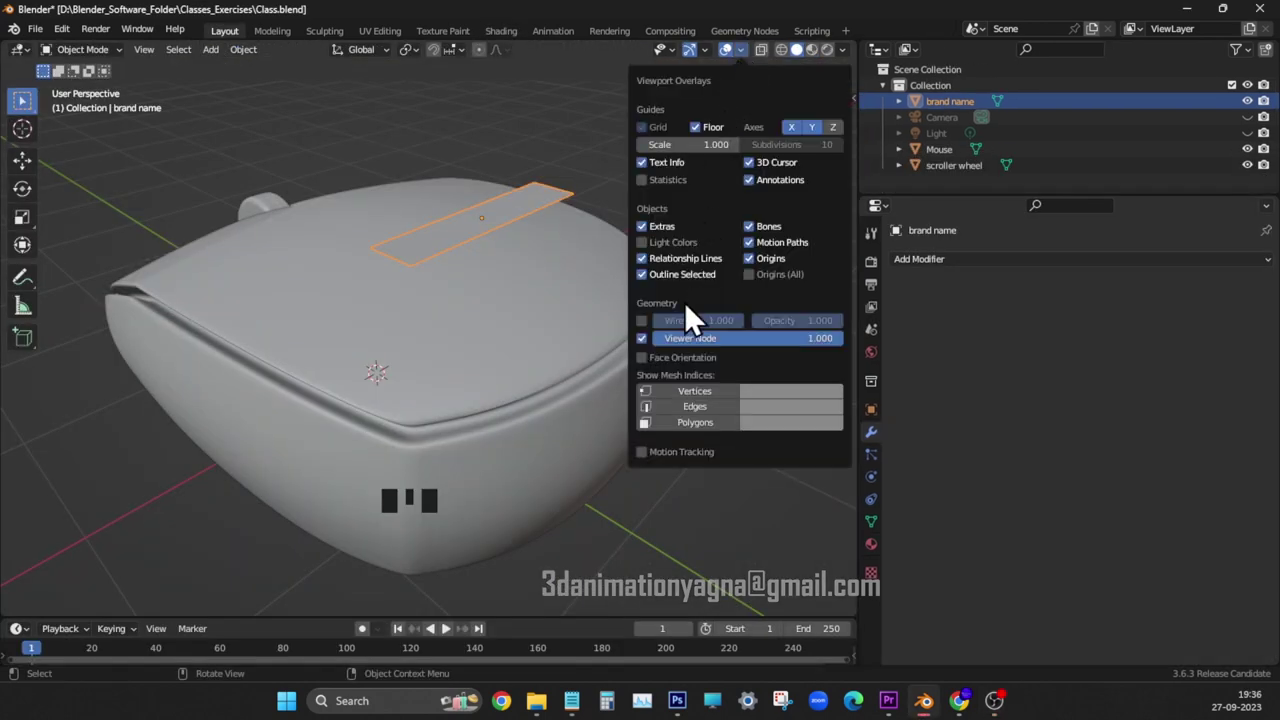
{"action": "left_click", "coordinate": [642, 320]}
{"action": "middle_click_drag", "start_coordinate": [644, 326], "coordinate": [967, 255]}
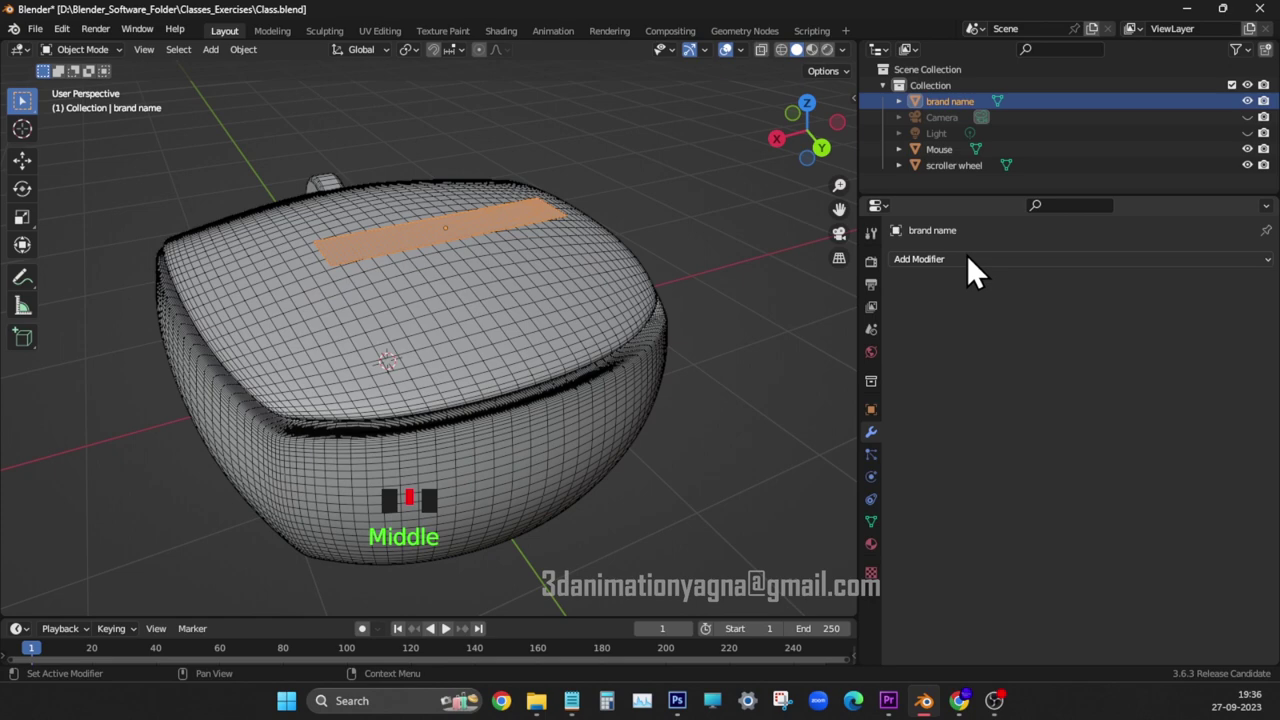
- Add a Shrinkwrap modifier to the brand name plane with the Mouse object as its target
{"action": "left_click", "coordinate": [967, 258]}
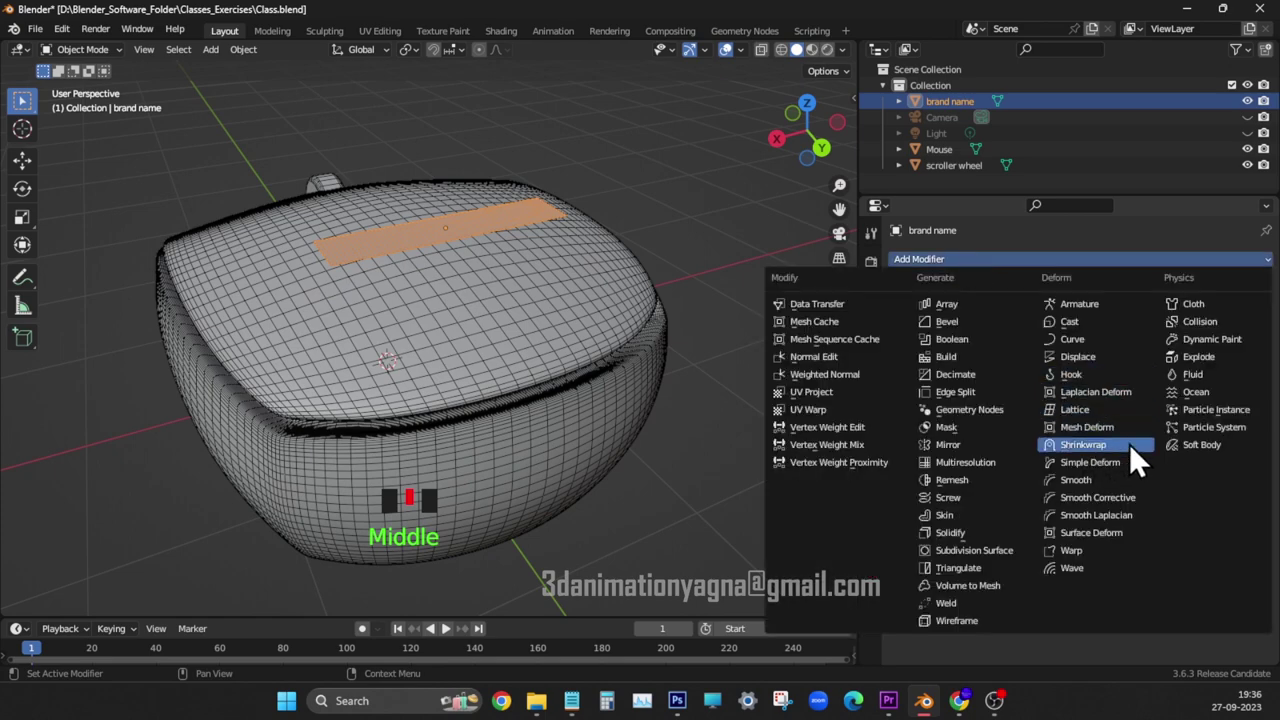
{"action": "left_click", "coordinate": [1127, 443]}
{"action": "left_click", "coordinate": [1098, 387]}
{"action": "left_click", "coordinate": [1098, 407]}
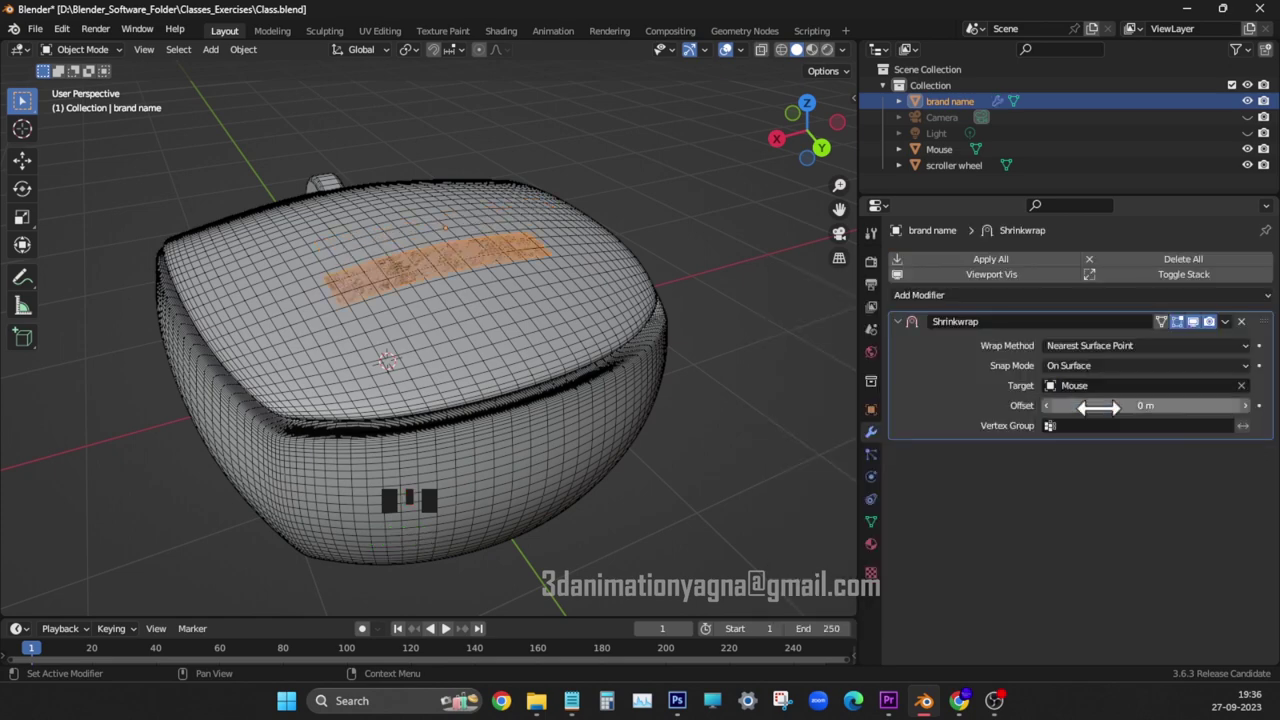
- Inspect the wrapped brand name plane in wireframe and set its Shrinkwrap Offset to 0.001 m
{"action": "scroll", "coordinate": [439, 330], "scroll_direction": "up", "scroll_amount": 2}
{"action": "mouse_move", "coordinate": [439, 330]}
{"action": "middle_mouse_down"}
{"action": "mouse_move", "coordinate": [421, 323]}
{"action": "mouse_move", "coordinate": [549, 258]}
{"action": "middle_mouse_up"}
{"action": "key", "text": "shift+z"}
{"action": "double_click", "coordinate": [1178, 402]}
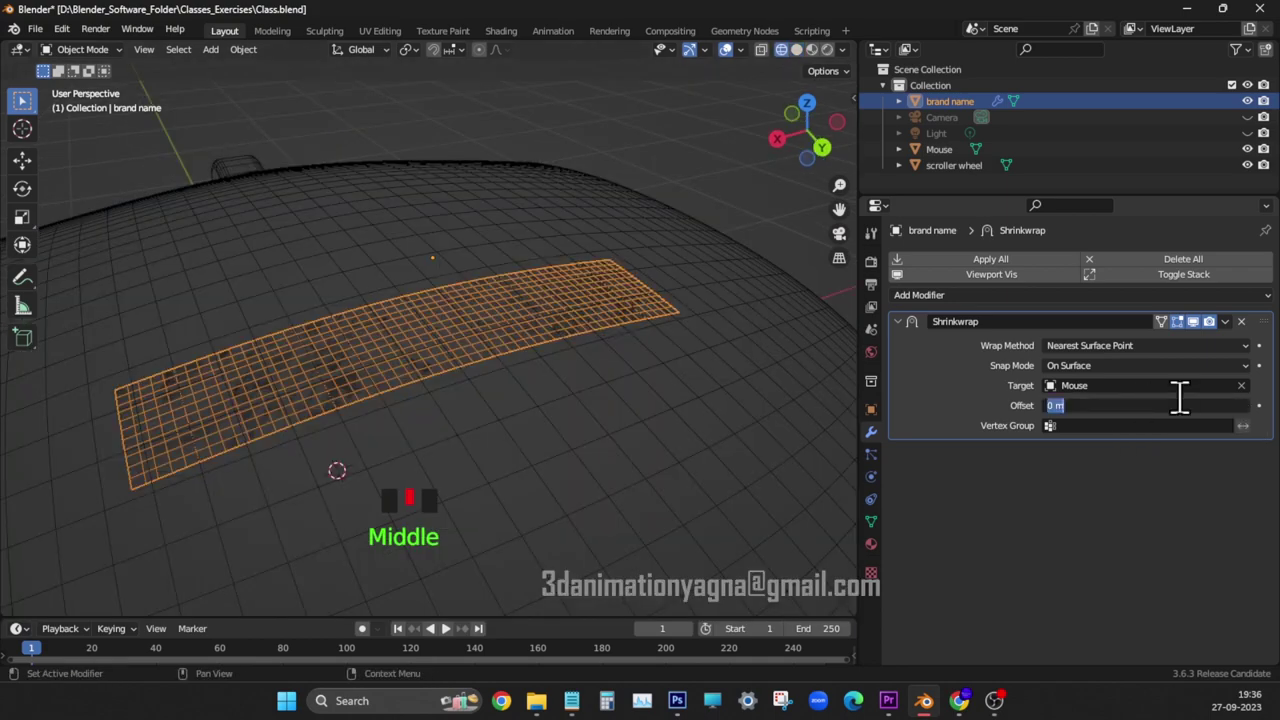
{"action": "type", "text": ".001"}
{"action": "key", "text": "Return"}
{"action": "mouse_move", "coordinate": [335, 360]}
{"action": "middle_mouse_down"}
{"action": "mouse_move", "coordinate": [303, 389]}
{"action": "mouse_move", "coordinate": [316, 370]}
{"action": "middle_mouse_up"}
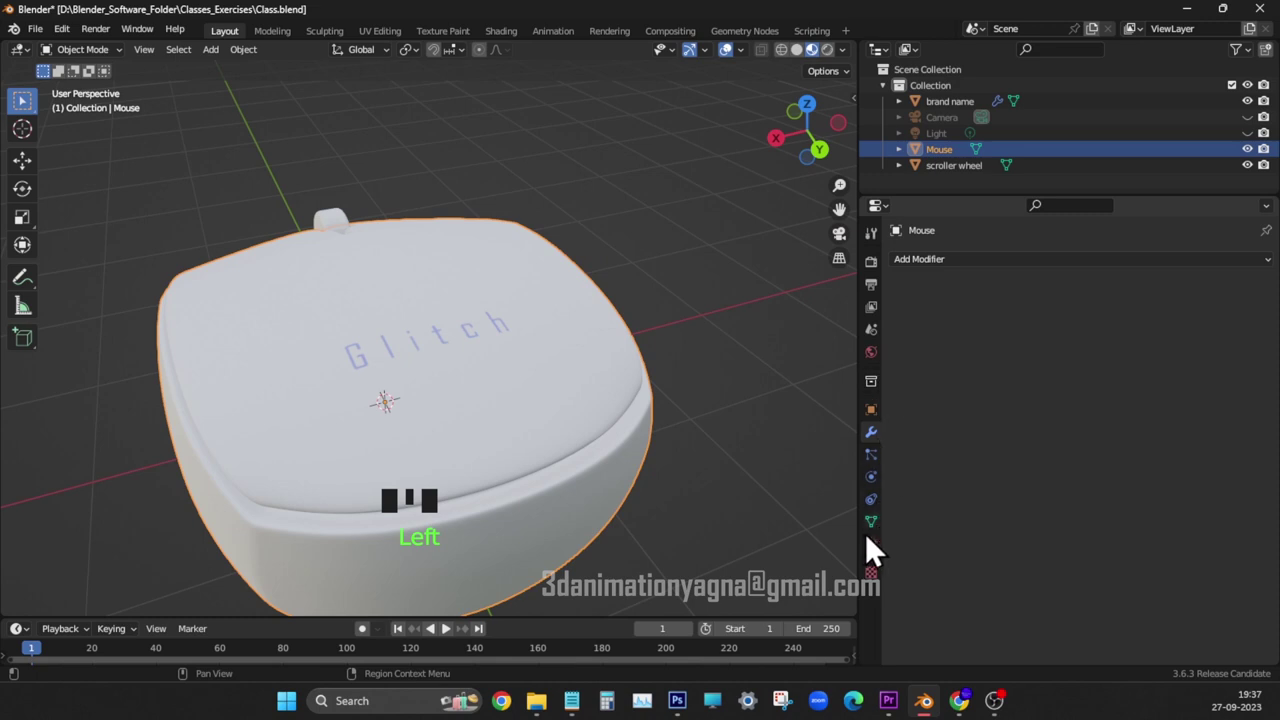
- Unlink the existing material from the Mouse object and create a new one named "mouse mat"
{"action": "left_click", "coordinate": [870, 543]}
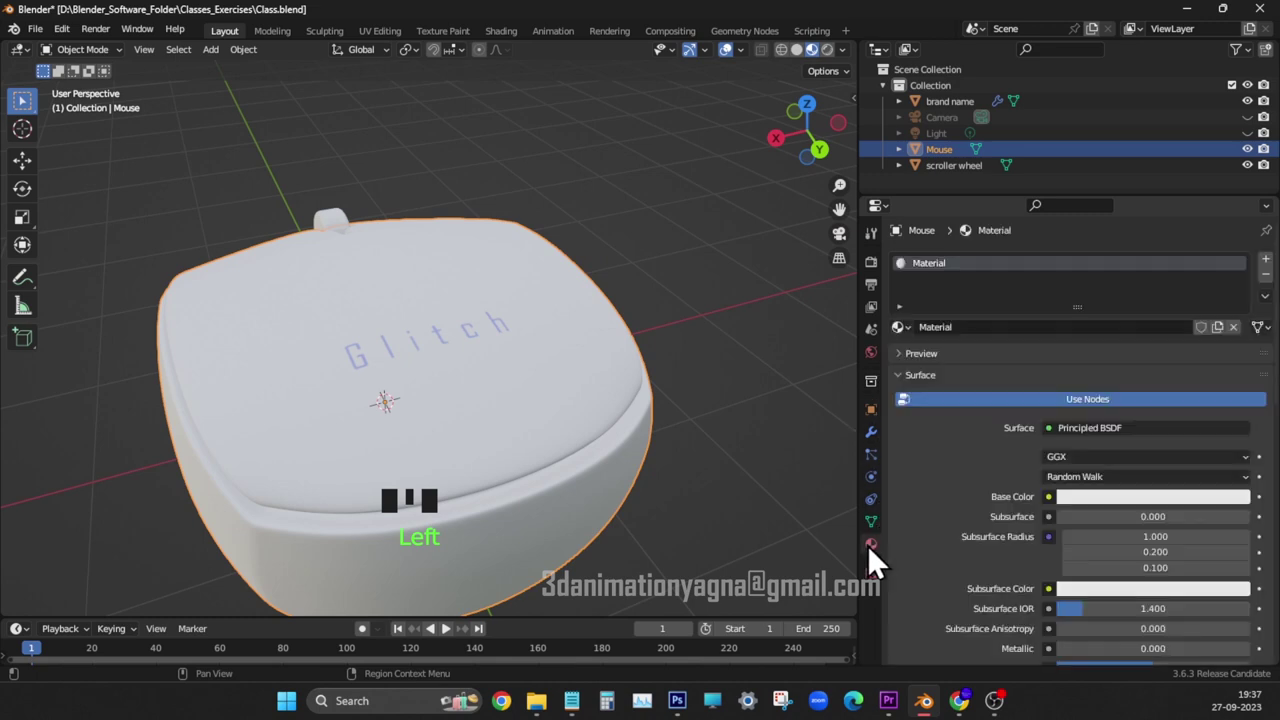
{"action": "left_click", "coordinate": [1235, 330]}
{"action": "left_click", "coordinate": [1071, 329]}
{"action": "left_click", "coordinate": [1005, 325]}
{"action": "type", "text": "mouse"}
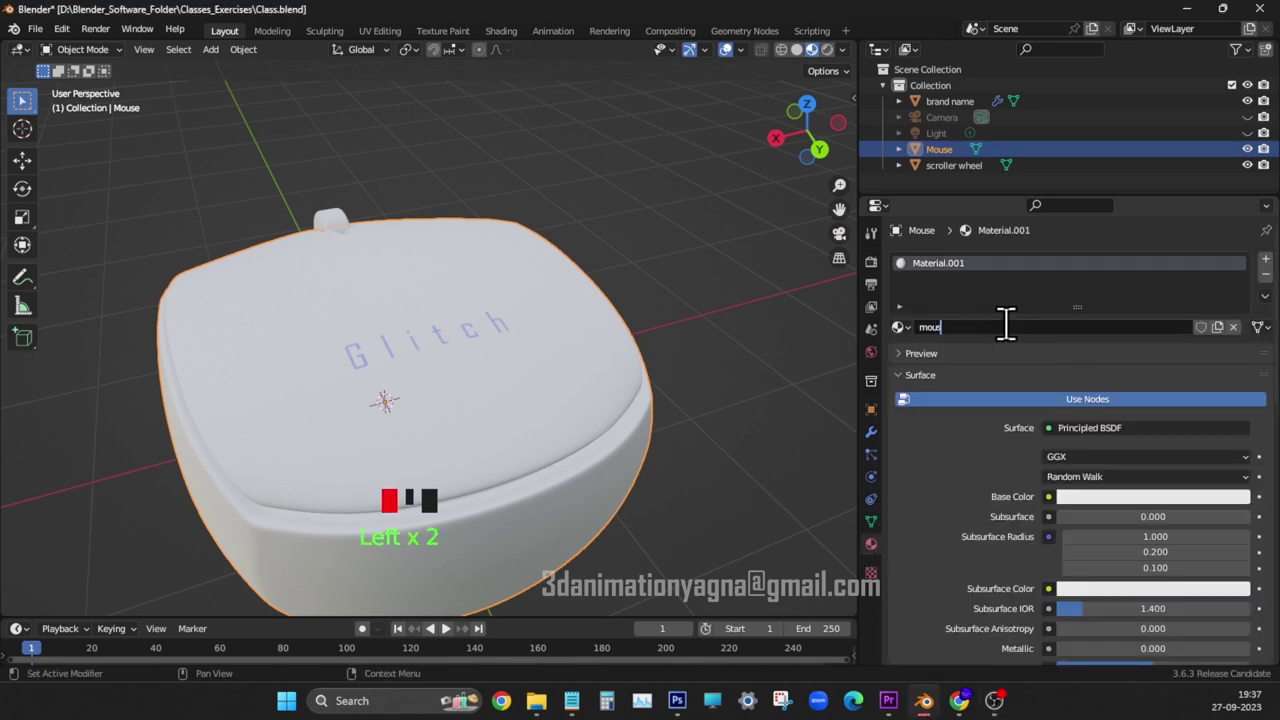
{"action": "key", "text": "Return"}
- Set the mouse mat material's Base Color to black
{"action": "scroll", "coordinate": [1099, 334], "scroll_direction": "down", "scroll_amount": 4}
{"action": "left_click", "coordinate": [1099, 334]}
{"action": "left_click_drag", "start_coordinate": [1180, 297], "coordinate": [1094, 297]}
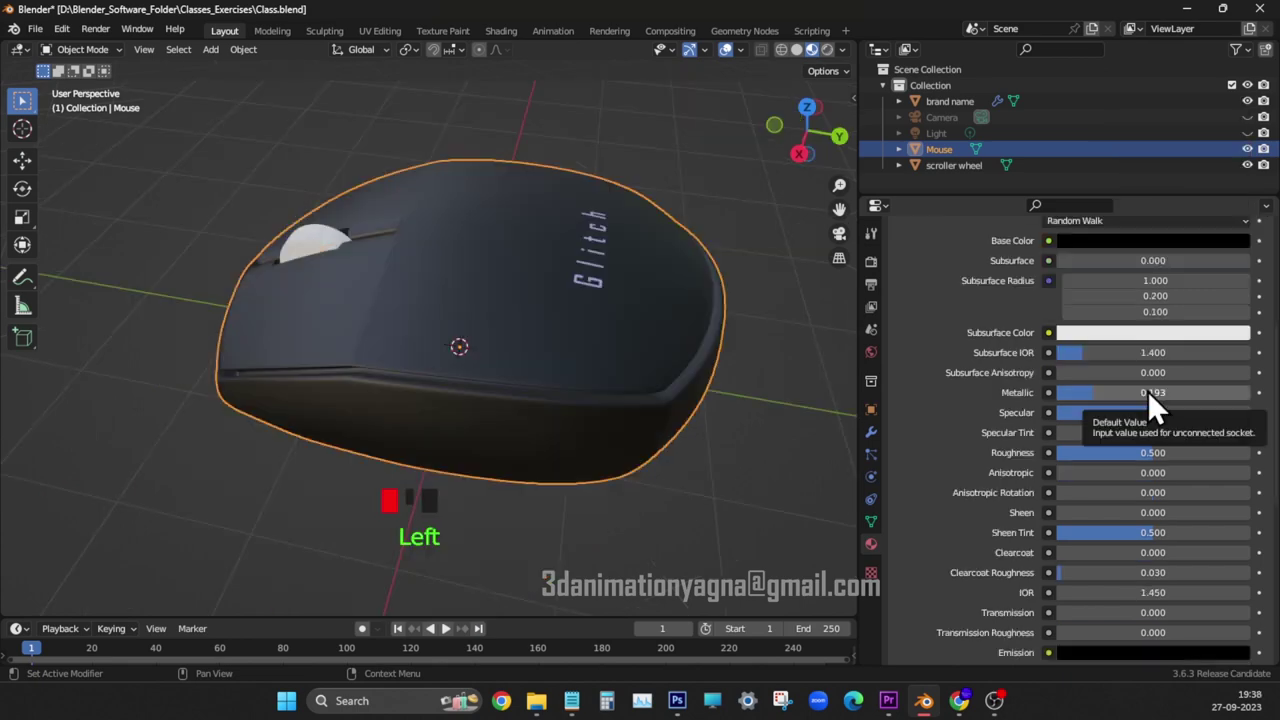
- Set the mouse mat material's Metallic, Specular and Roughness values to 0.2 each
{"action": "left_click", "coordinate": [1148, 391]}
{"action": "type", "text": ".2"}
{"action": "key", "text": "Return"}
{"action": "left_click", "coordinate": [1158, 410]}
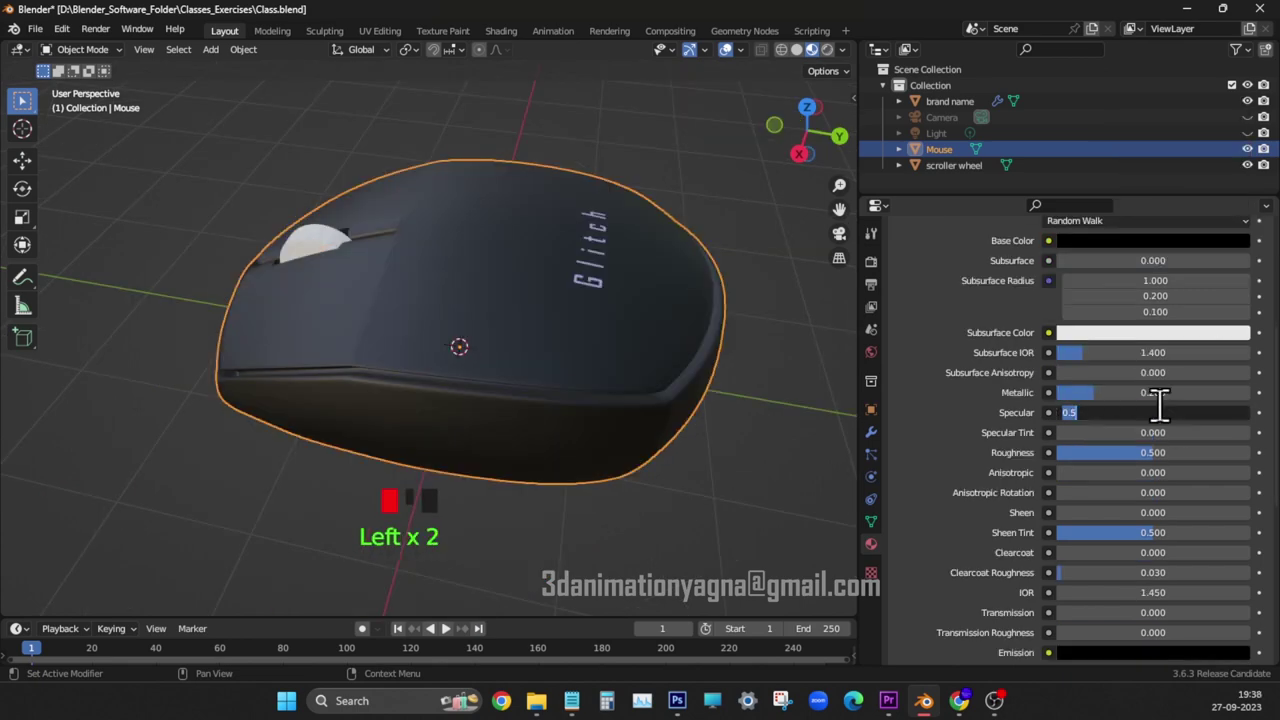
{"action": "type", "text": ".2"}
{"action": "key", "text": "Return"}
{"action": "left_click", "coordinate": [1180, 449]}
{"action": "type", "text": ".2"}
{"action": "key", "text": "Return"}
- Assign the existing mouse mat material to the scroller wheel and look over the finished mouse
{"action": "middle_click_drag", "start_coordinate": [240, 340], "coordinate": [379, 363]}
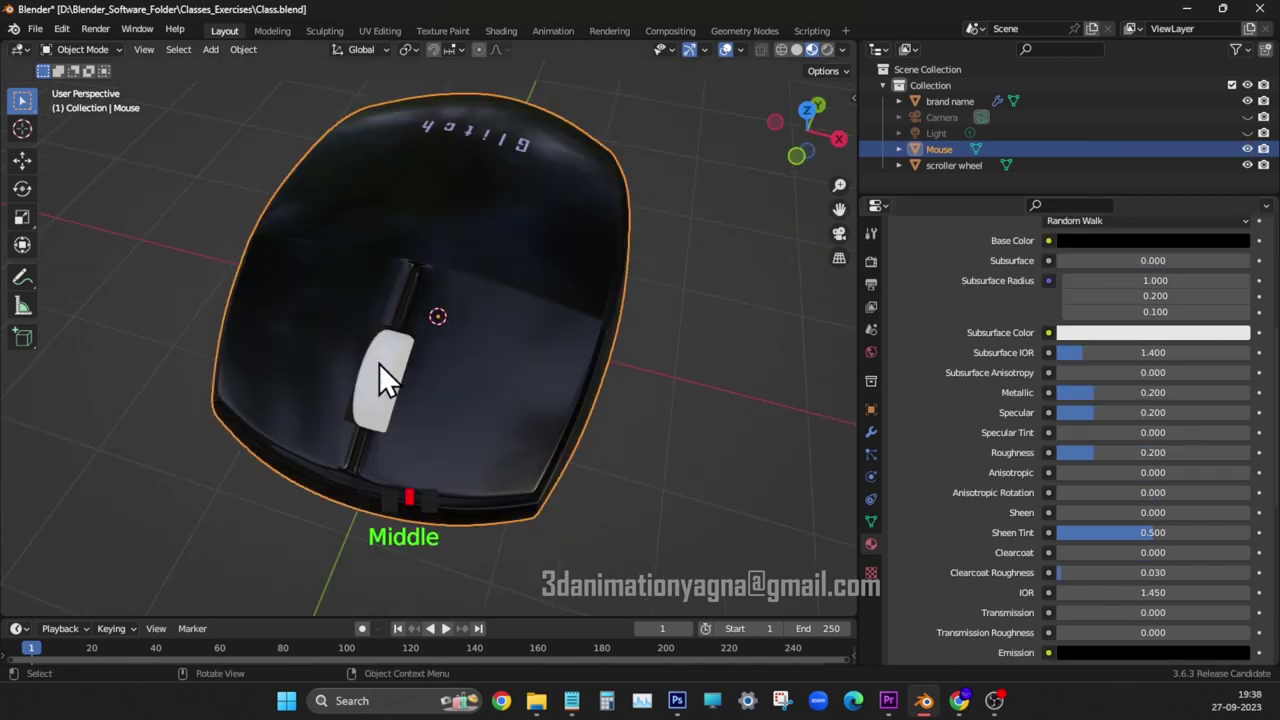
{"action": "left_click", "coordinate": [392, 362]}
{"action": "left_click", "coordinate": [900, 327]}
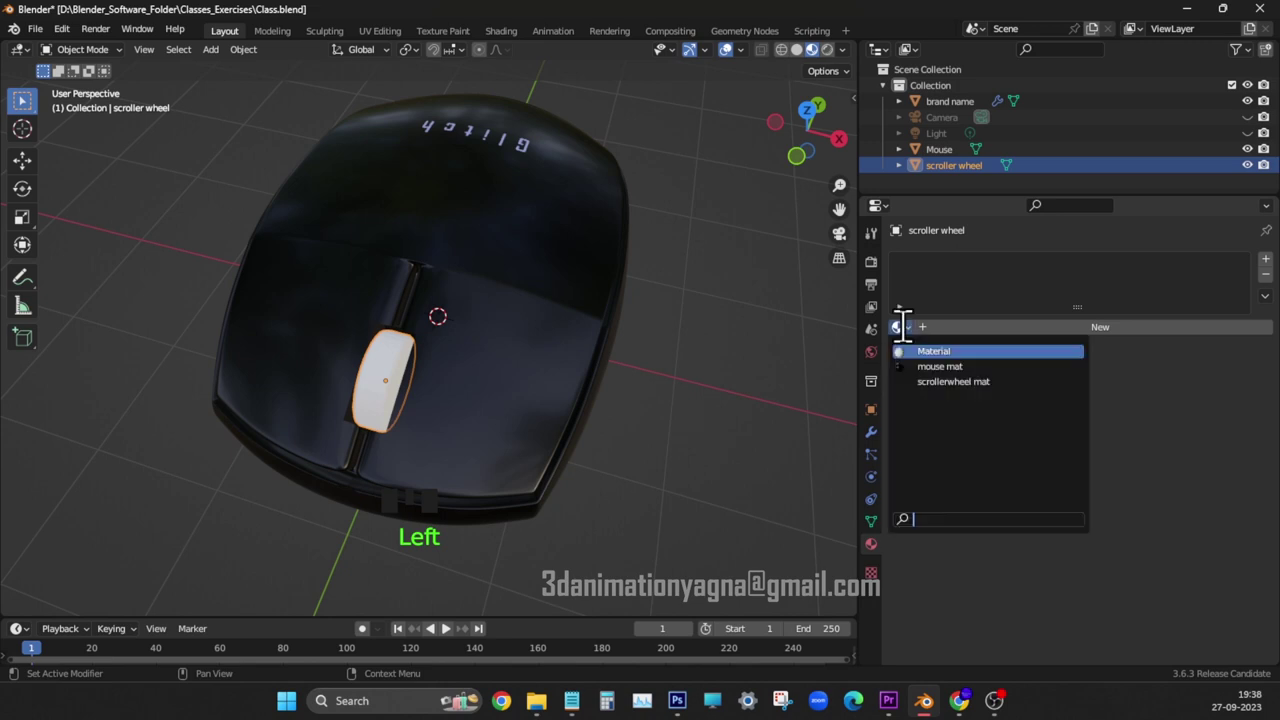
{"action": "left_click", "coordinate": [975, 364]}
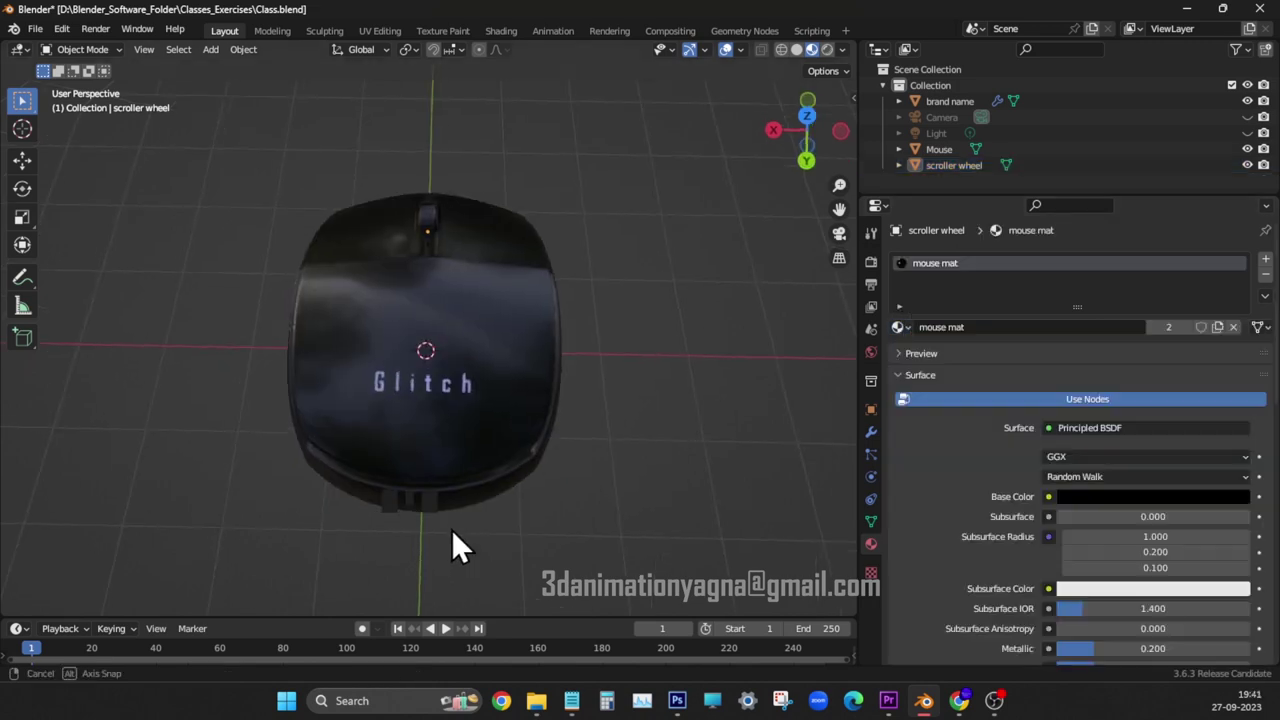
{"action": "middle_click_drag", "start_coordinate": [451, 529], "coordinate": [664, 531]}
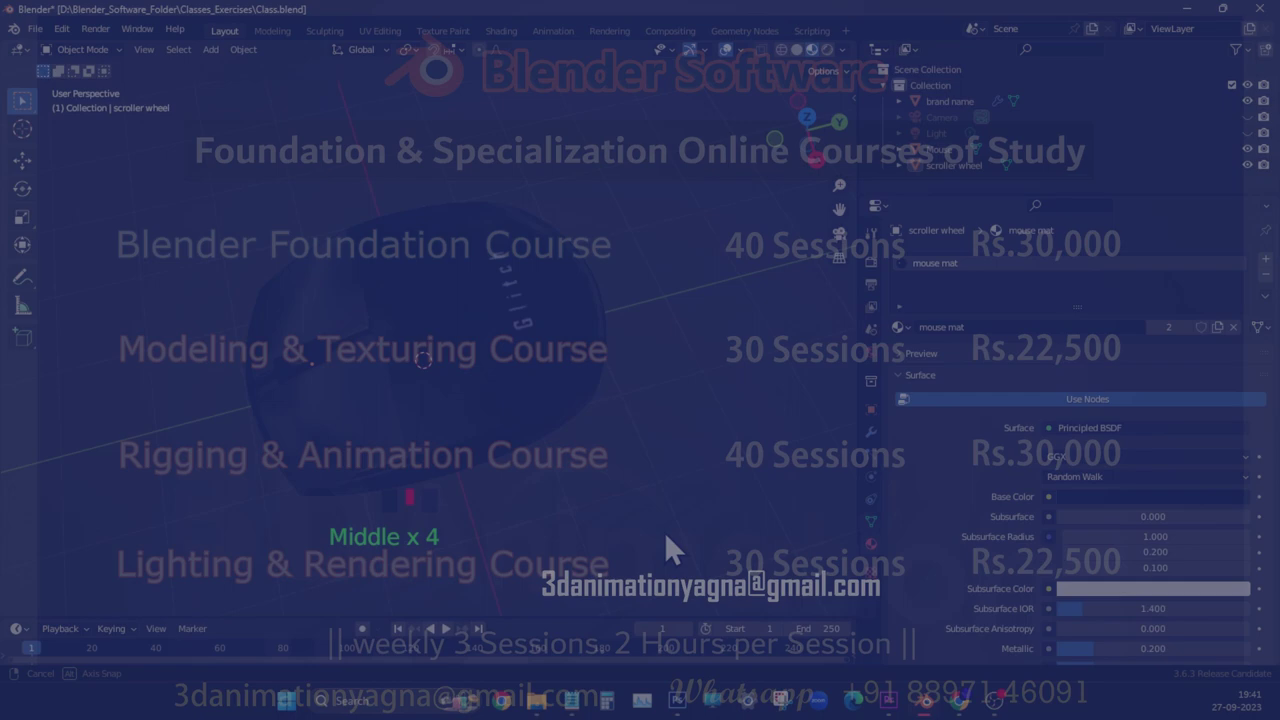